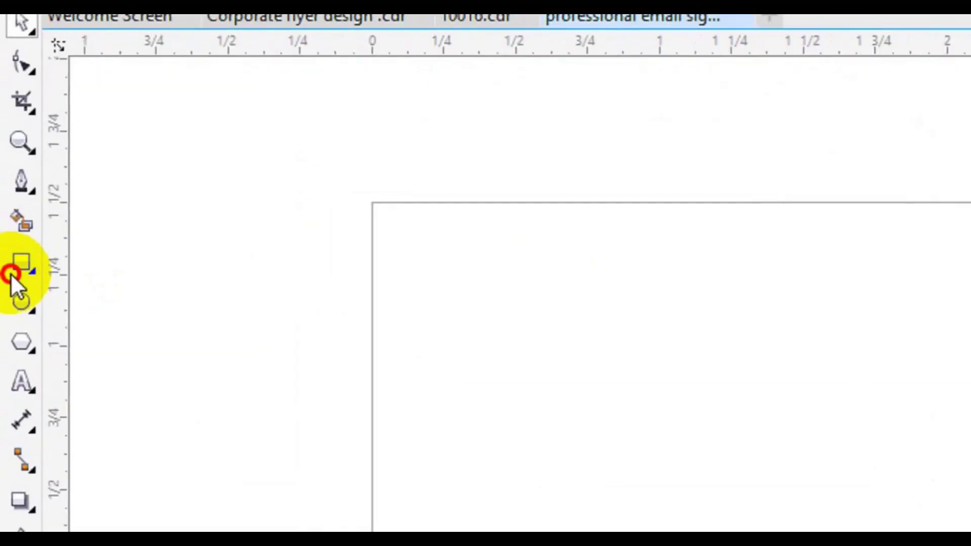
Double-click the Rectangle tool to create a rectangle matching the 4.0 × 1.5-inch page.
double_click(15, 271)
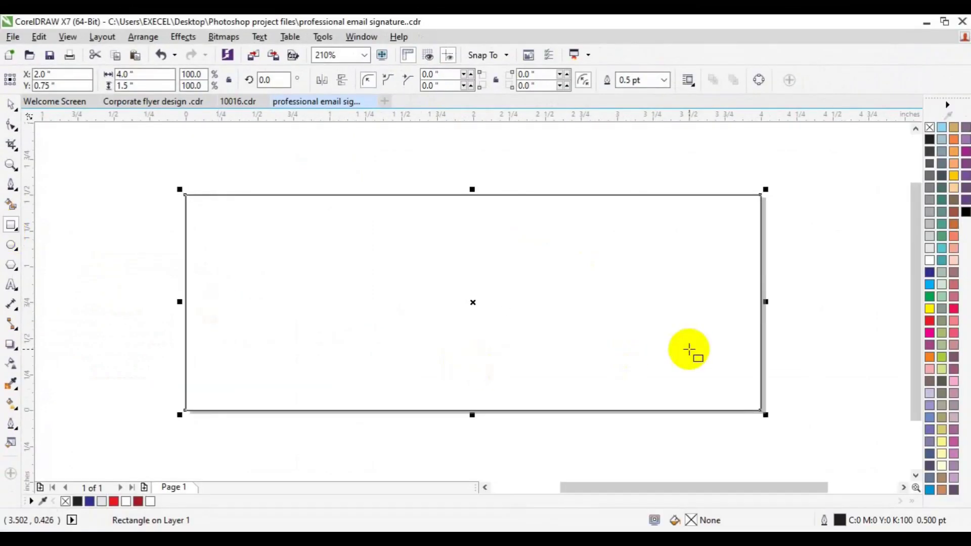
Place a vertical guide at the page centre and shrink the rectangle to the left half.
left_click_drag(35, 321, 473, 356)
left_click(585, 342)
left_click_drag(763, 303, 475, 303)
Draw a 1.98 × 0.891-inch rectangle across the guide and align its vertical centre with the half-page rectangle.
mouse_move(429, 249)
left_mouse_down()
mouse_move(535, 310)
mouse_move(654, 342)
mouse_move(662, 358)
mouse_move(713, 377)
left_mouse_up()
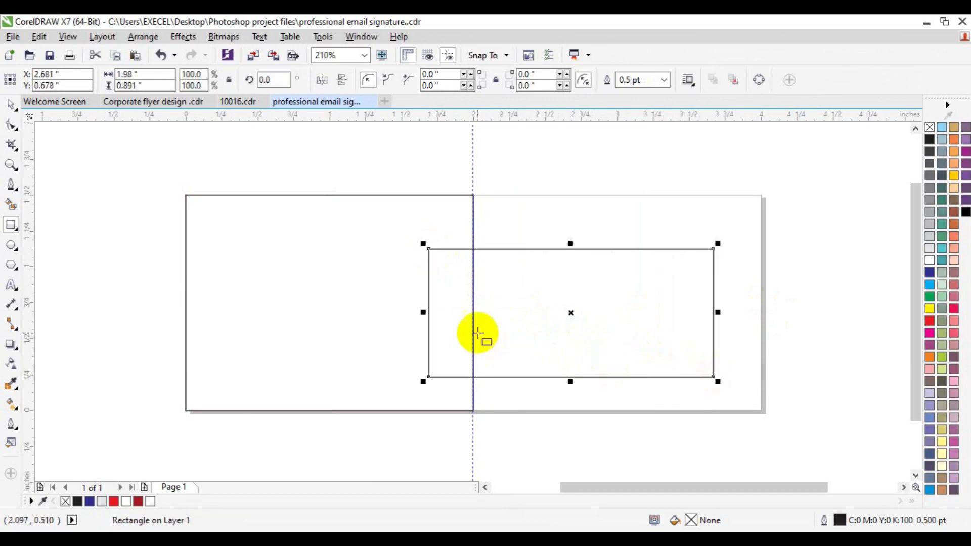
left_click_drag(423, 312, 420, 314)
key("space")
key("ctrl+a")
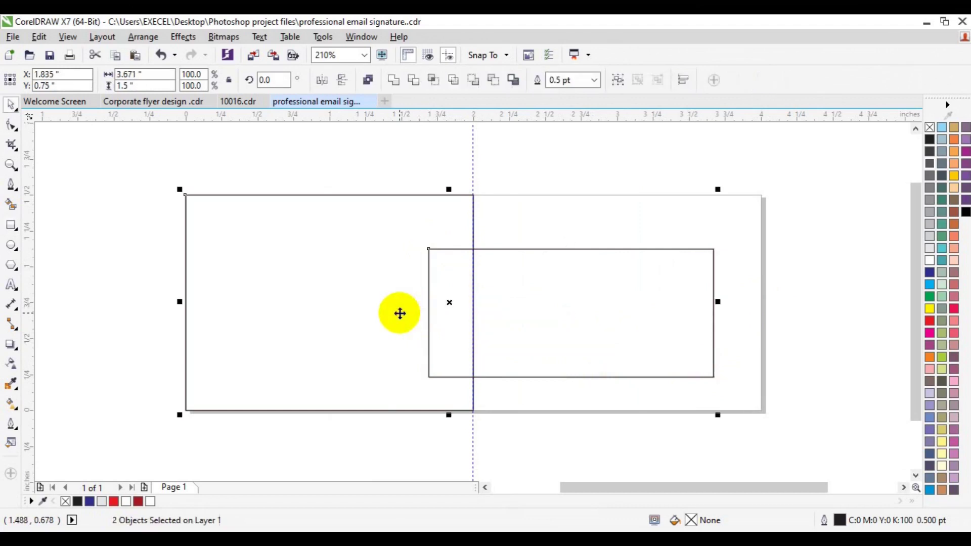
key("e")
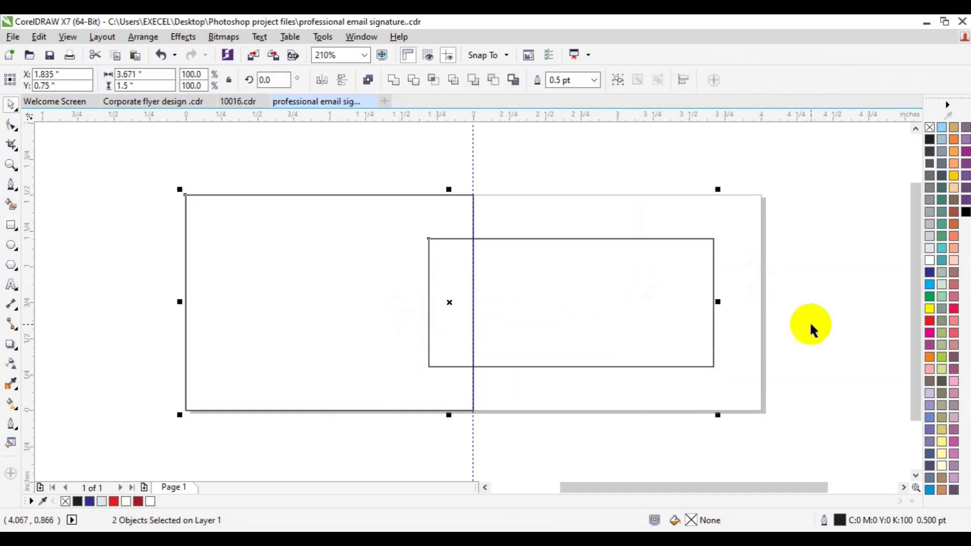
key("Escape")
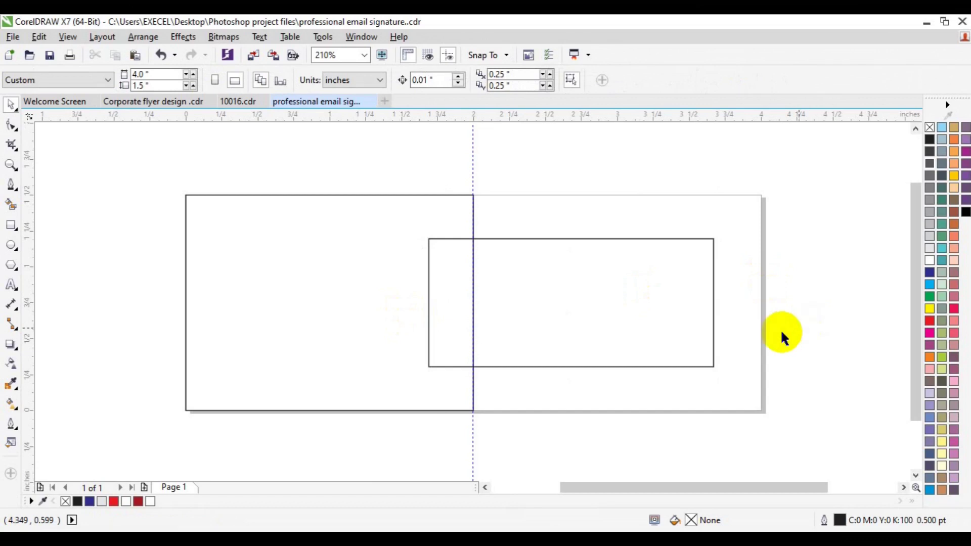
left_click(607, 336)
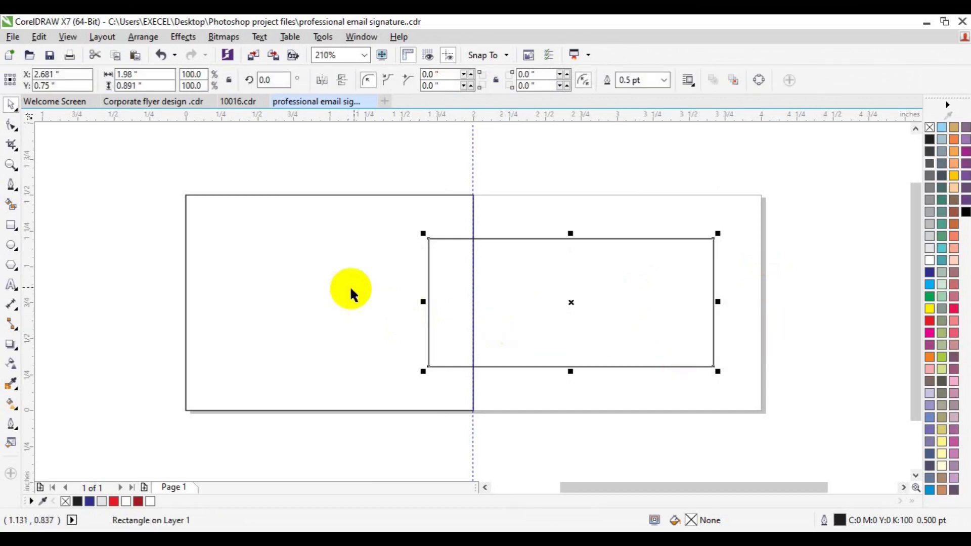
left_click(730, 401)
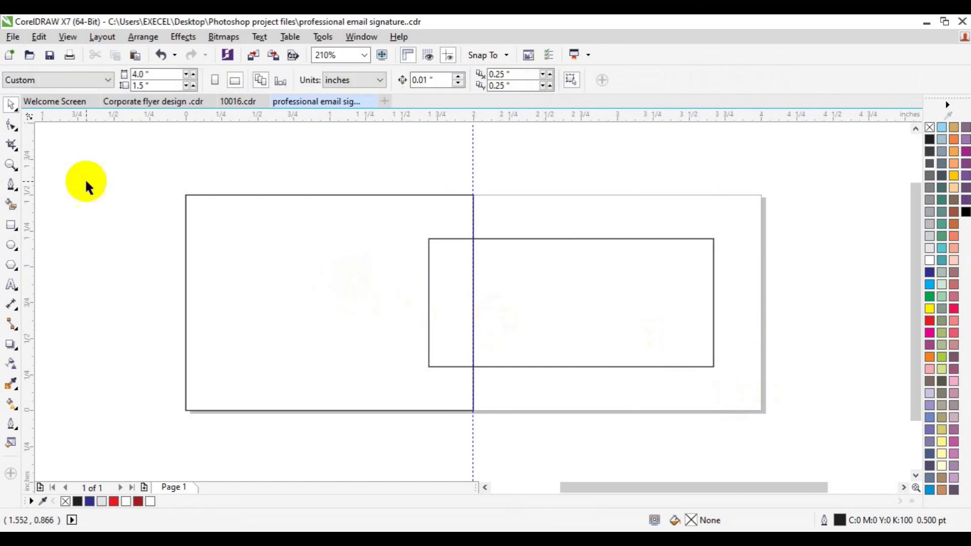
Add a page-sized light grey background rectangle with no outline.
double_click(12, 223)
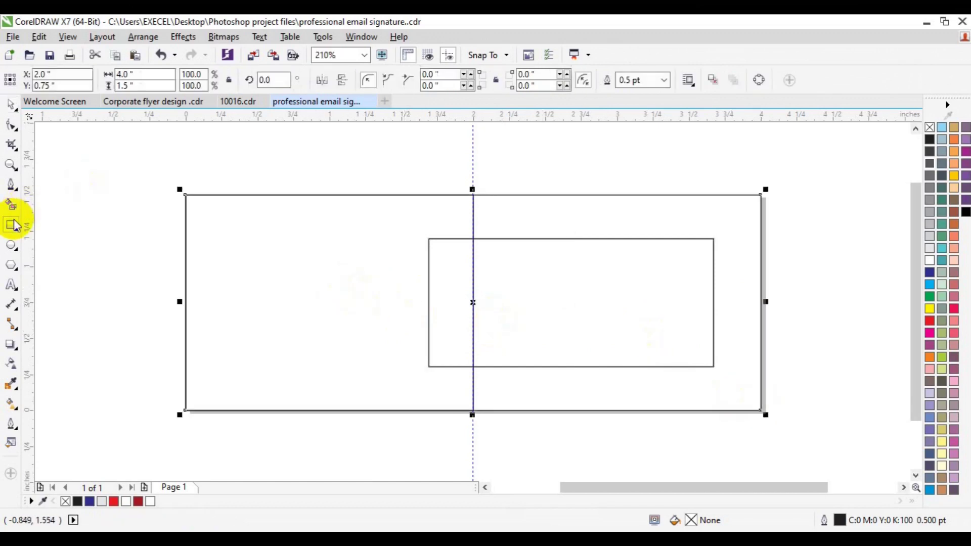
left_click(930, 249)
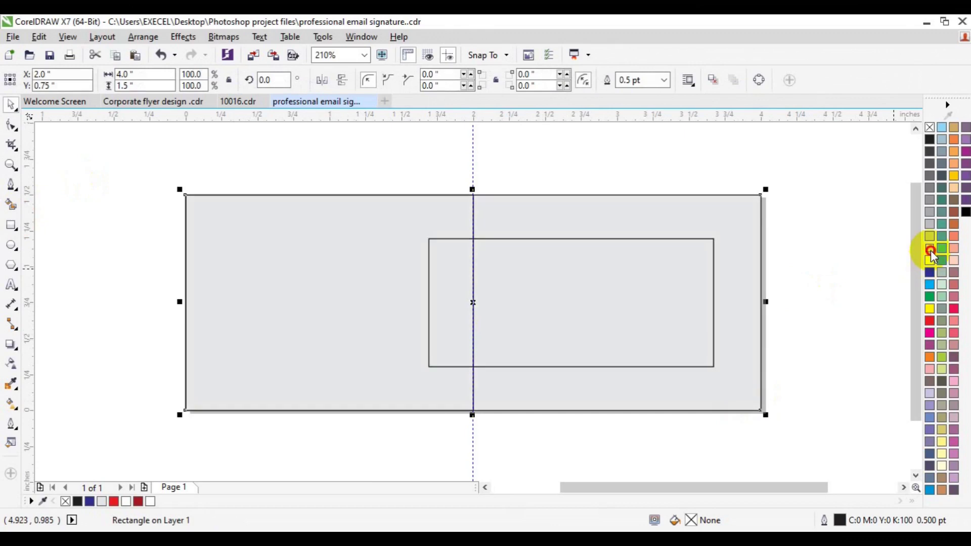
right_click(928, 128)
Fill the left-half rectangle with blue C71 M24 Y0 K0 and remove its outline.
left_click(350, 296)
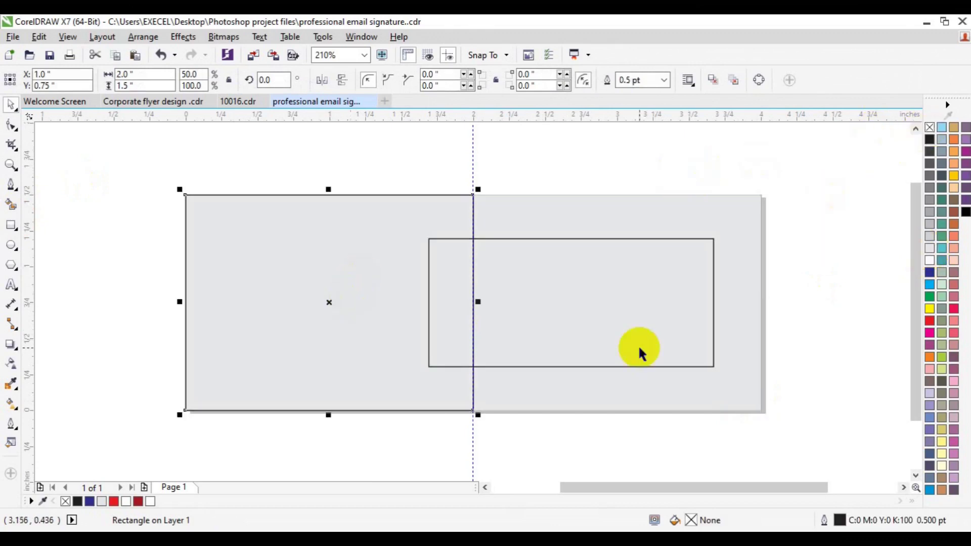
left_click(932, 491)
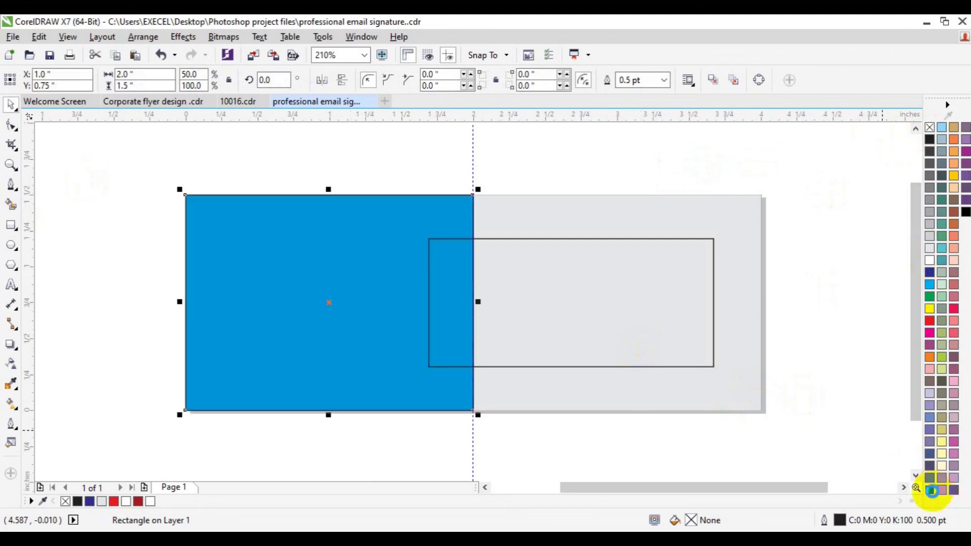
right_click(929, 128)
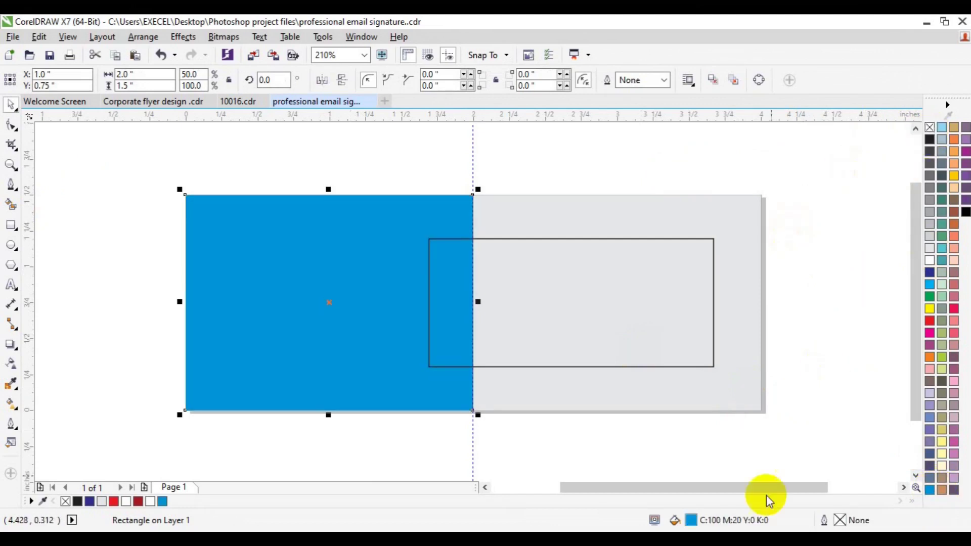
double_click(691, 520)
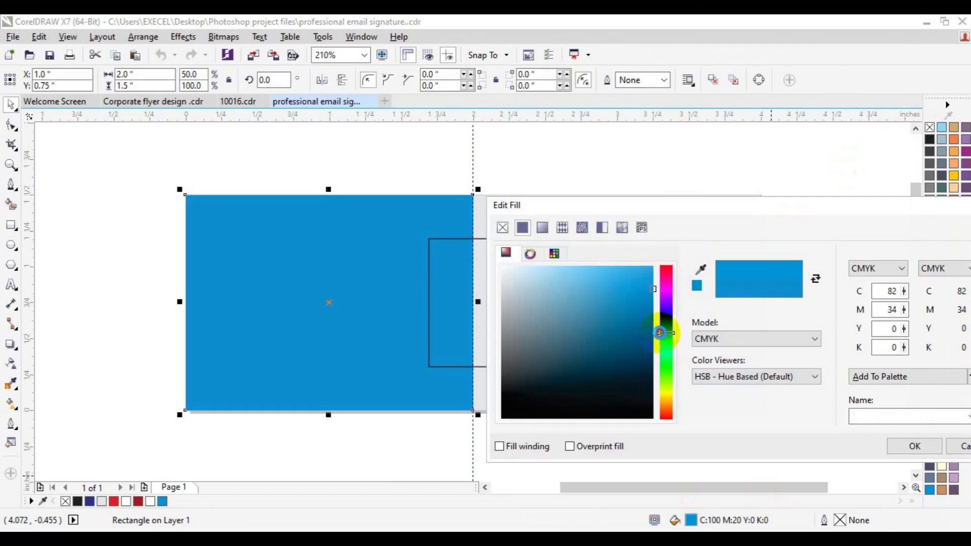
left_click(641, 272)
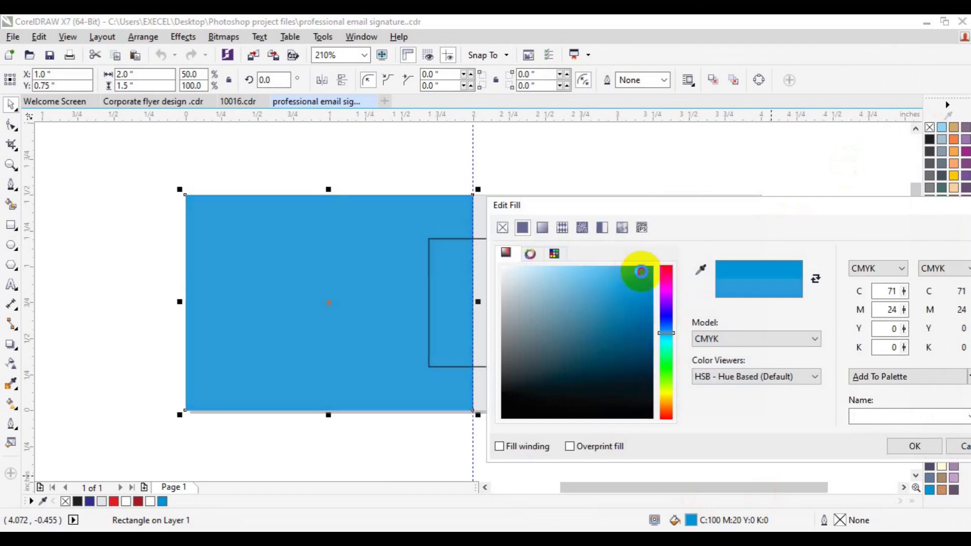
left_click_drag(865, 206, 736, 176)
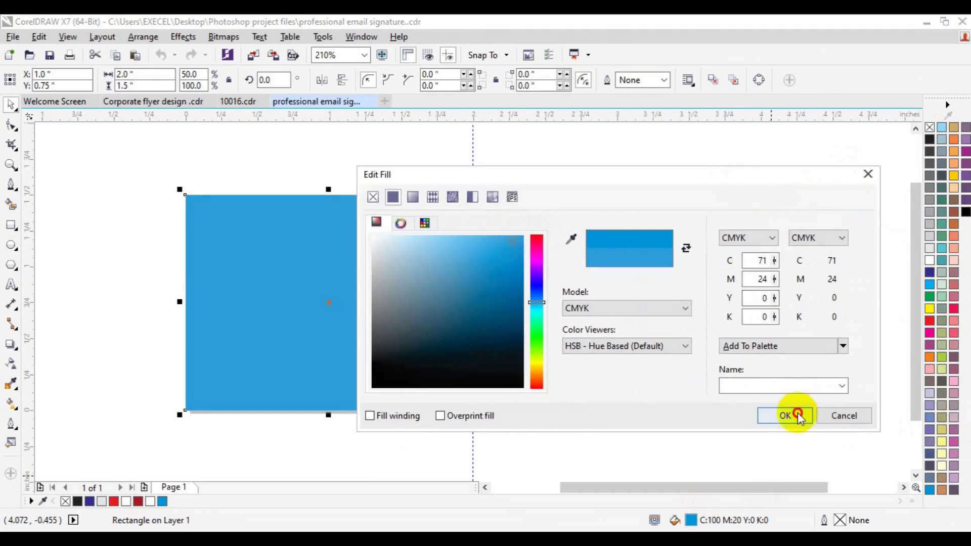
left_click(797, 415)
left_click(643, 342)
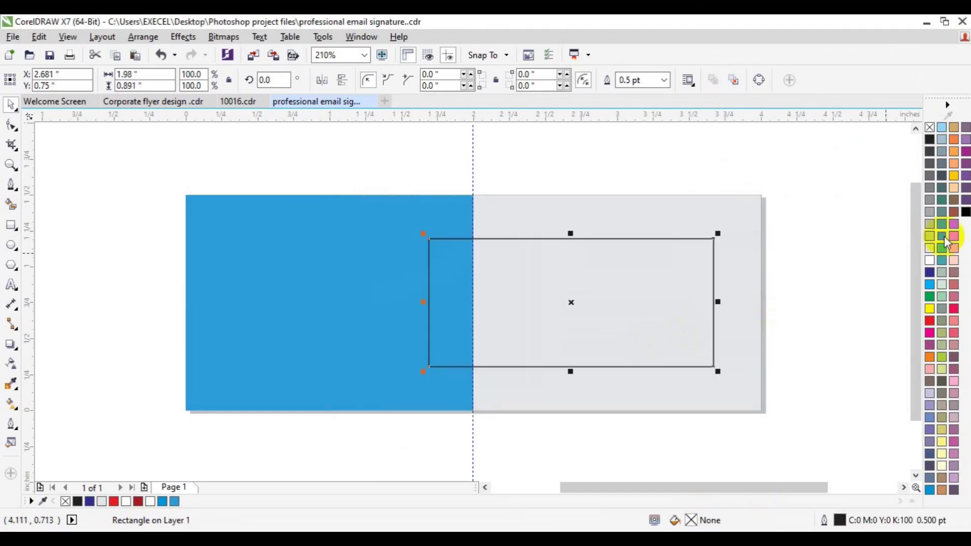
Make the inner rectangle white with no outline, resize it to 1.861 × 0.943 inches, and centre it vertically.
left_click(929, 260)
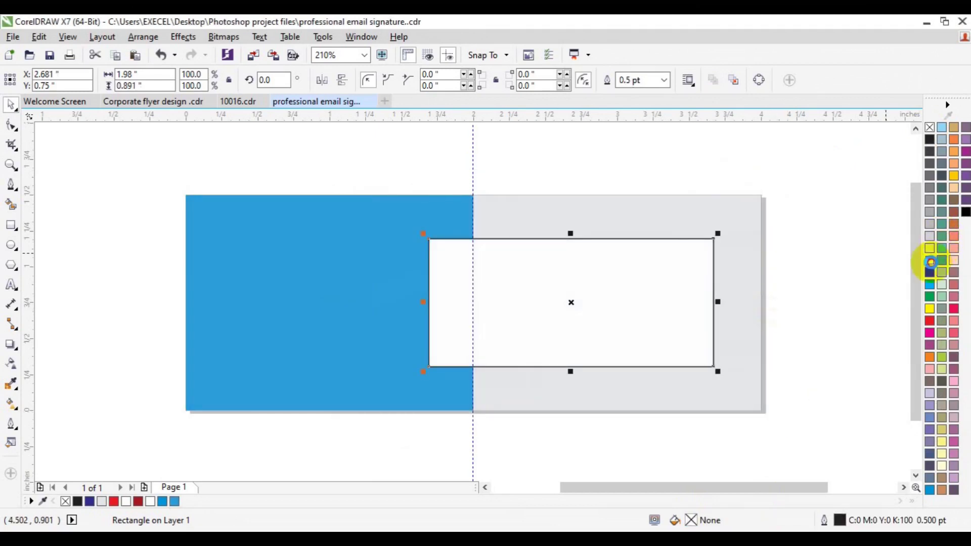
right_click(929, 127)
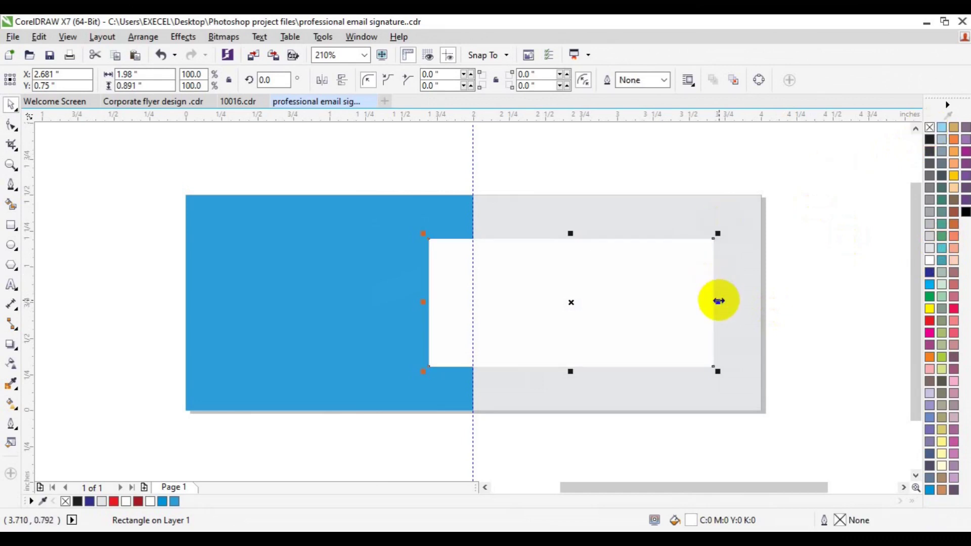
left_click_drag(719, 301, 700, 301)
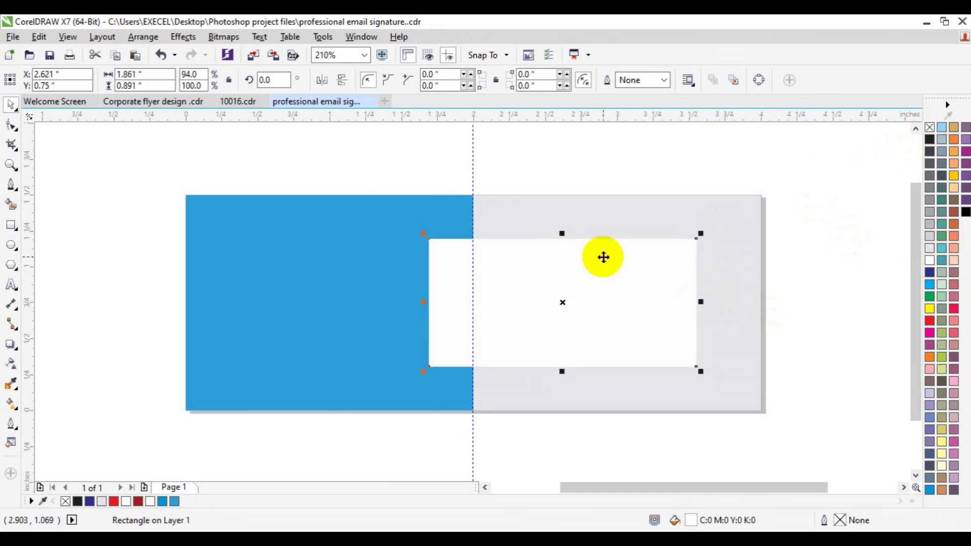
left_click_drag(563, 236, 562, 225)
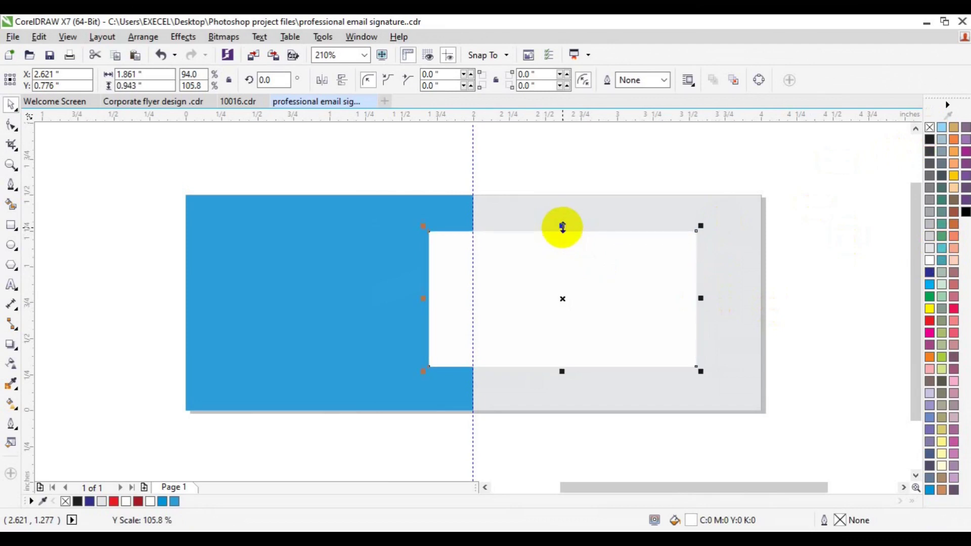
left_click(401, 273, "shift")
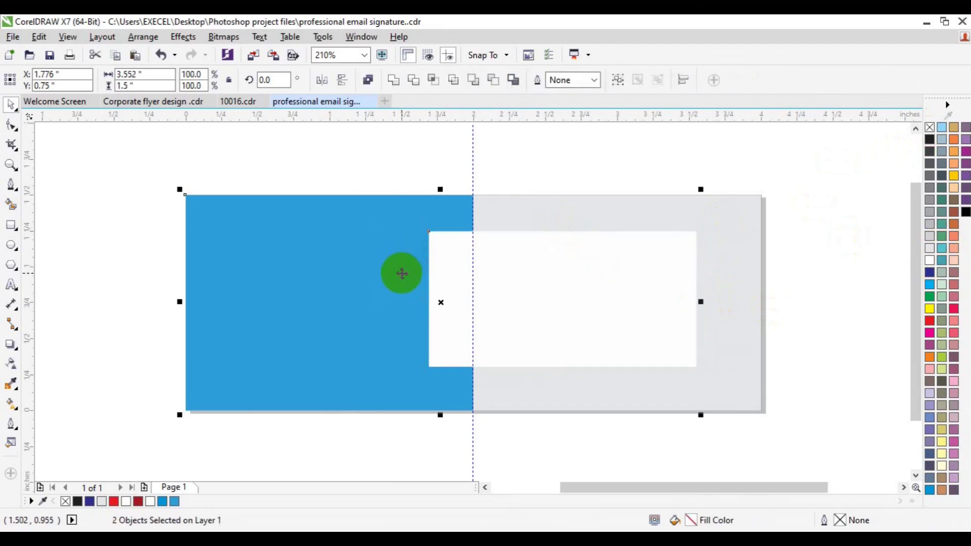
key("e")
left_click(797, 307)
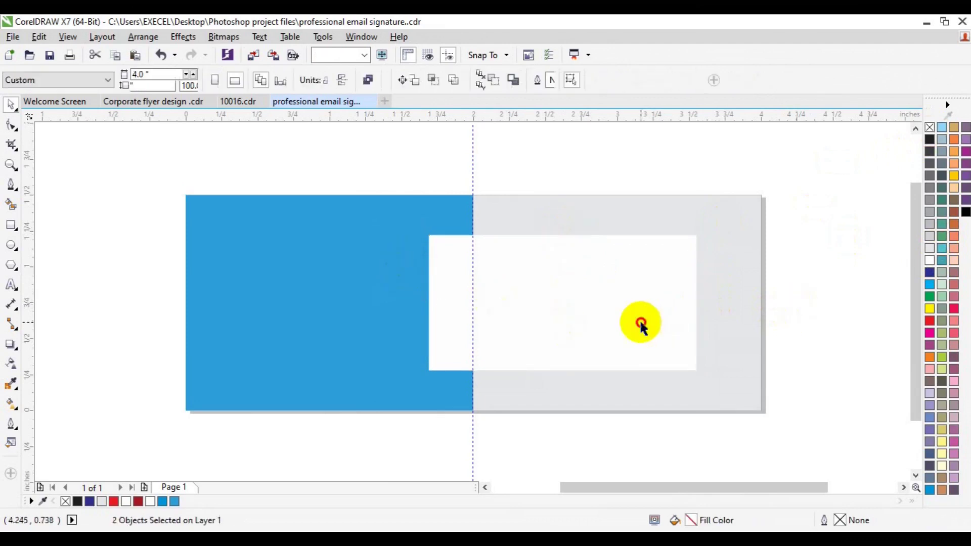
left_click(640, 324)
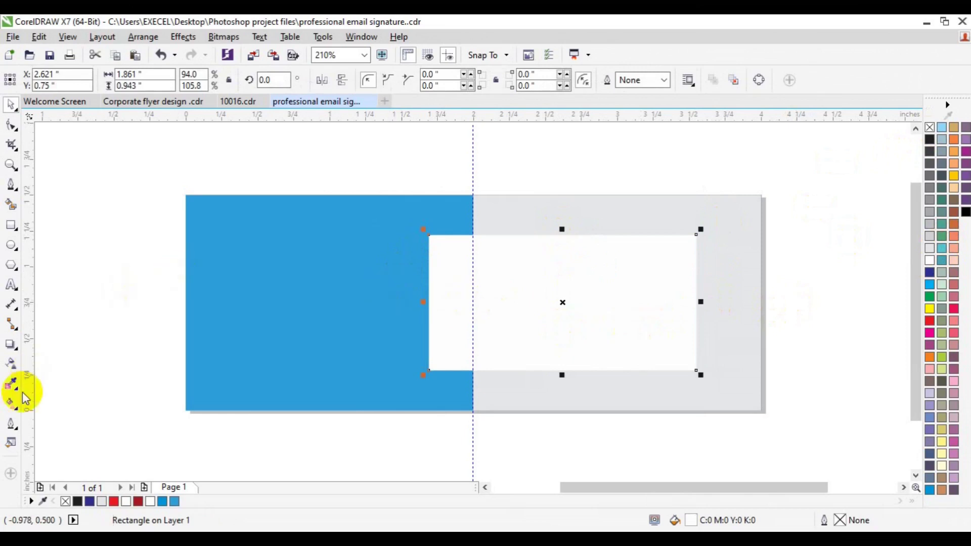
Give the white card a sky-blue Medium Glow drop shadow.
left_click(14, 369)
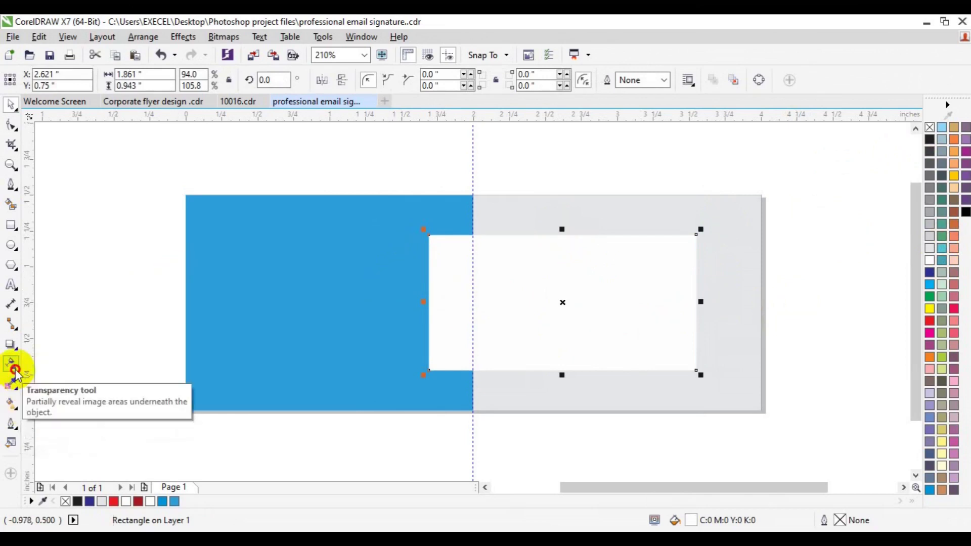
left_click(16, 412)
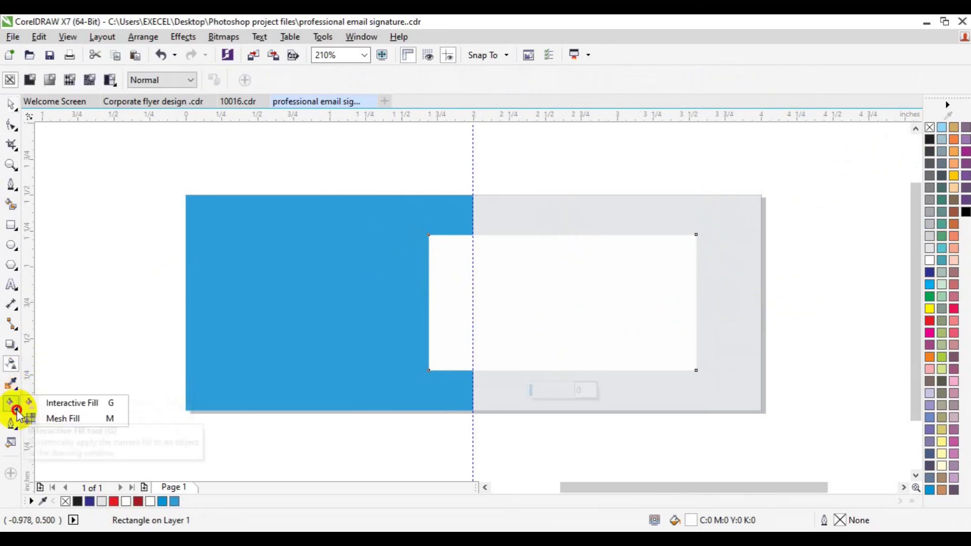
left_click(14, 345)
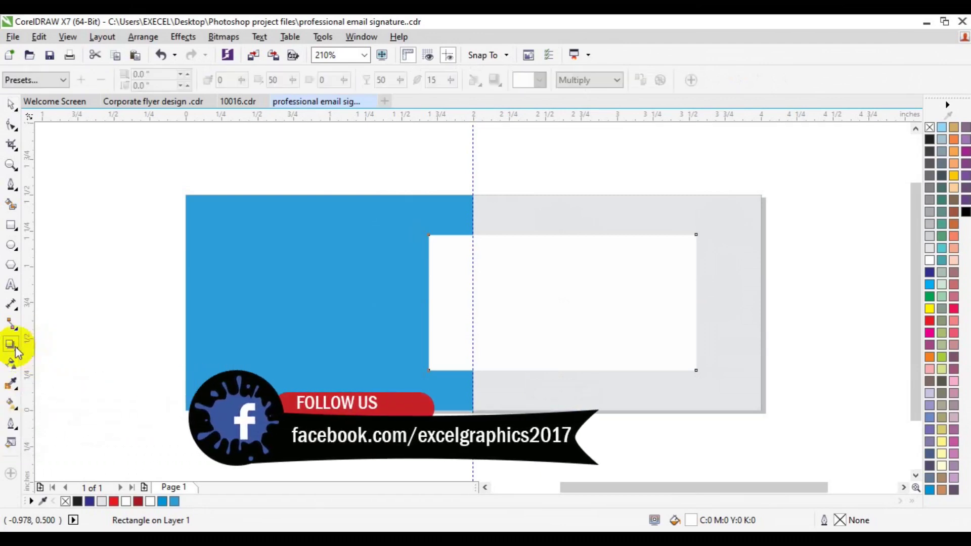
left_click(63, 81)
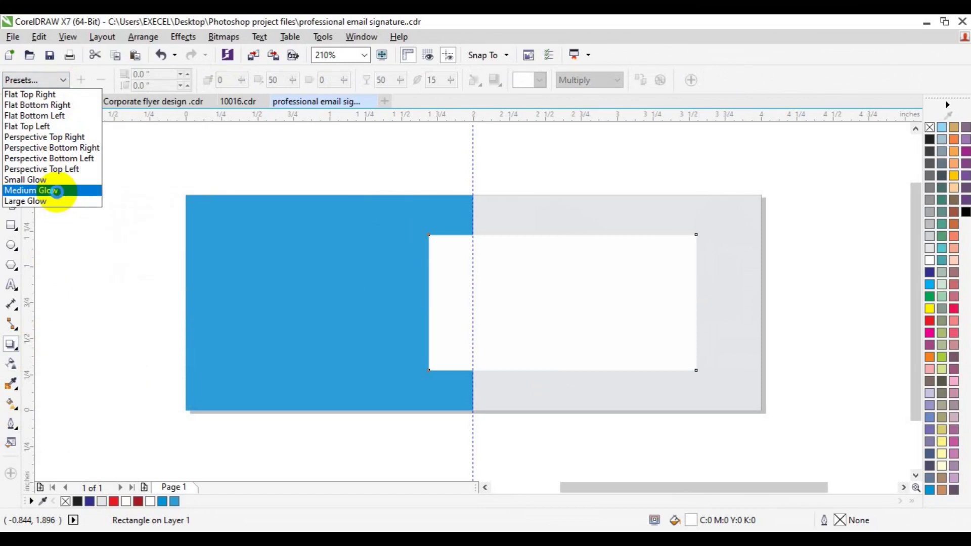
left_click(57, 191)
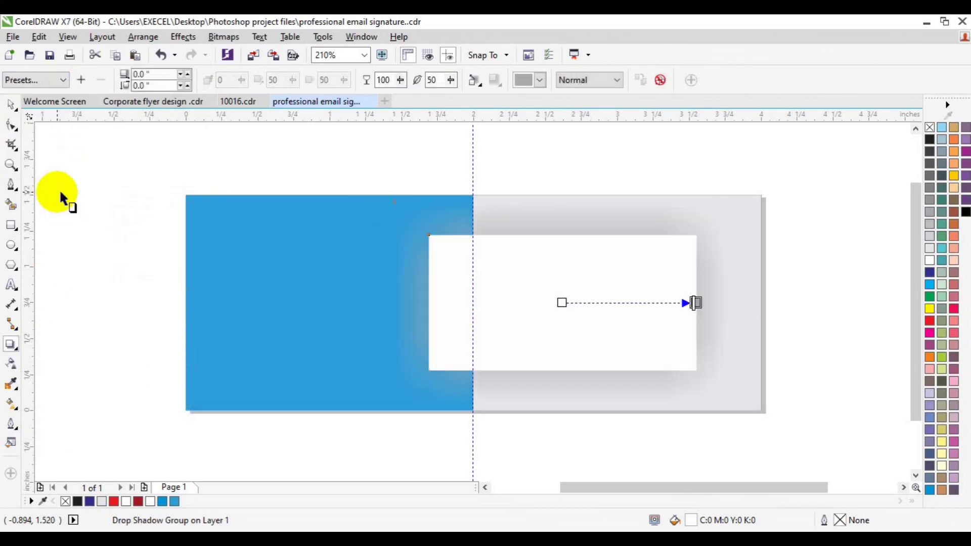
left_click(541, 81)
left_click(577, 151)
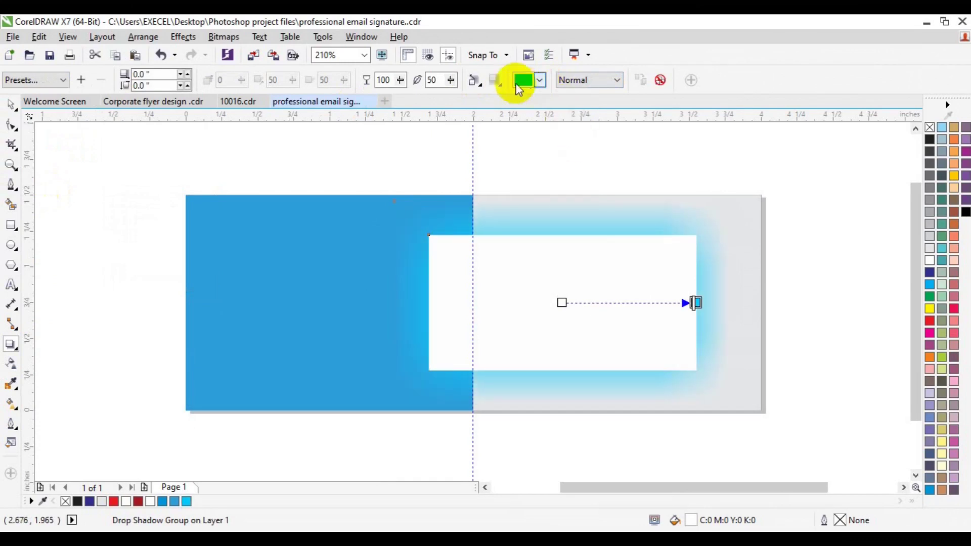
Set the shadow to Multiply blending with feathering lowered to 12.
left_click_drag(449, 83, 443, 100)
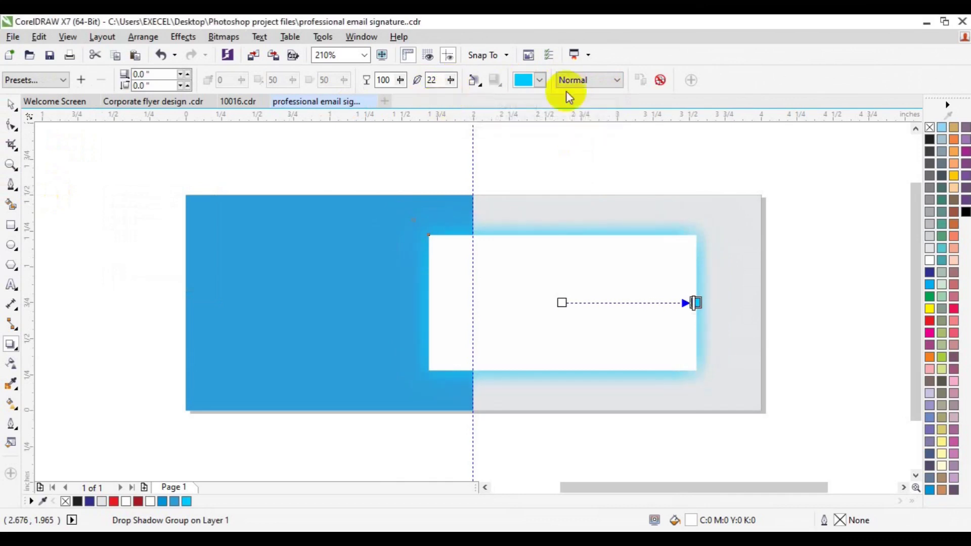
left_click(616, 82)
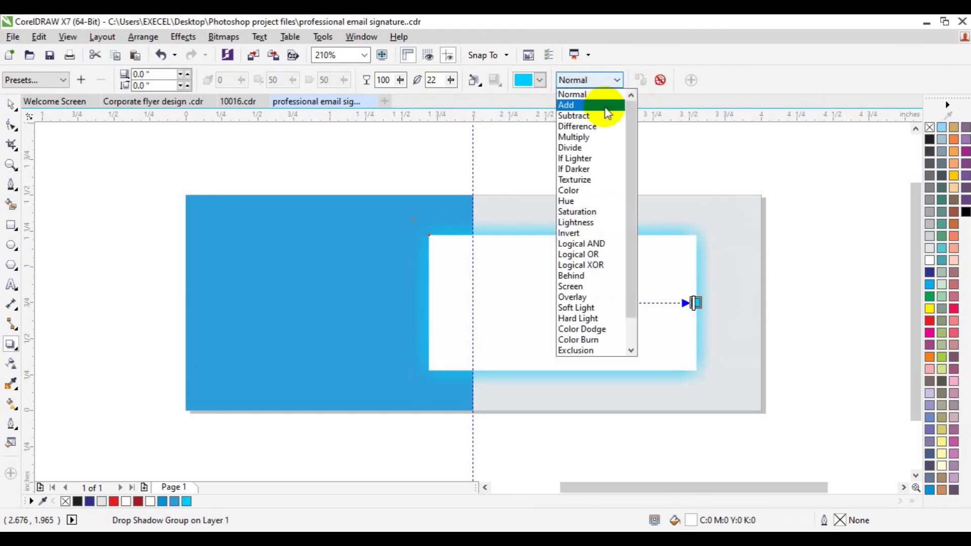
left_click(602, 137)
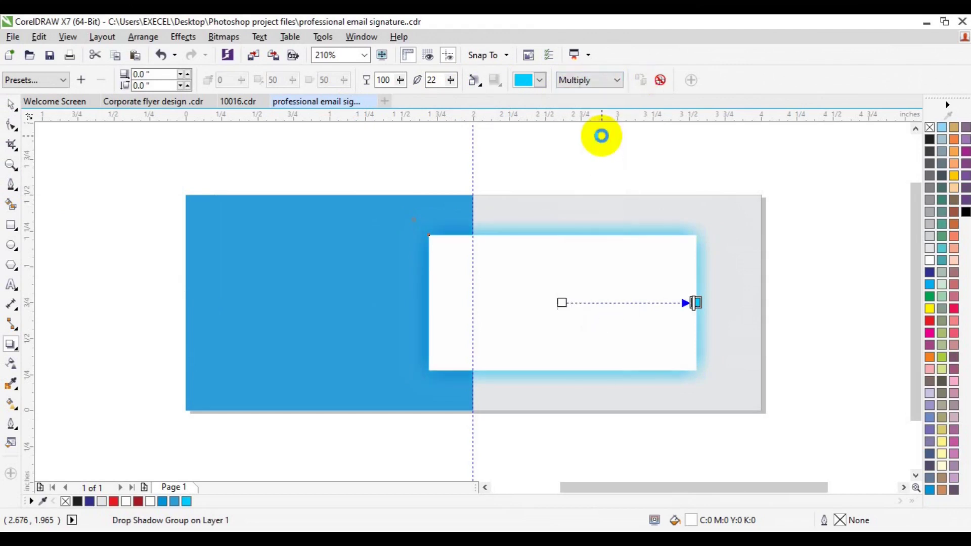
left_click(450, 80)
left_click_drag(448, 95, 448, 103)
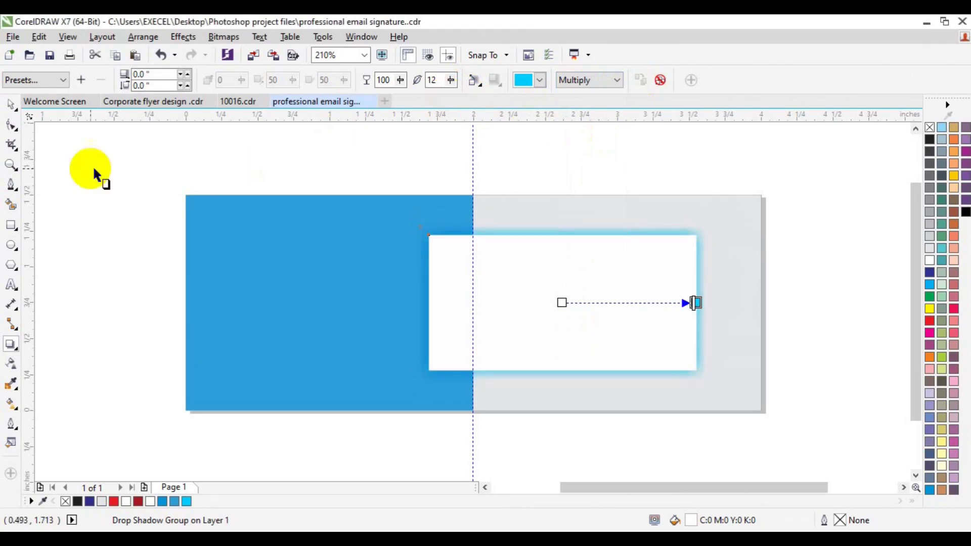
left_click(10, 104)
left_click(160, 250)
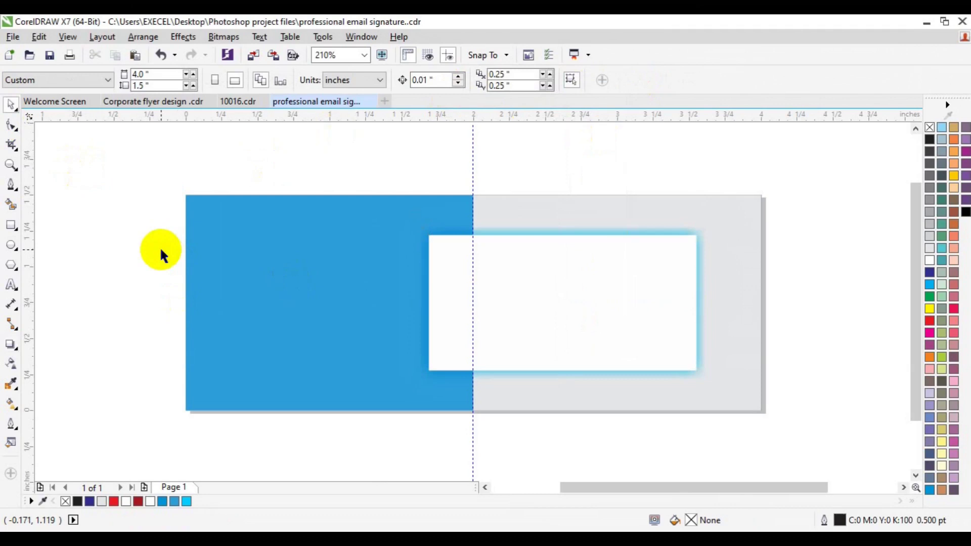
Draw a 0.431-inch circle at the card's upper left, filled light grey with no outline.
left_click(11, 245)
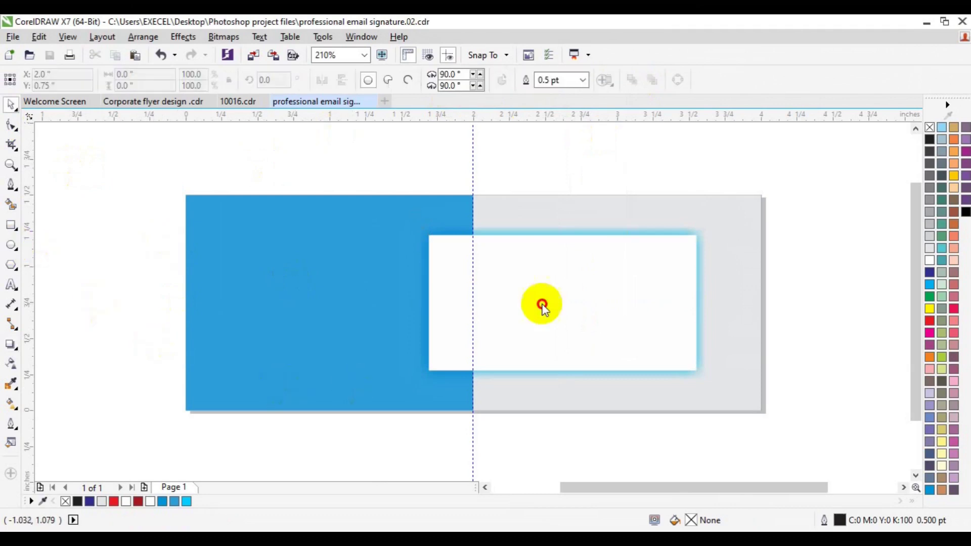
left_click_drag(484, 271, 546, 329)
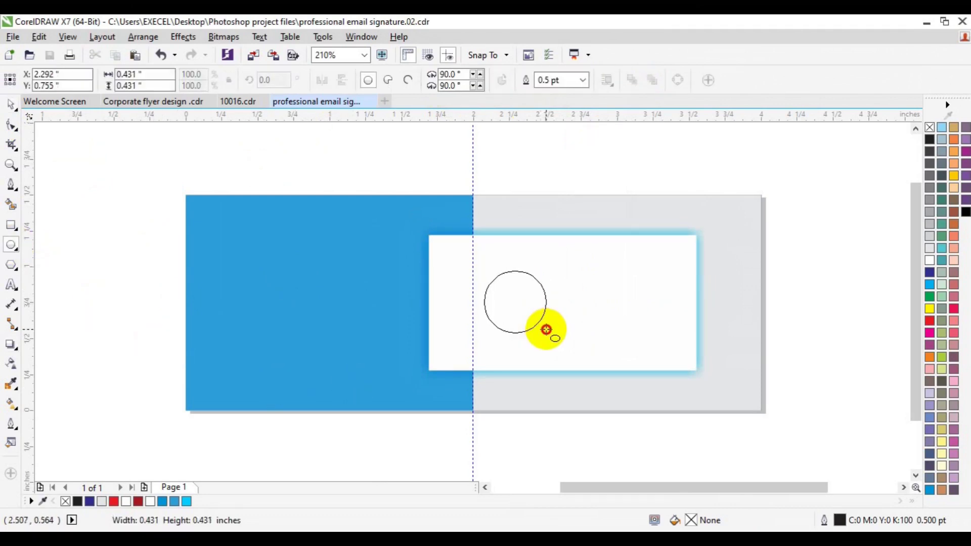
left_click_drag(515, 302, 495, 282)
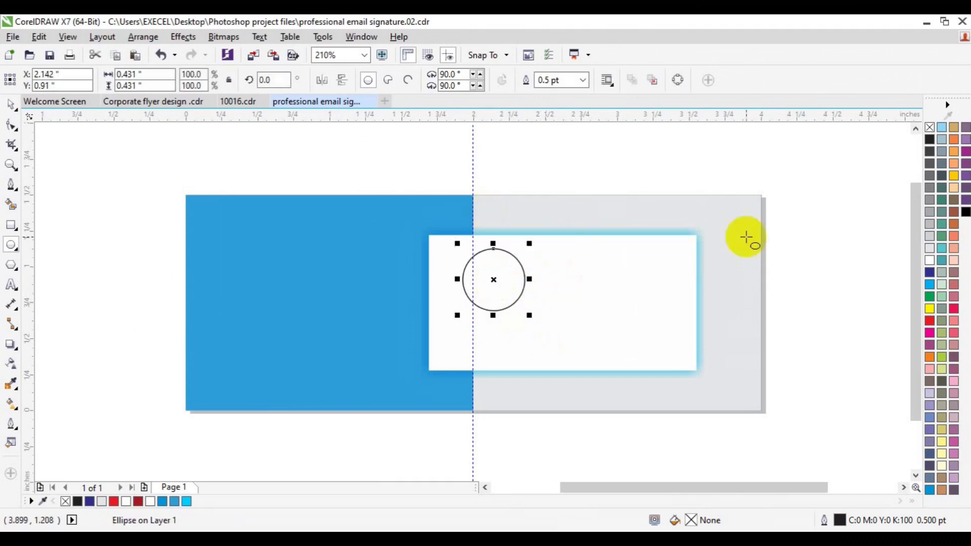
left_click(930, 262)
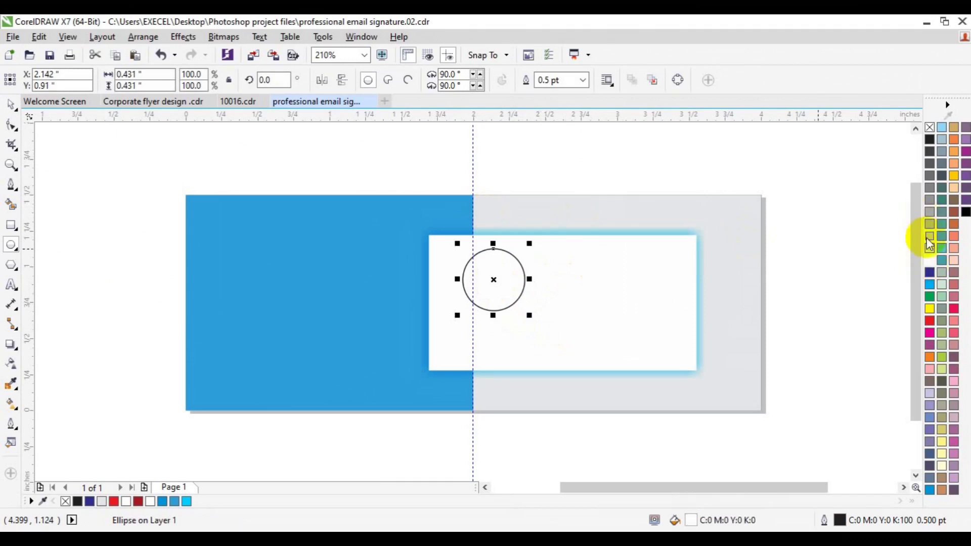
left_click(929, 249)
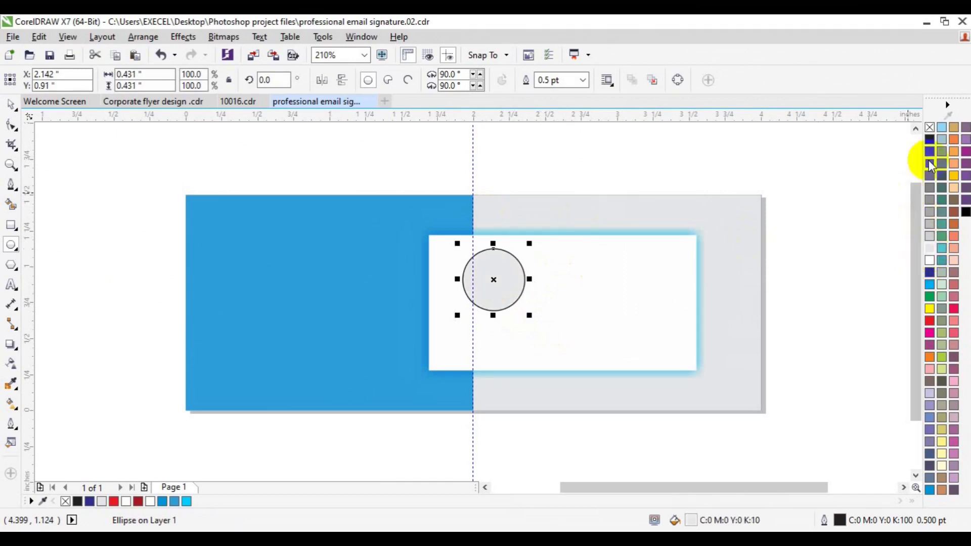
right_click(928, 128)
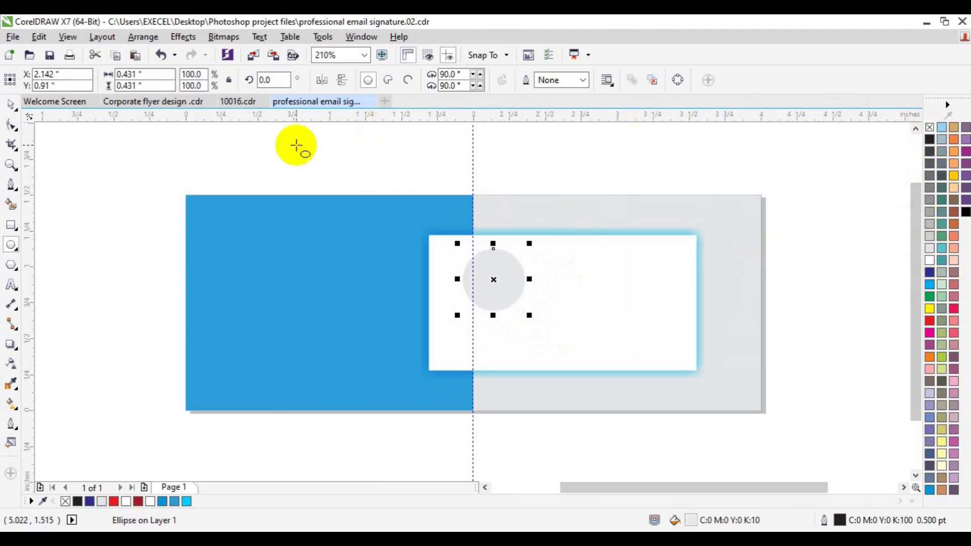
left_click(11, 105)
left_click(76, 289)
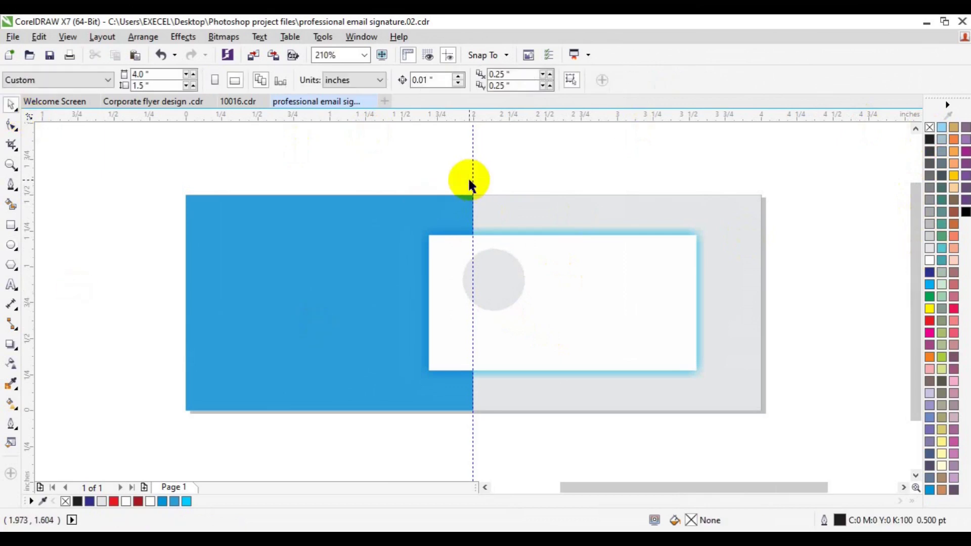
Delete the vertical guideline and recolour the circle sky blue (#00CCFF).
right_click(472, 181)
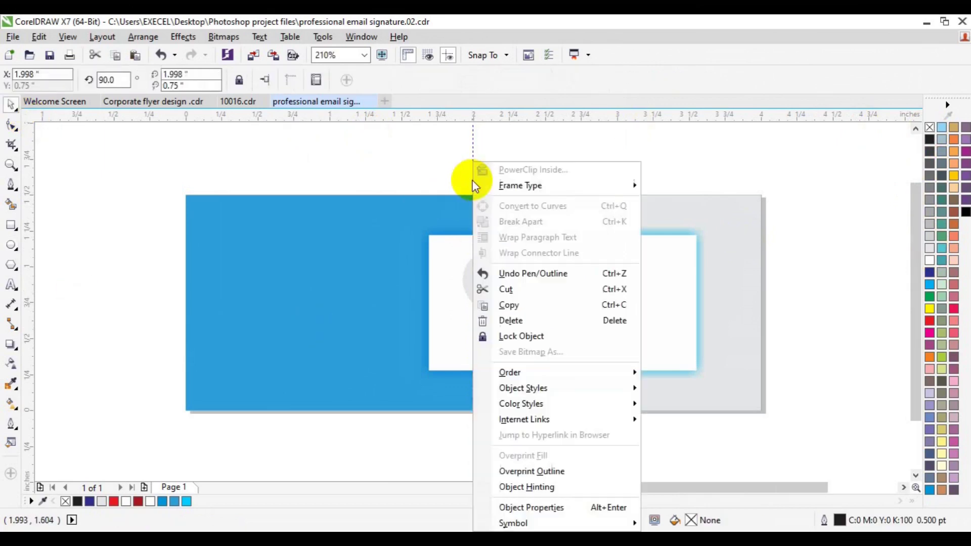
left_click(513, 322)
left_click(497, 298)
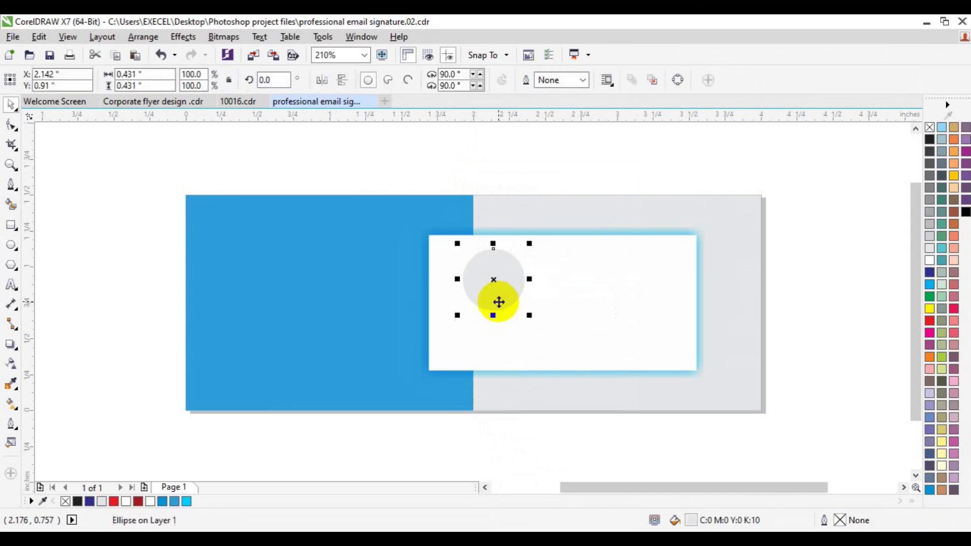
left_click(190, 502)
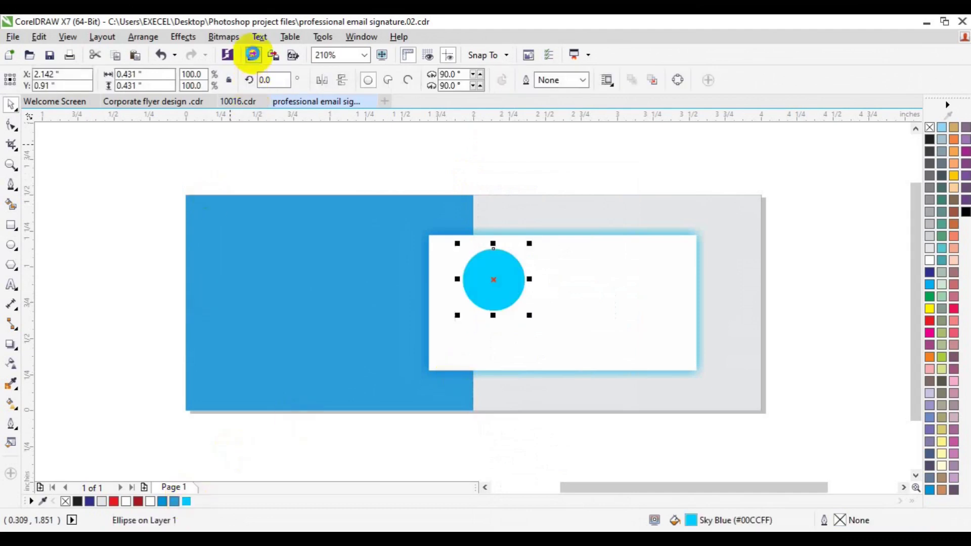
Import my_passport-removebg-preview(1).png and place it at 0.515 inches over the sky-blue circle.
left_click(253, 55)
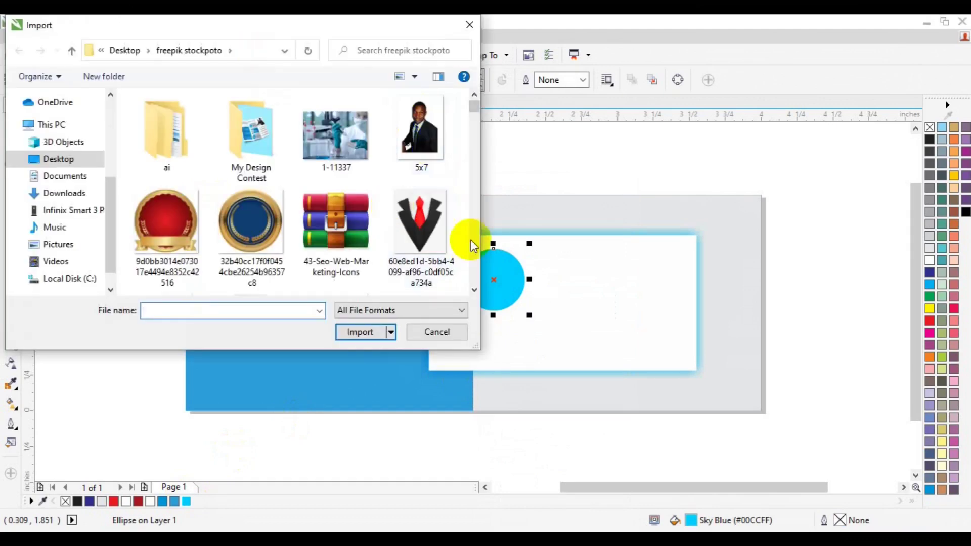
scroll(475, 293, "down", 3)
scroll(476, 293, "down", 5)
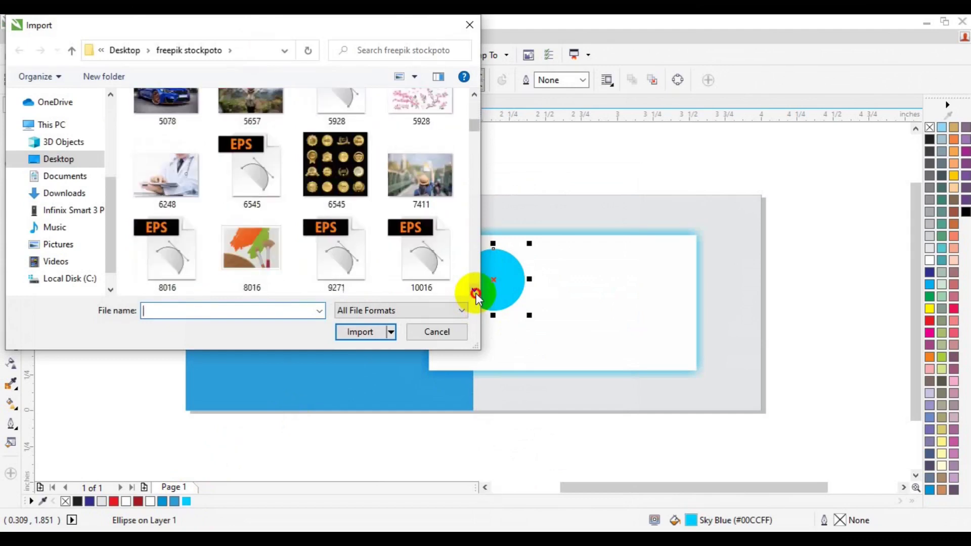
scroll(475, 292, "down", 5)
scroll(475, 292, "down", 4)
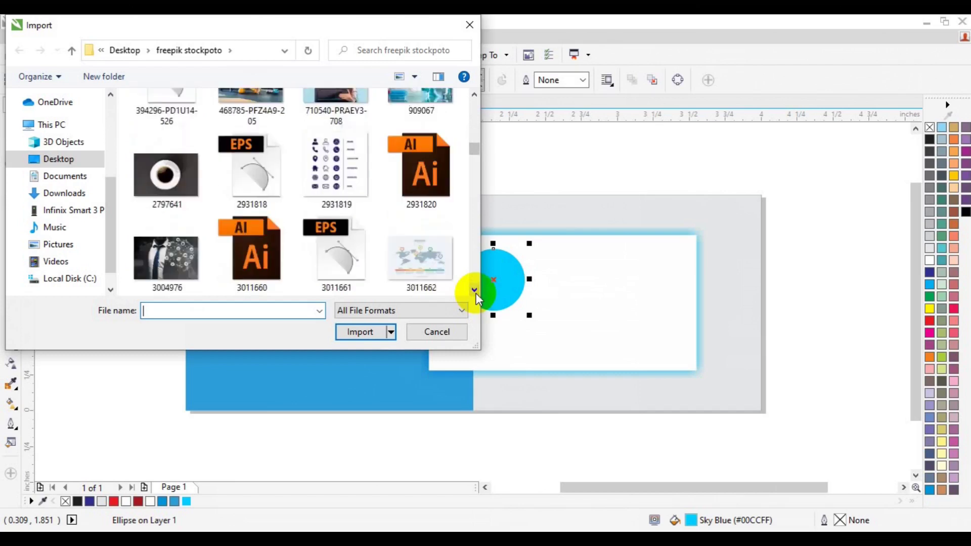
scroll(475, 293, "down", 5)
scroll(476, 293, "down", 5)
scroll(476, 293, "down", 5)
scroll(476, 292, "down", 5)
scroll(475, 293, "down", 5)
scroll(476, 293, "down", 5)
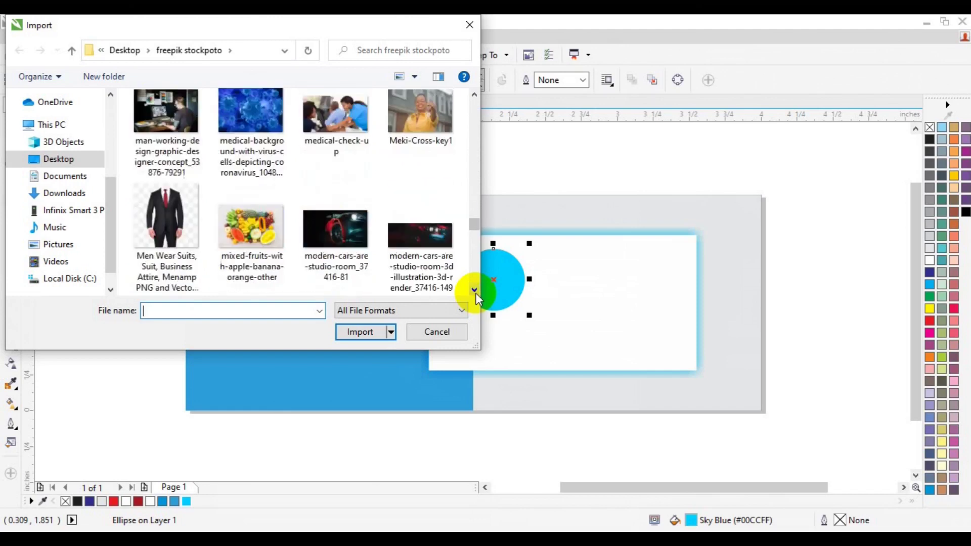
scroll(475, 293, "down", 1)
left_click(170, 222)
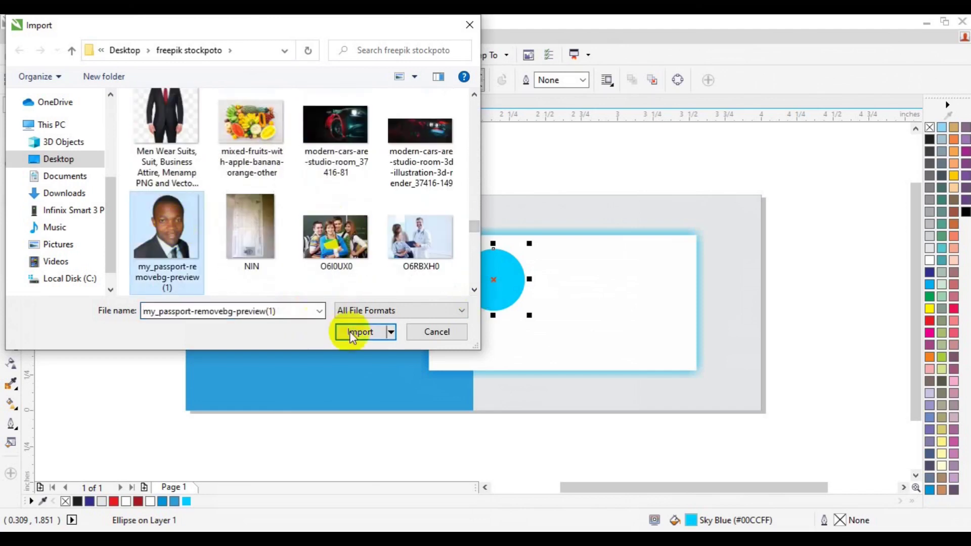
left_click(350, 331)
left_click_drag(424, 287, 475, 347)
left_click_drag(444, 306, 479, 304)
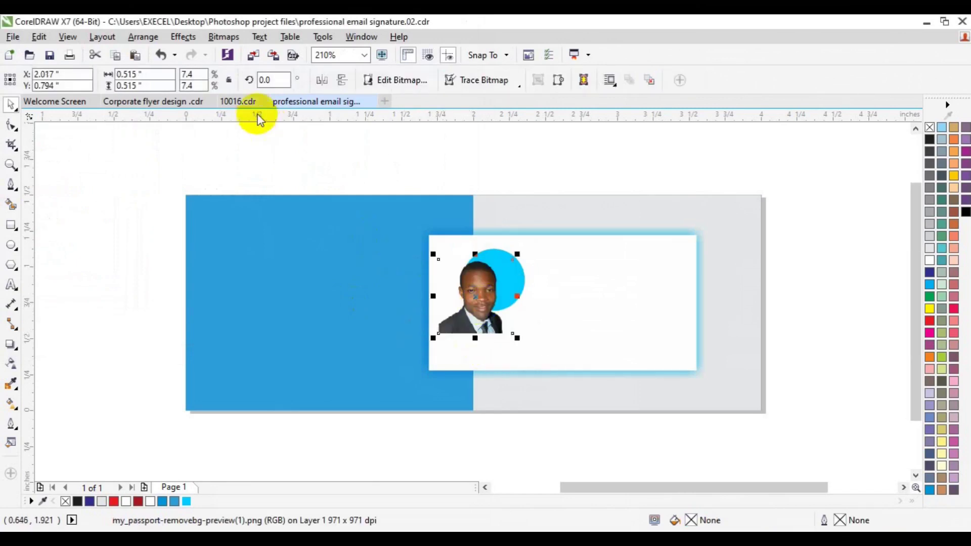
PowerClip the portrait photo inside the sky-blue circle.
left_click(181, 38)
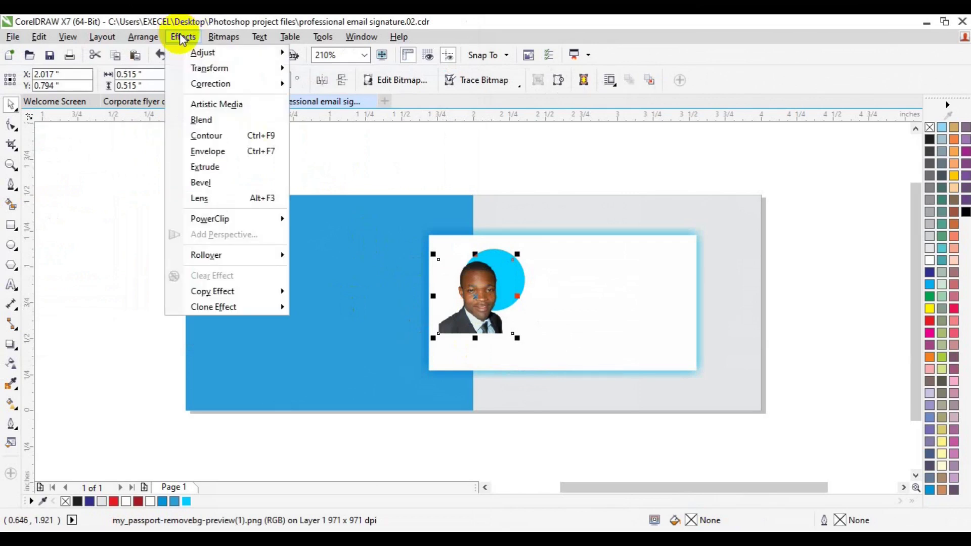
mouse_move(267, 219)
left_click(347, 219)
left_click(521, 280)
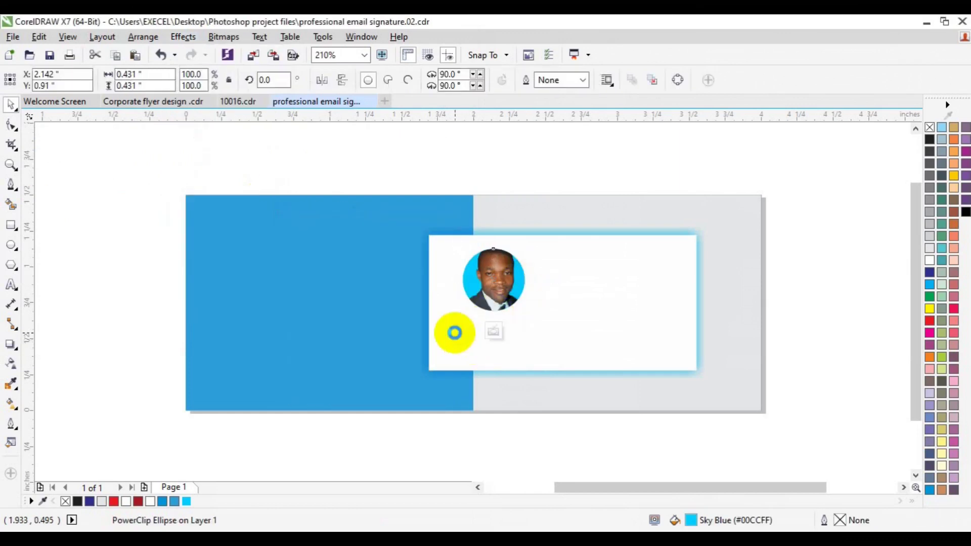
Scale the clipped photo down to 0.383 inches and keep it upright inside the circle.
left_click(493, 331)
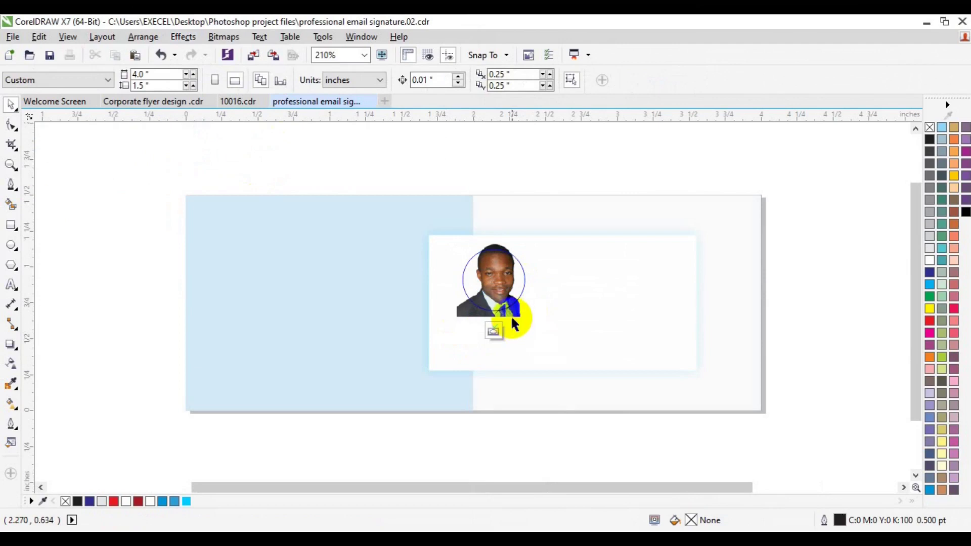
left_click(512, 316)
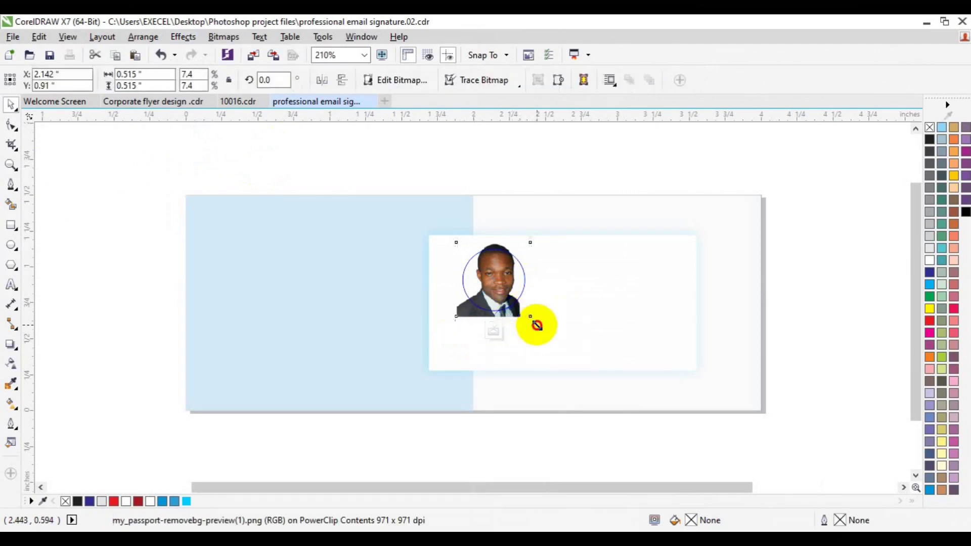
left_click_drag(537, 324, 526, 314)
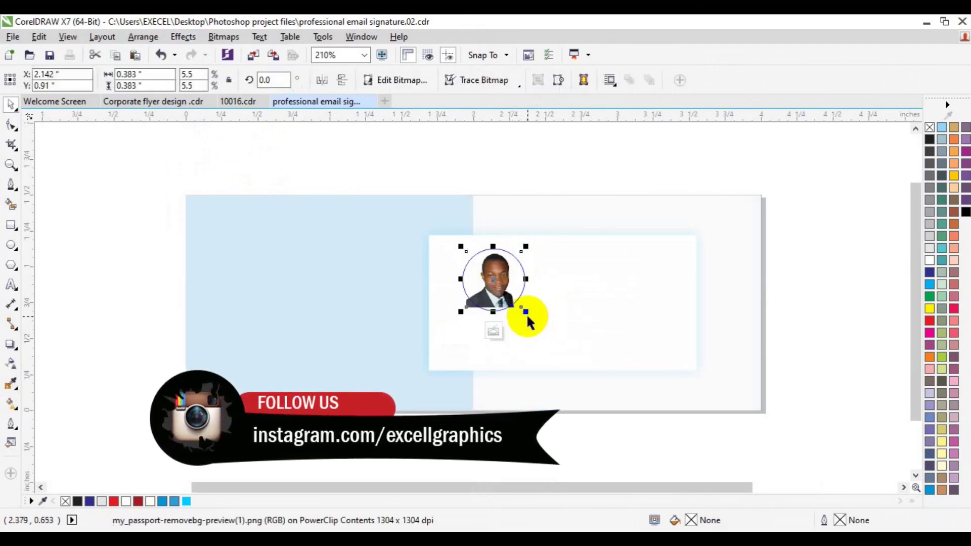
key("Down")
key("Down")
key("Down")
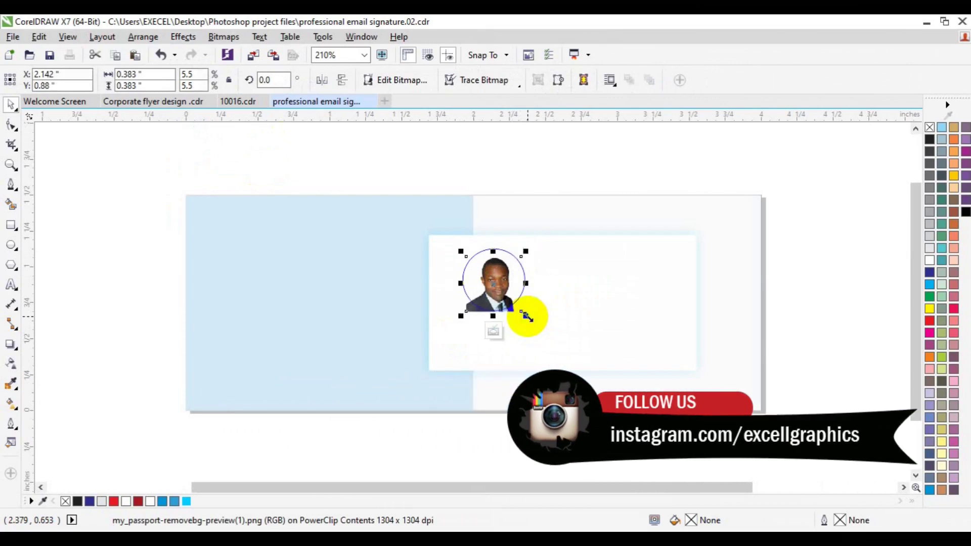
left_click(343, 82)
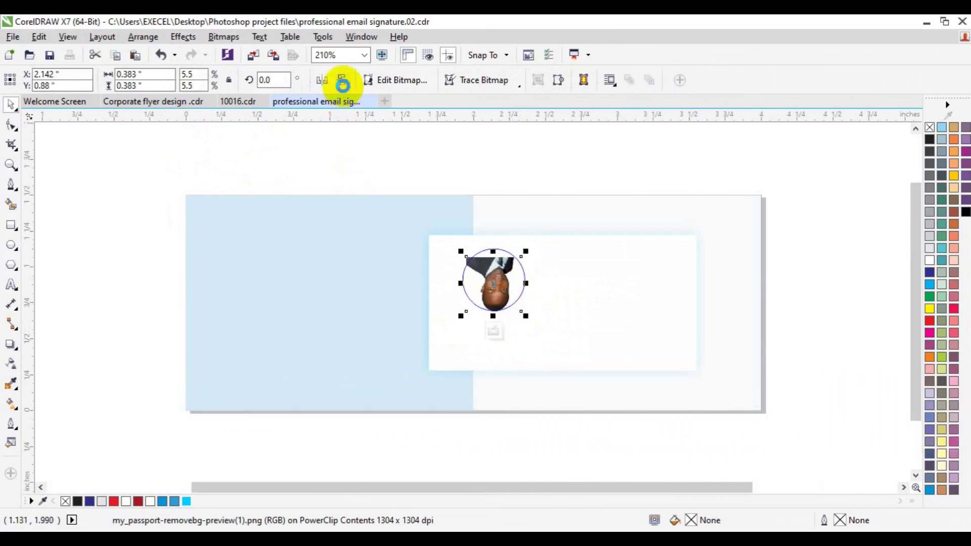
left_click(326, 81)
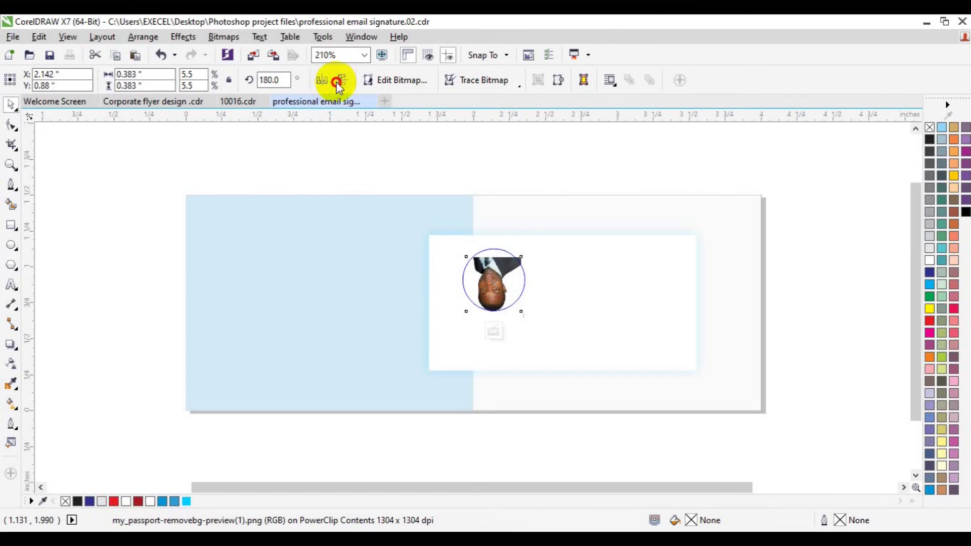
left_click(341, 82)
left_click(336, 81)
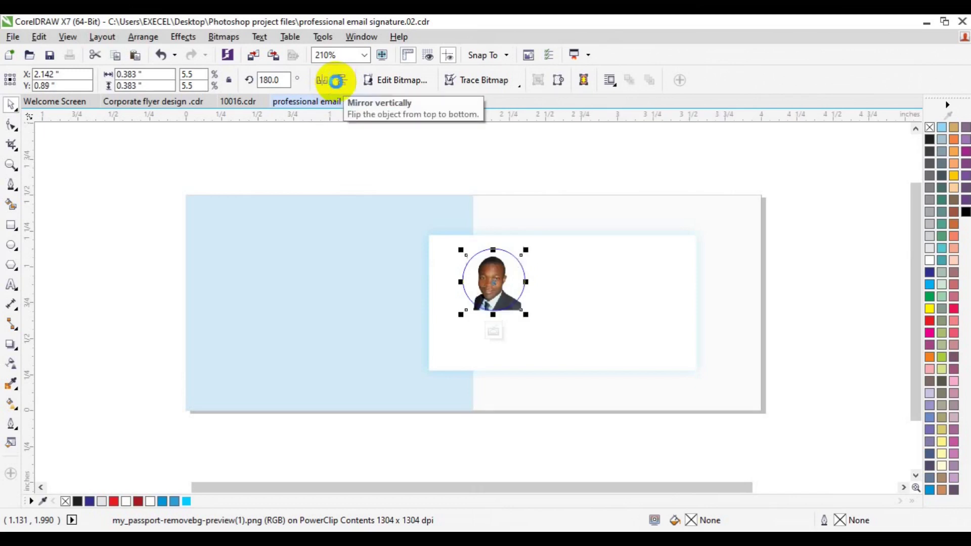
left_click(336, 82)
left_click(337, 82)
left_click(498, 334)
left_click(417, 373)
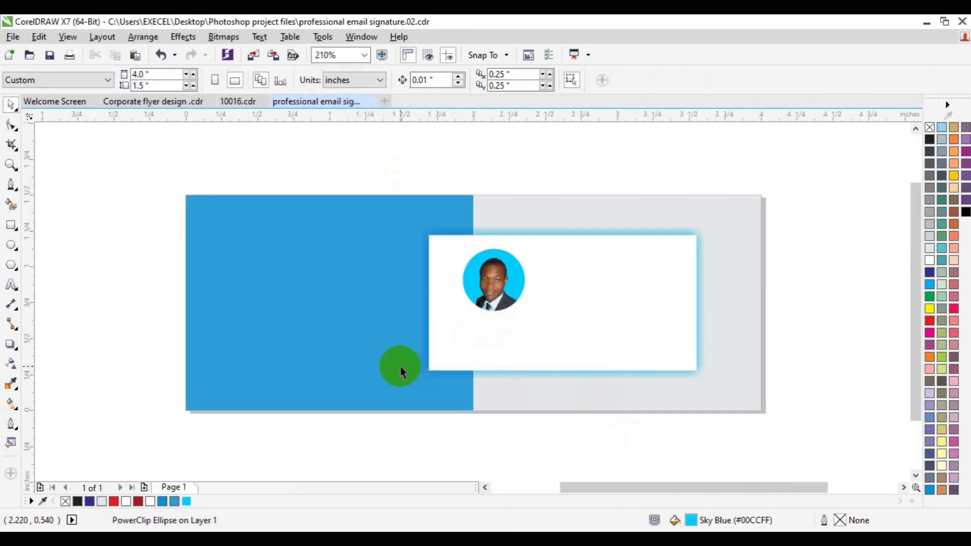
Draw a slightly larger light grey circle with a blue outline over the photo.
left_click(11, 245)
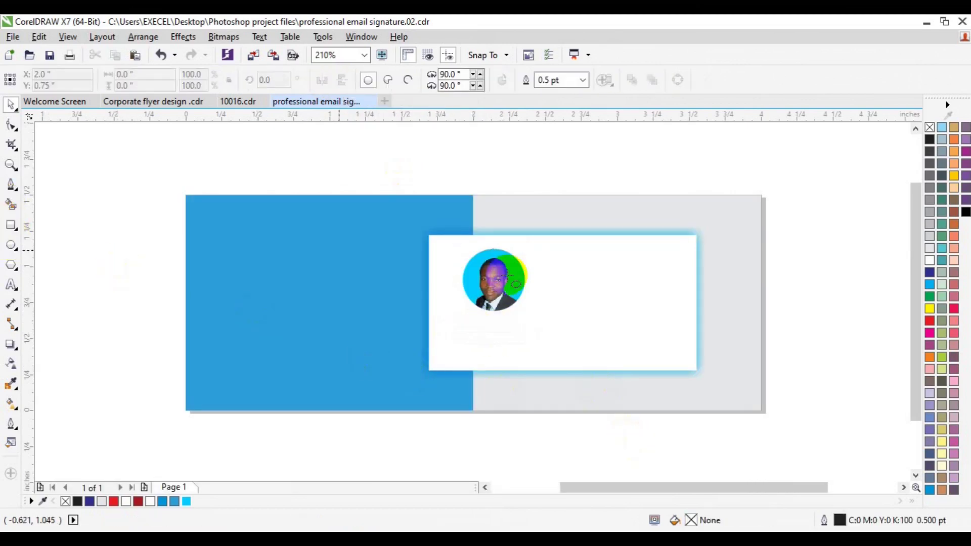
left_click_drag(478, 269, 530, 320)
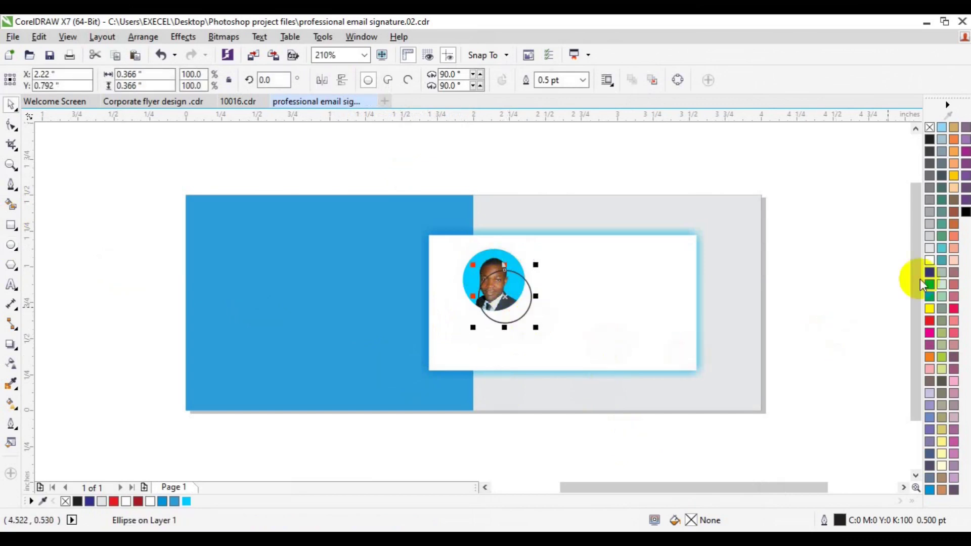
left_click(928, 249)
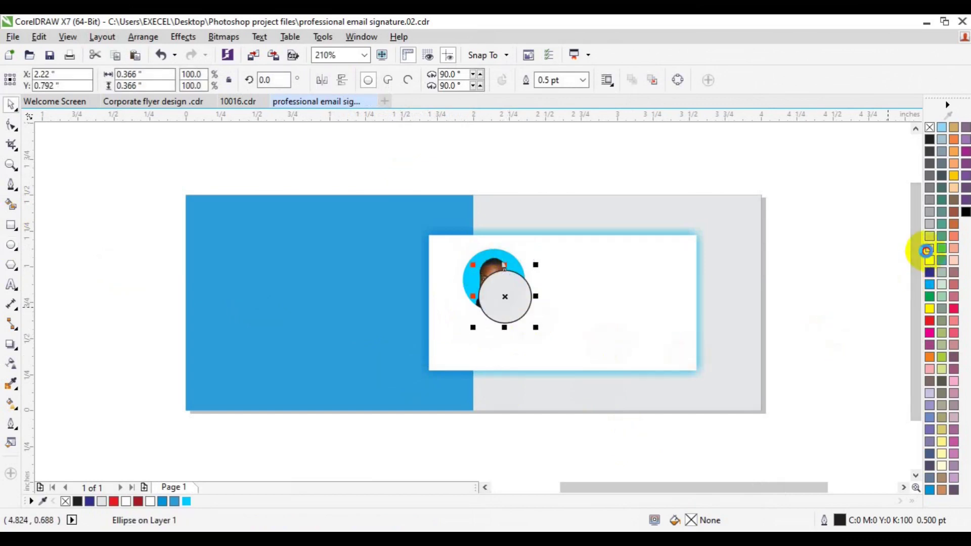
right_click(930, 126)
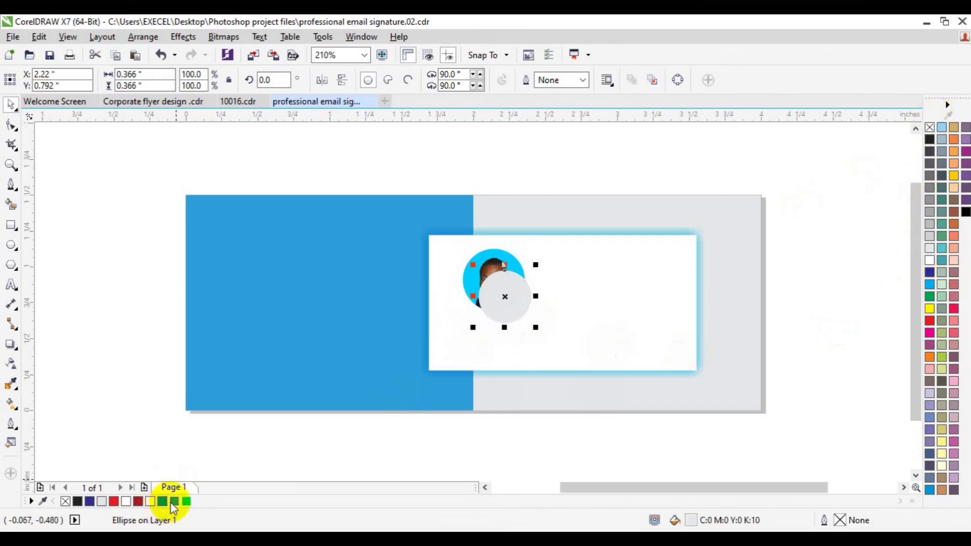
right_click(174, 501)
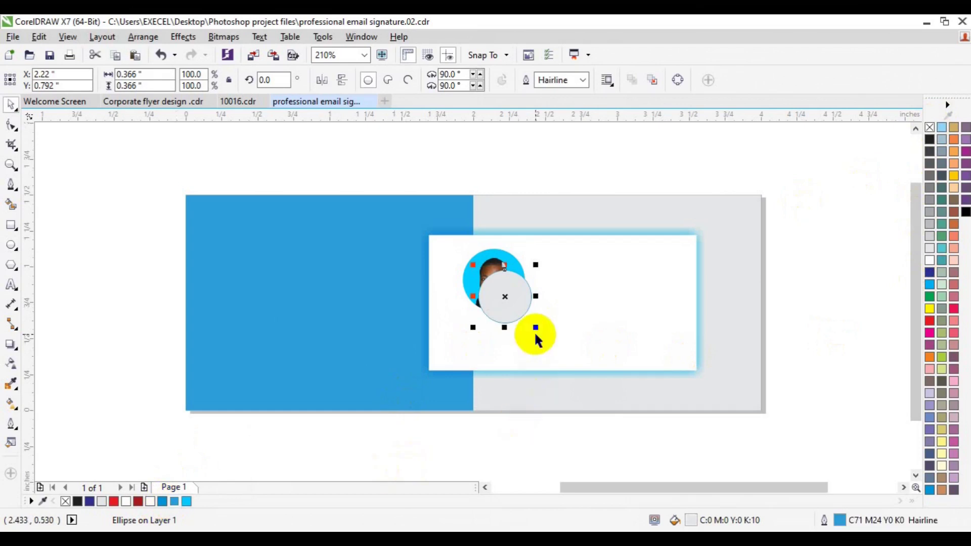
left_click_drag(535, 327, 540, 332)
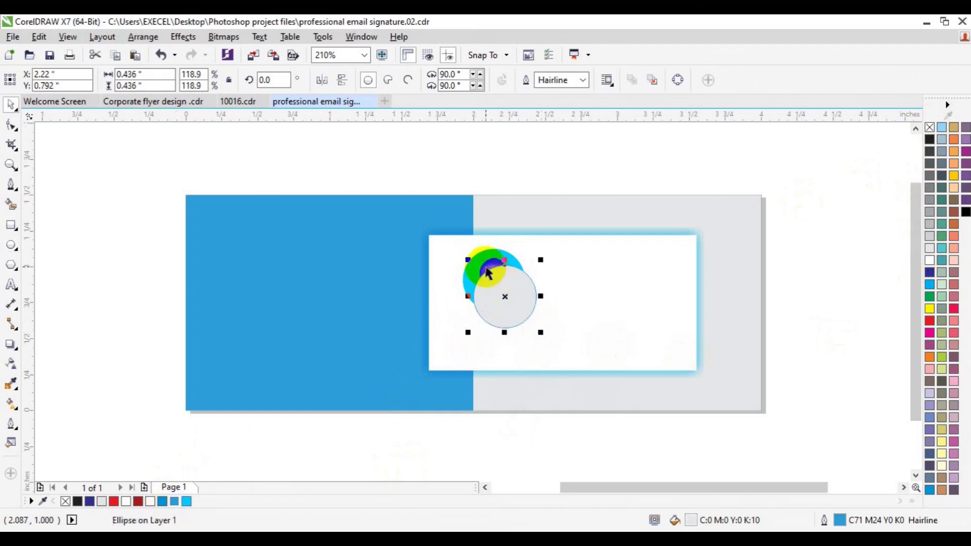
Bring the photo circle to the front of the page and centre the grey circle beneath it.
left_click(471, 272)
right_click(475, 269)
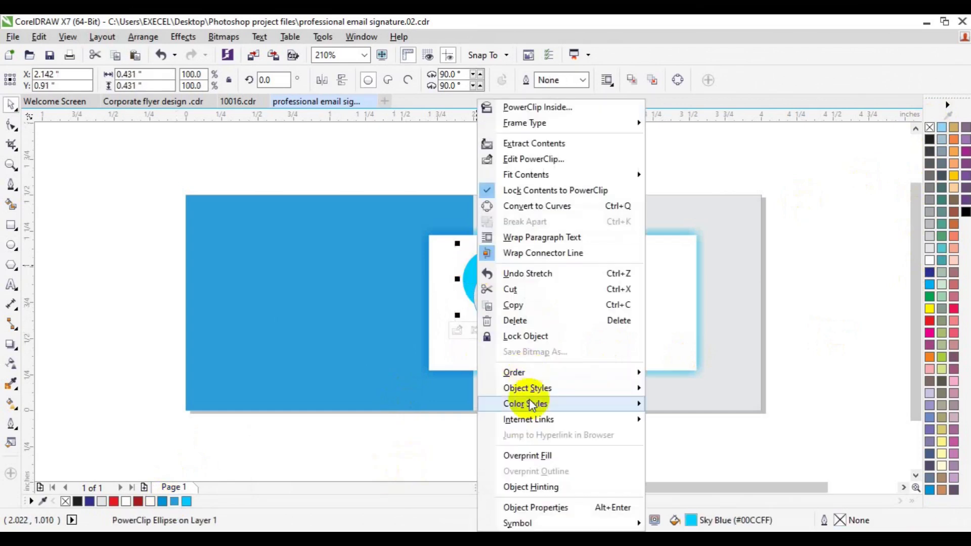
mouse_move(531, 373)
left_click(723, 378)
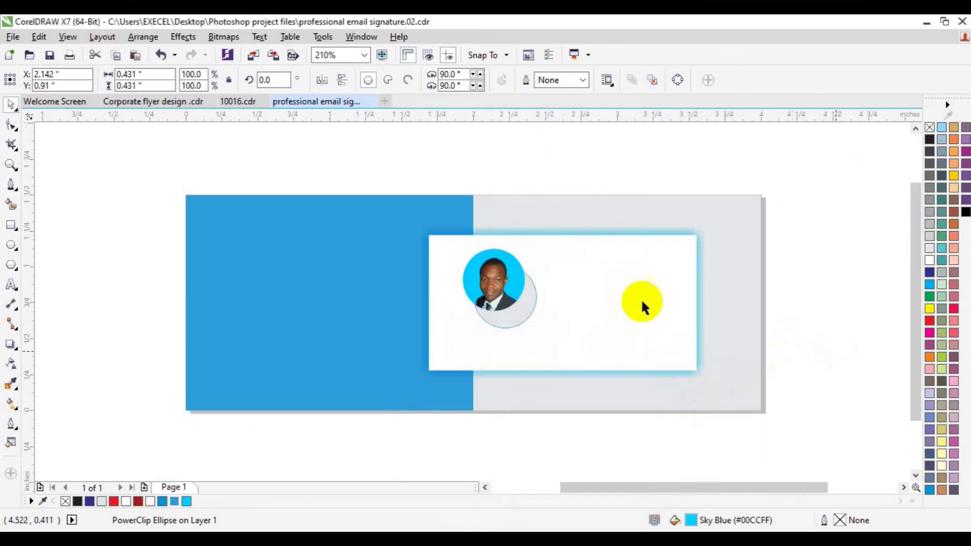
left_click(643, 302)
left_click(526, 304)
left_click(470, 279, "shift")
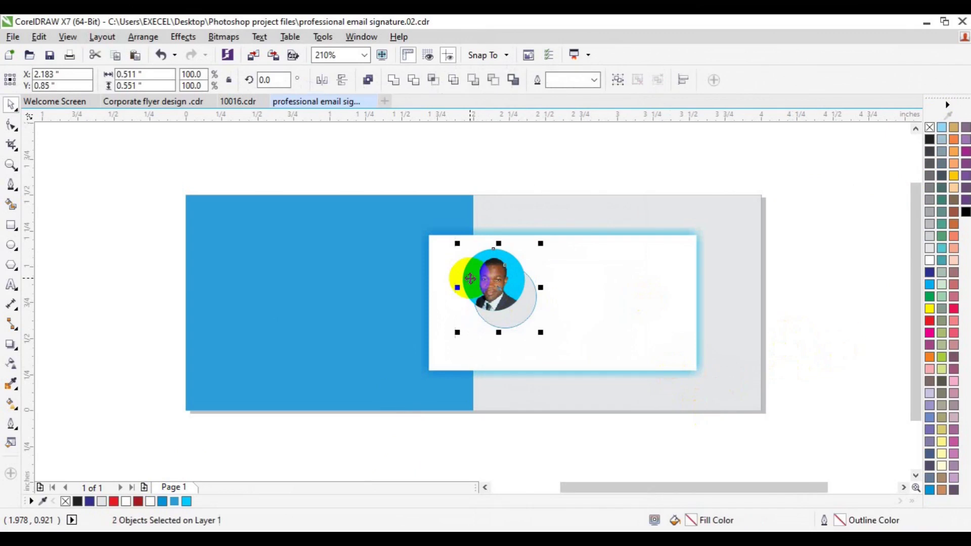
key("c")
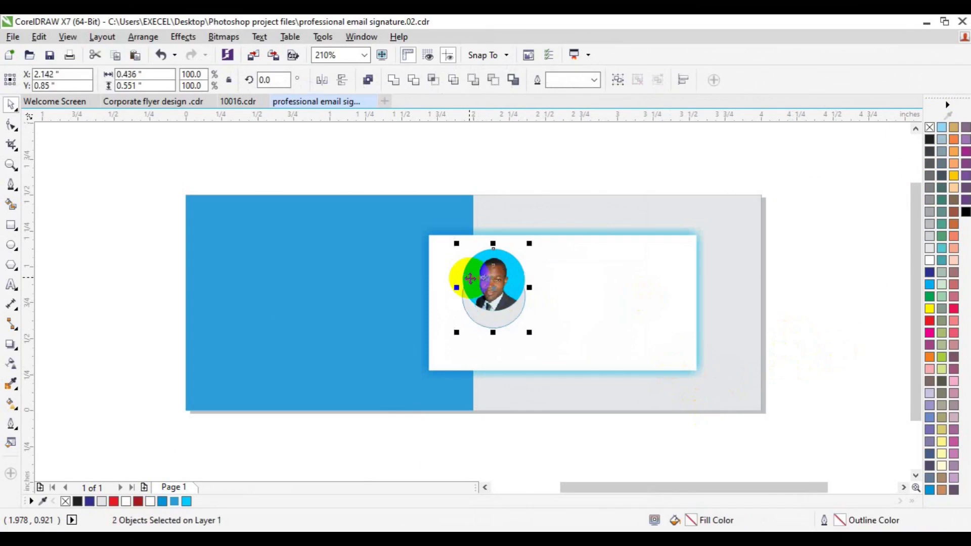
key("e")
left_click(374, 421)
Re-centre the two circles on each other and move them toward the card's left edge.
left_click(510, 304)
left_click_drag(512, 307, 537, 319)
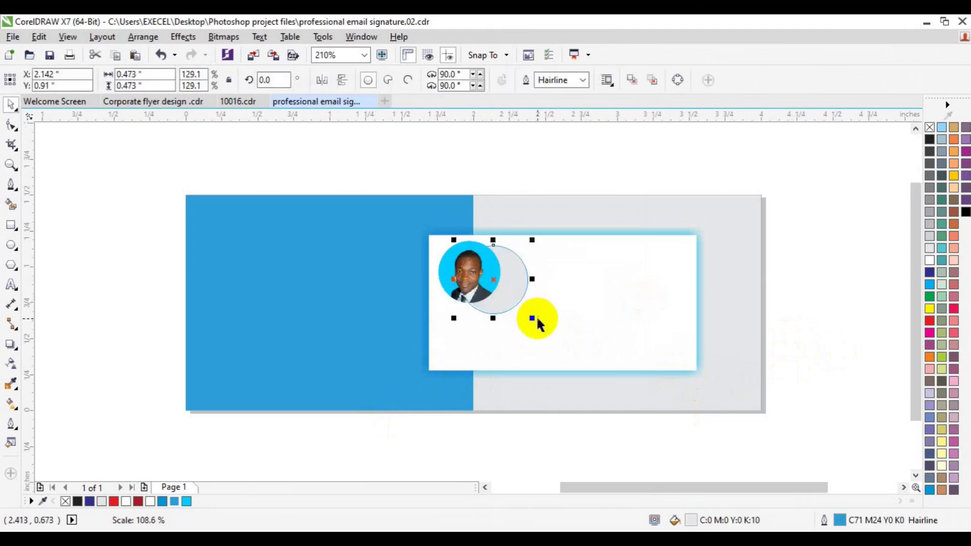
left_click(448, 269, "shift")
key("c")
key("e")
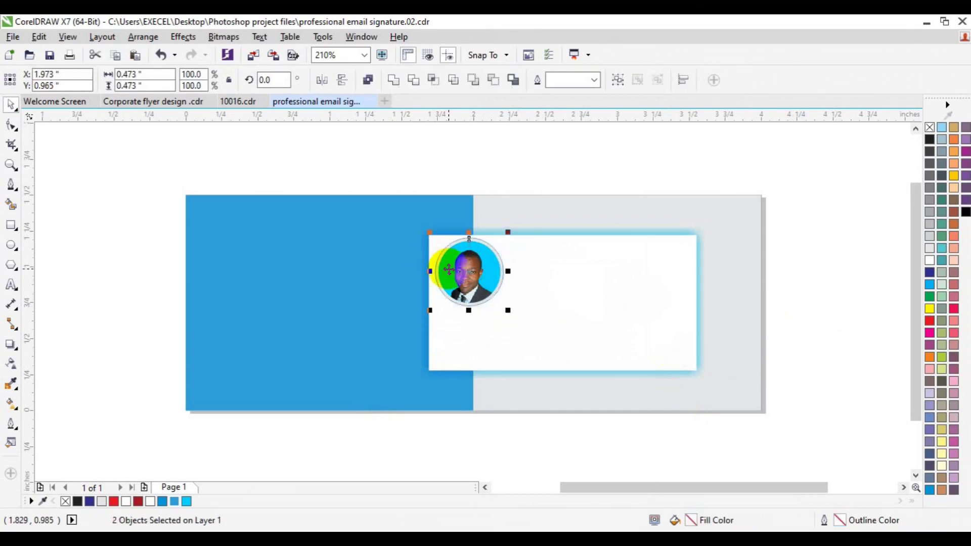
left_click_drag(449, 269, 474, 291)
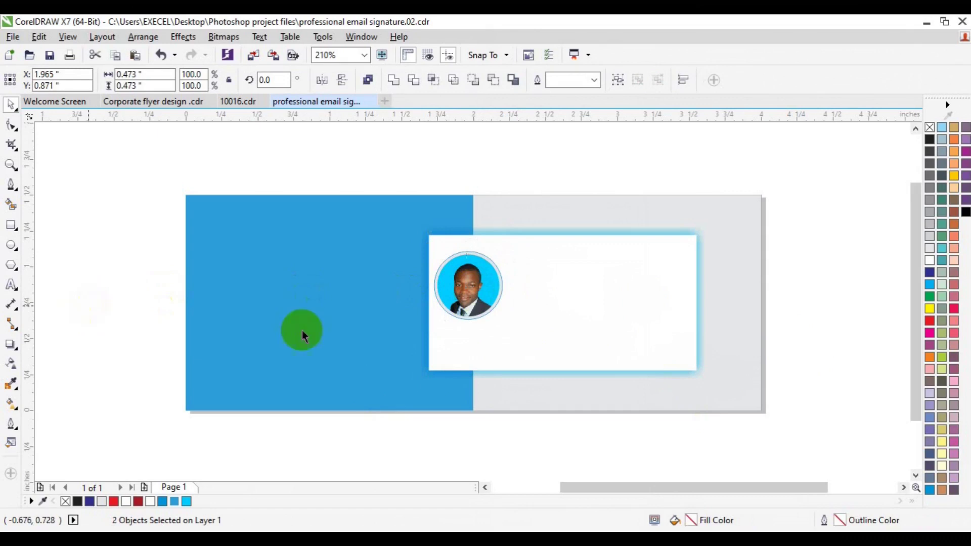
left_click(87, 303)
Set the circle's outline thickness to 1.0 pt.
left_click(461, 317)
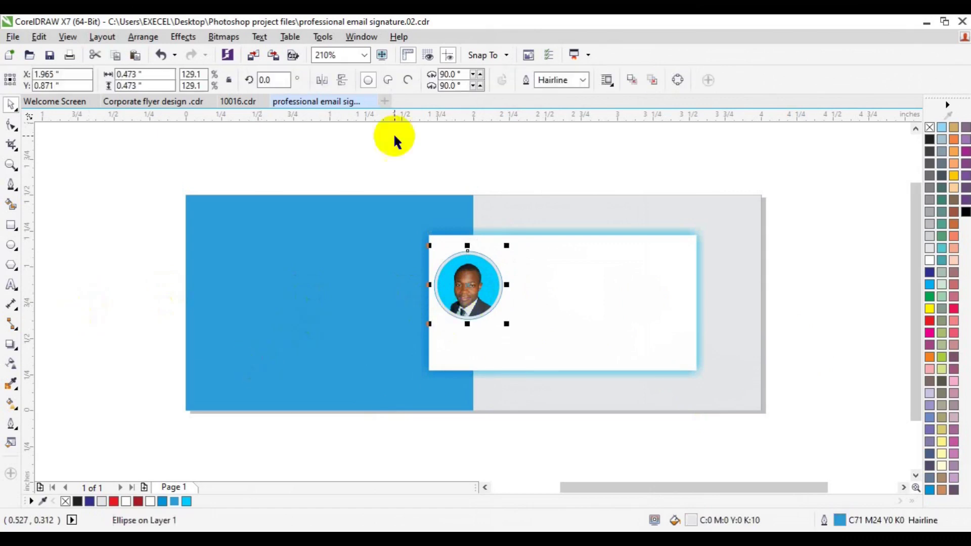
left_click(582, 84)
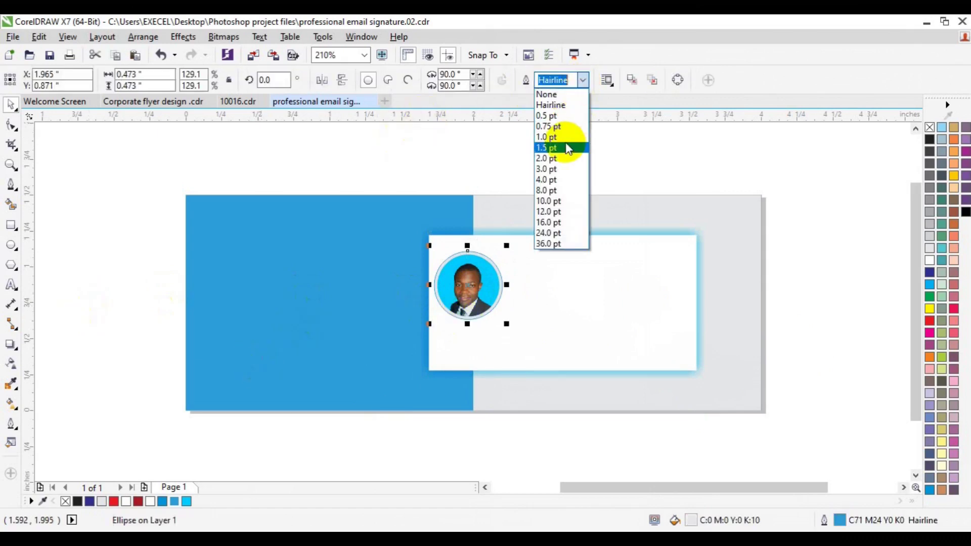
left_click(575, 146)
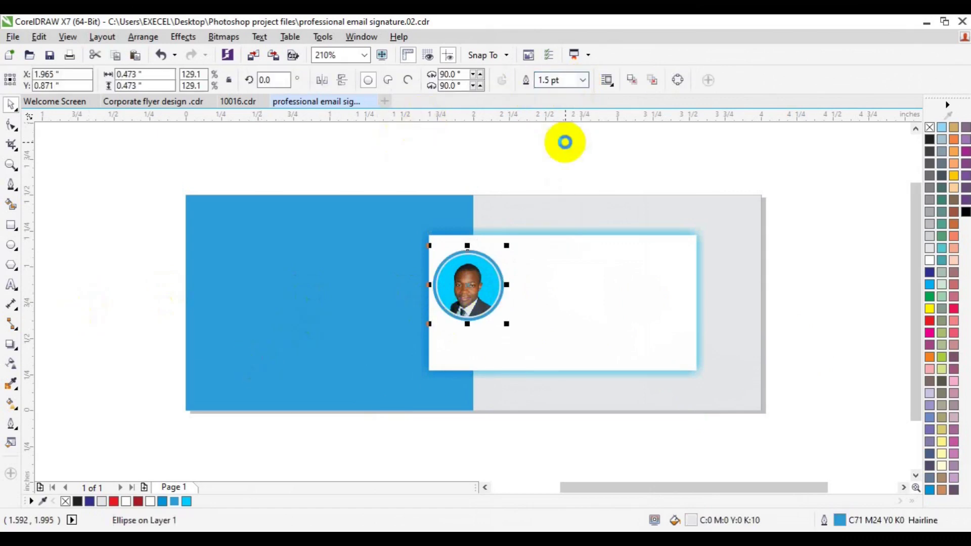
left_click(582, 80)
left_click(557, 139)
left_click(566, 154)
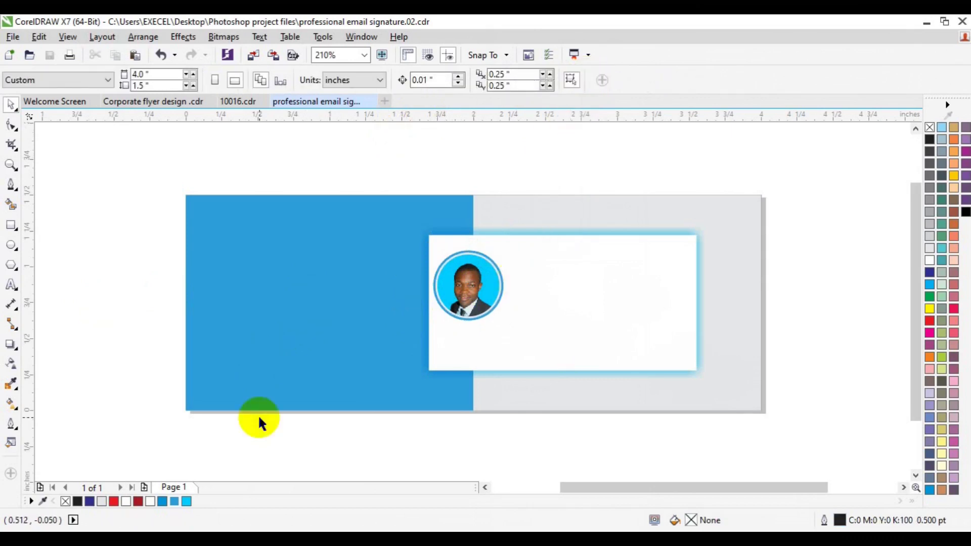
Type 24 pt Arial text 'Hire a' / 'PROFESSIONAL' / 'Graphic Designer Today' on three lines.
left_click(11, 285)
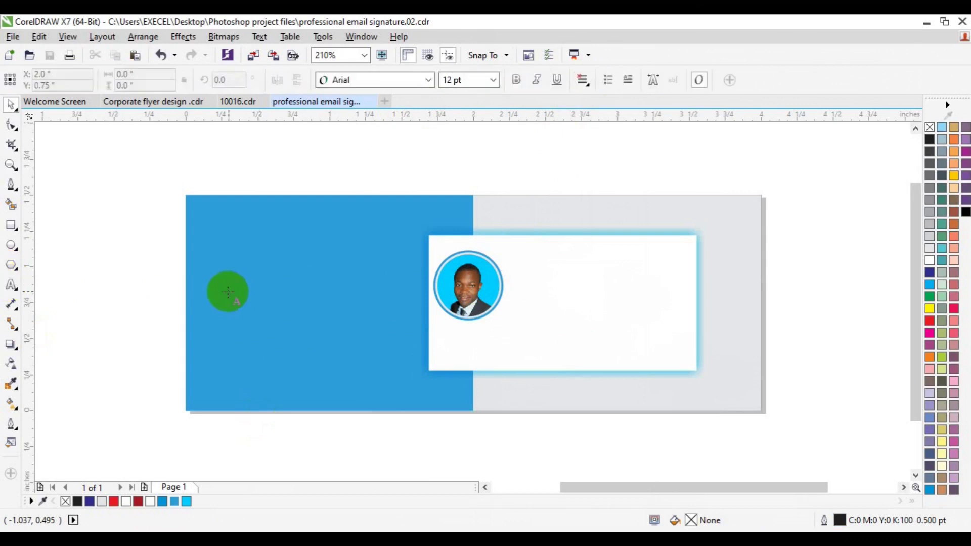
left_click(228, 292)
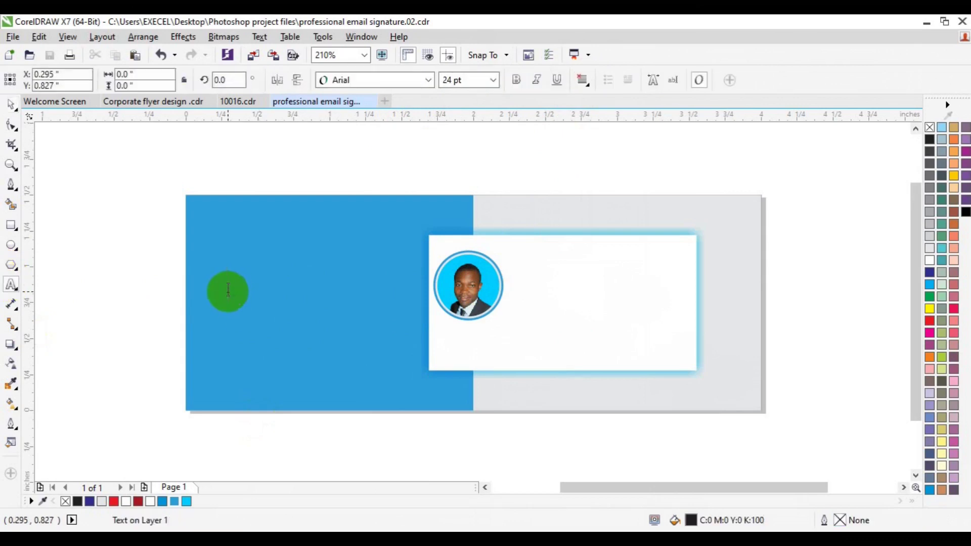
type("Hir")
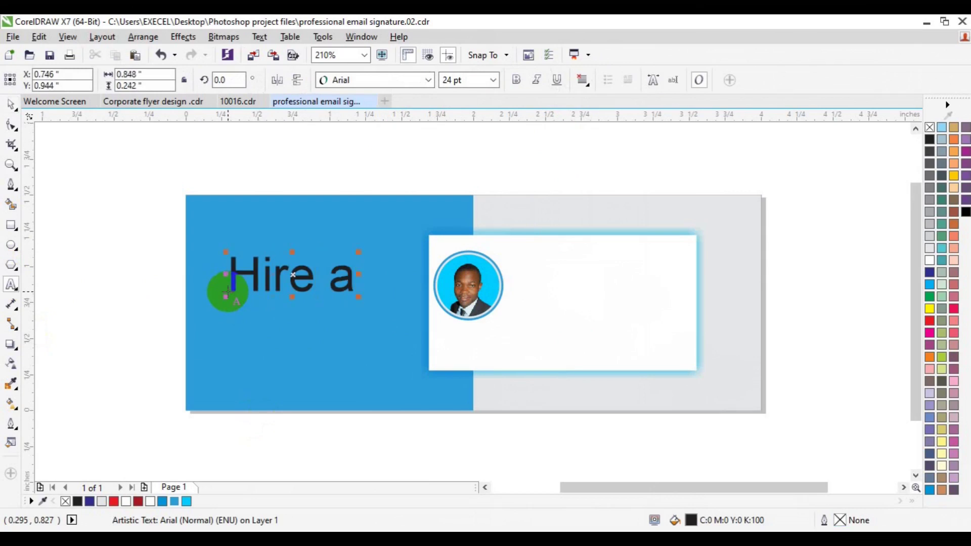
type("e a")
key("Return")
type("PROFESS")
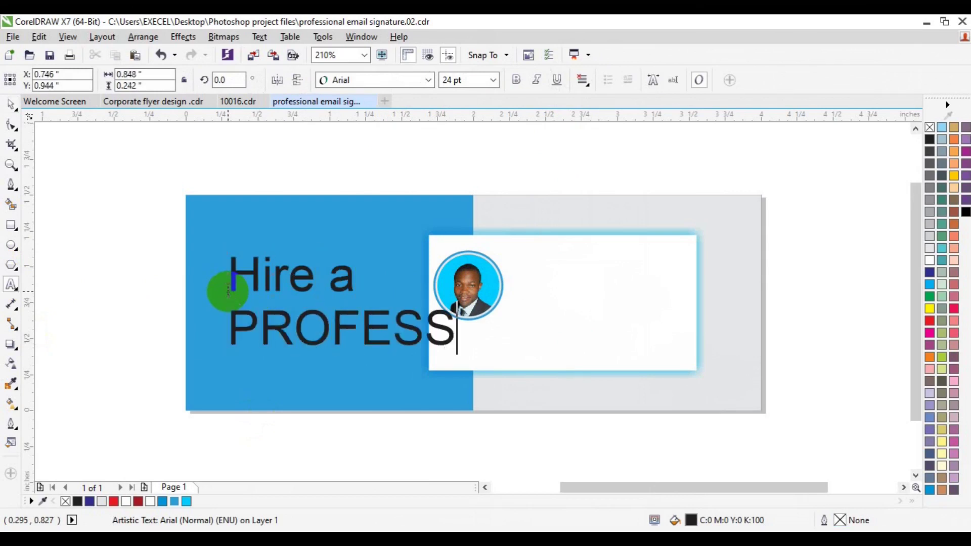
type("ION")
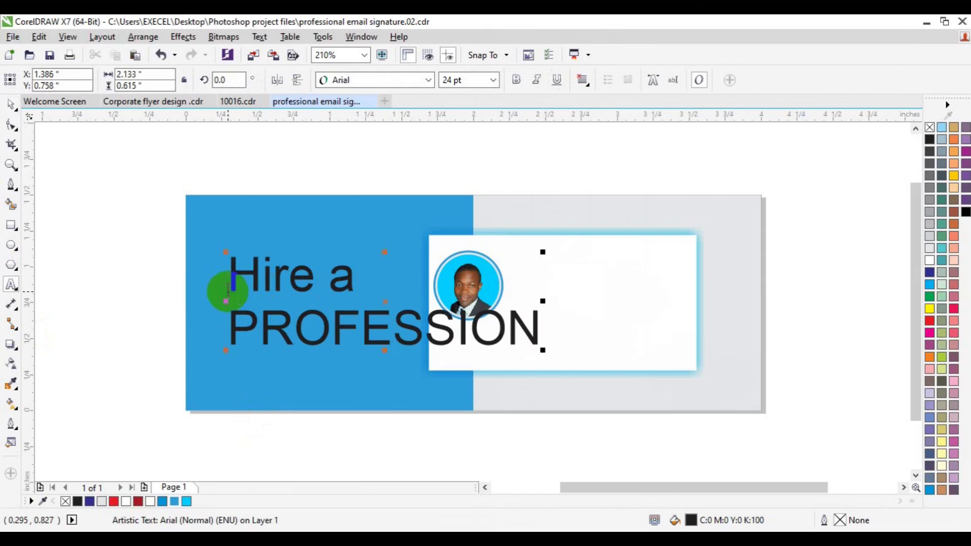
type("A")
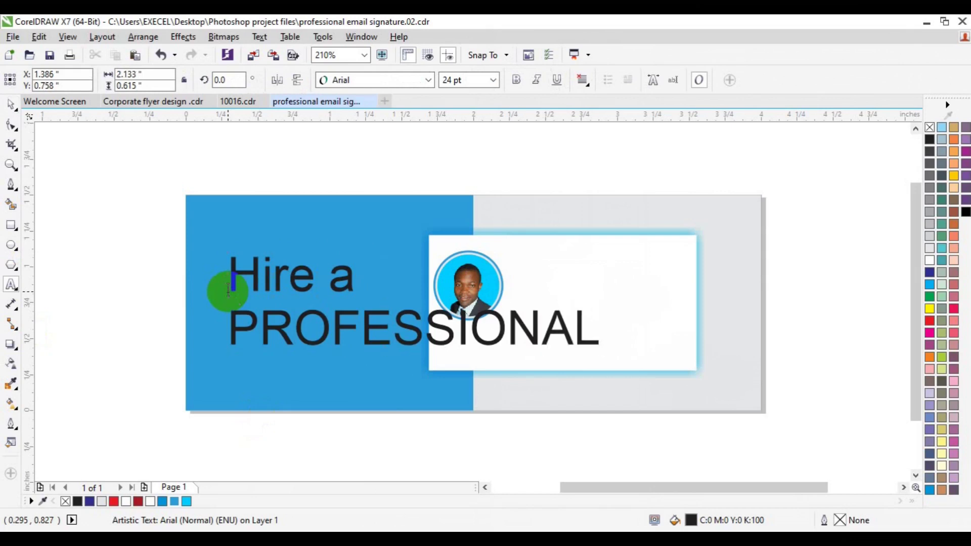
type("L")
key("Return")
type("Graphic De")
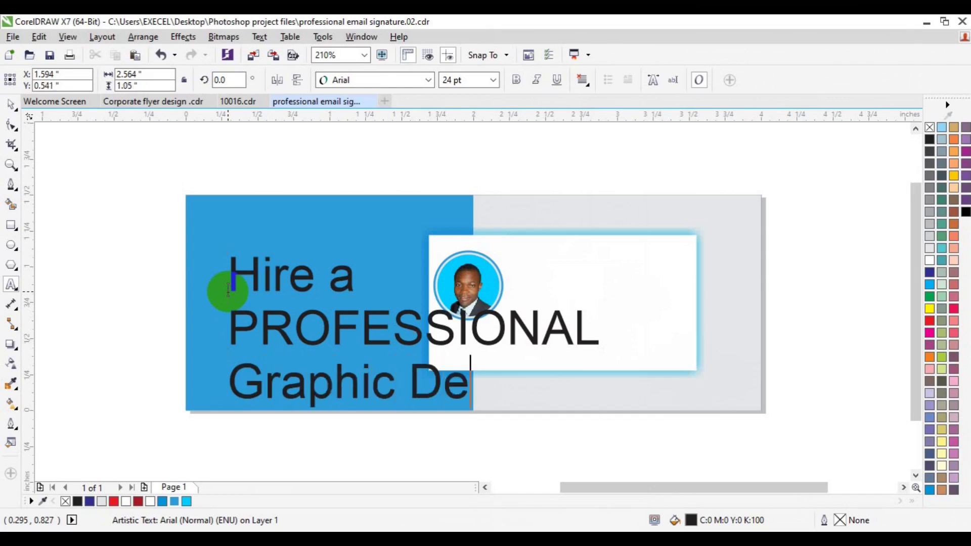
type("signer")
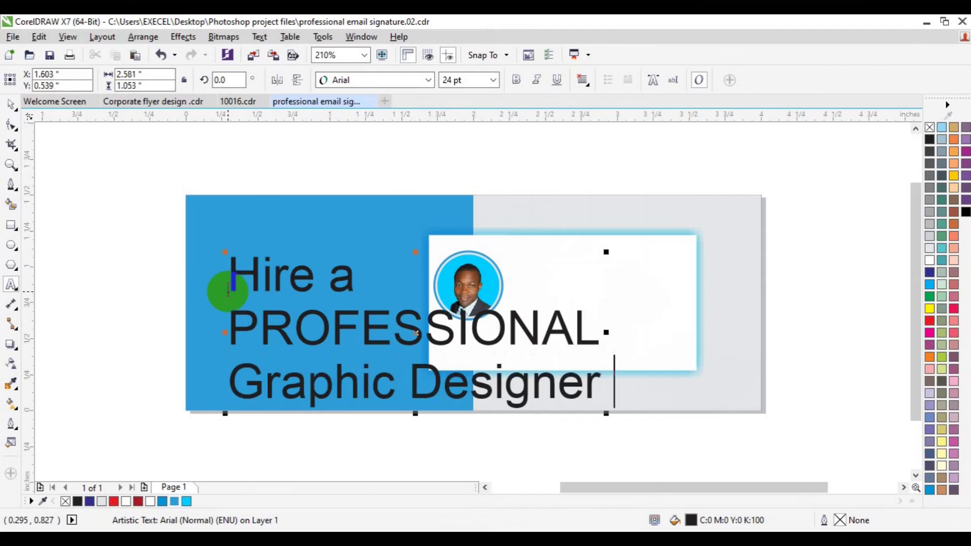
type(" Today")
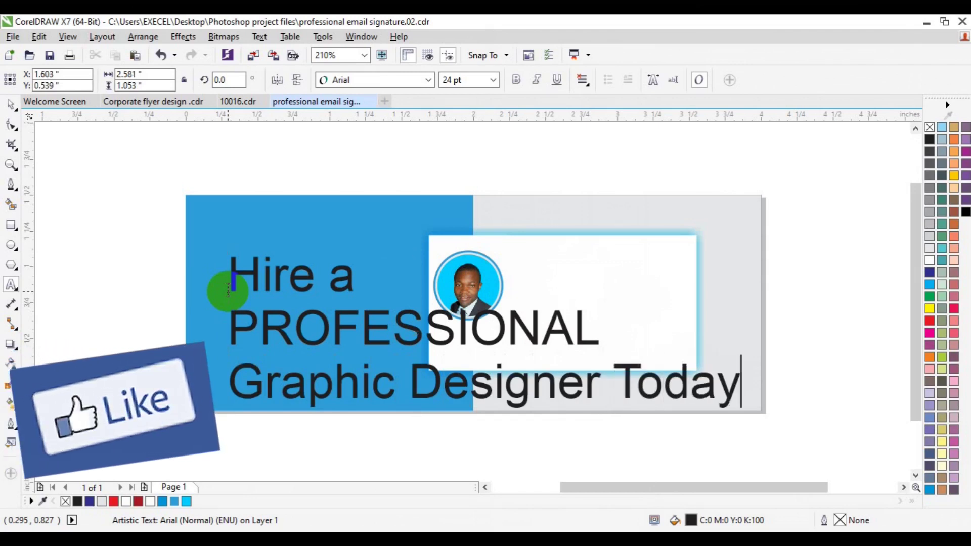
Toggle the case of the words Graphic Designer to read gRAPHIC dESIGNER.
left_click(313, 386)
left_click_drag(313, 387, 229, 388)
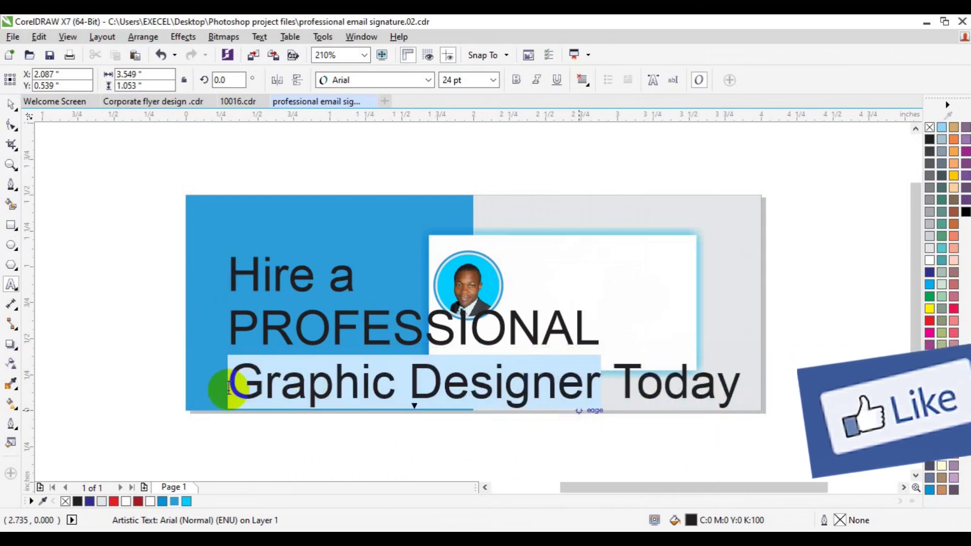
key("shift+F3")
key("Down")
key("Down")
key("Down")
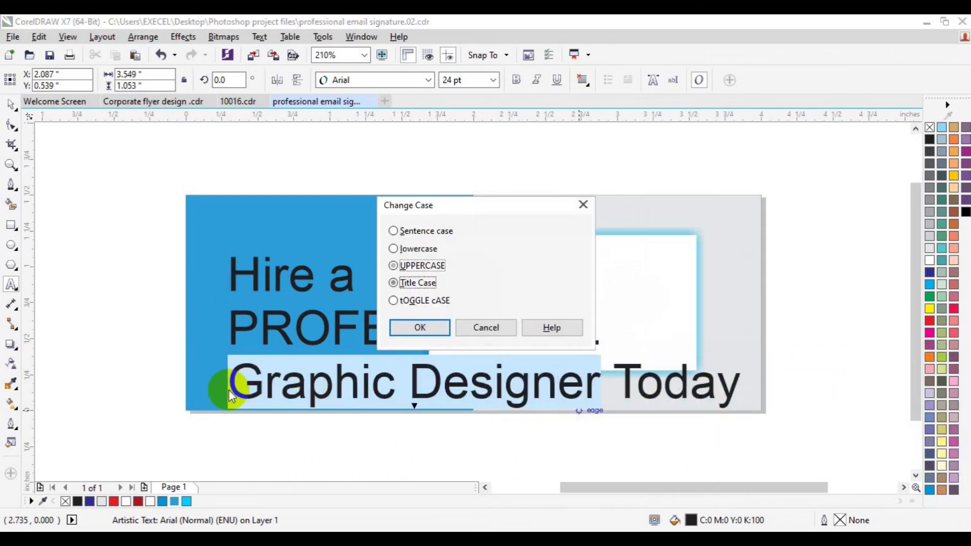
key("Return")
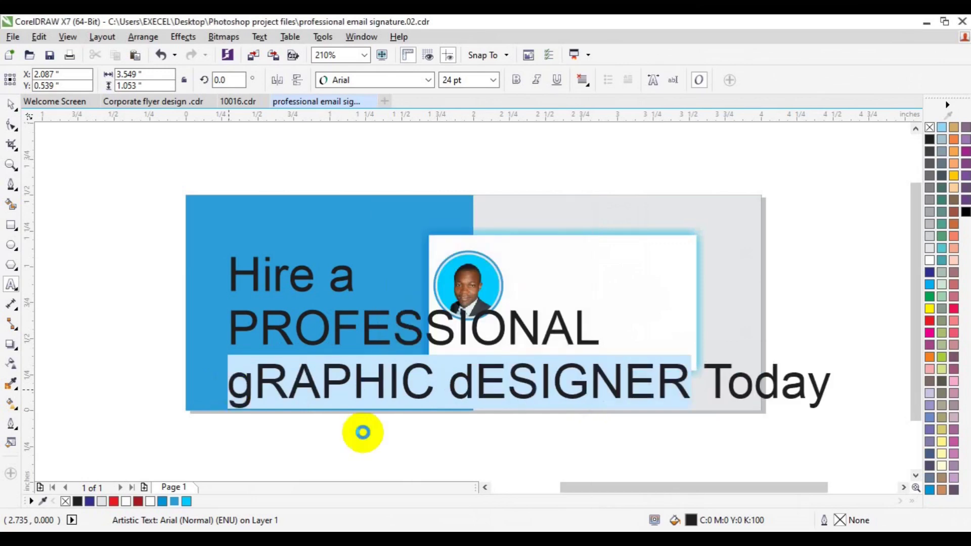
Set the whole headline in Lato Bold at 10 pt.
left_click(411, 328)
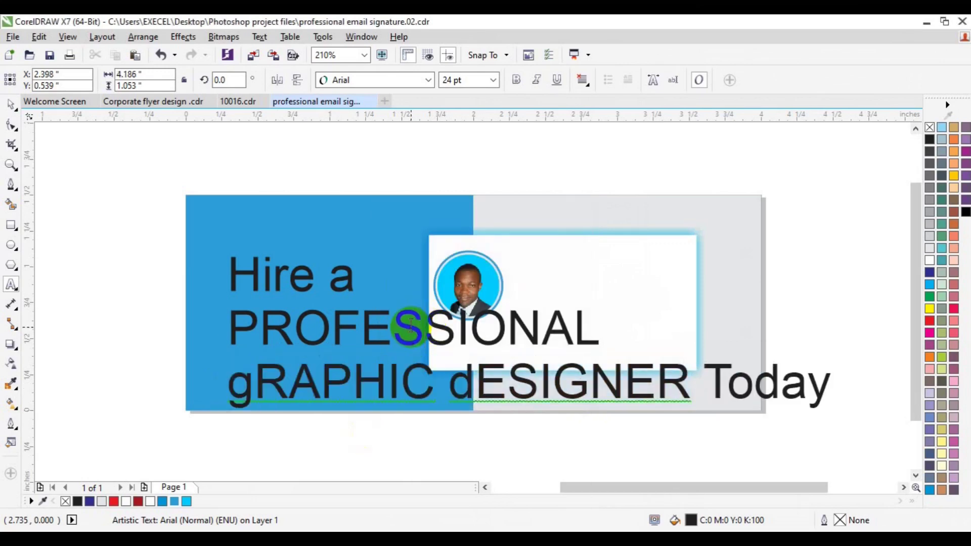
key("ctrl+a")
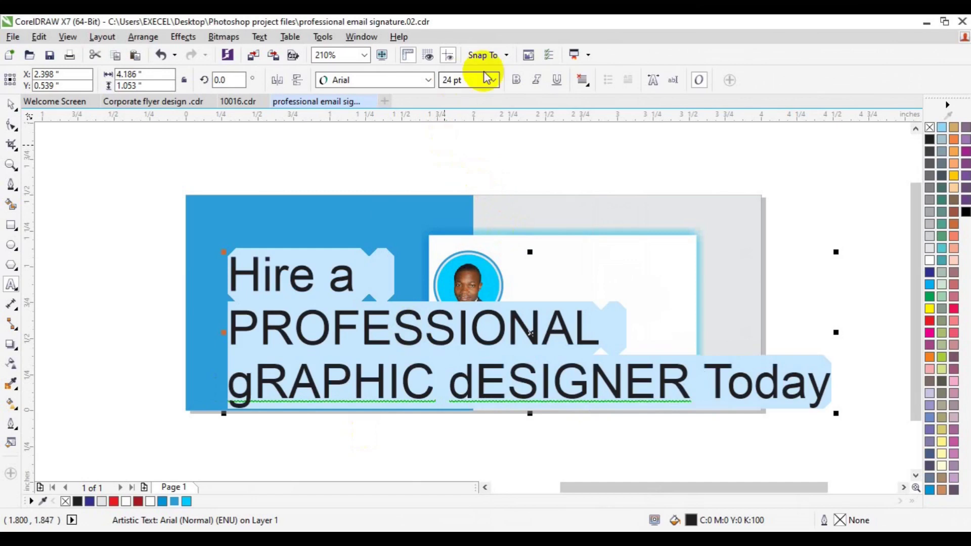
left_click(430, 80)
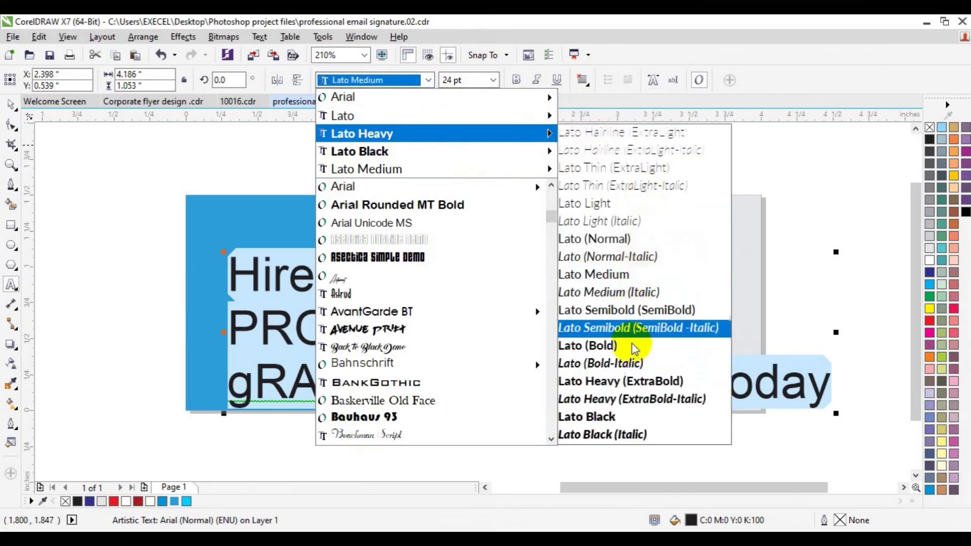
left_click(631, 348)
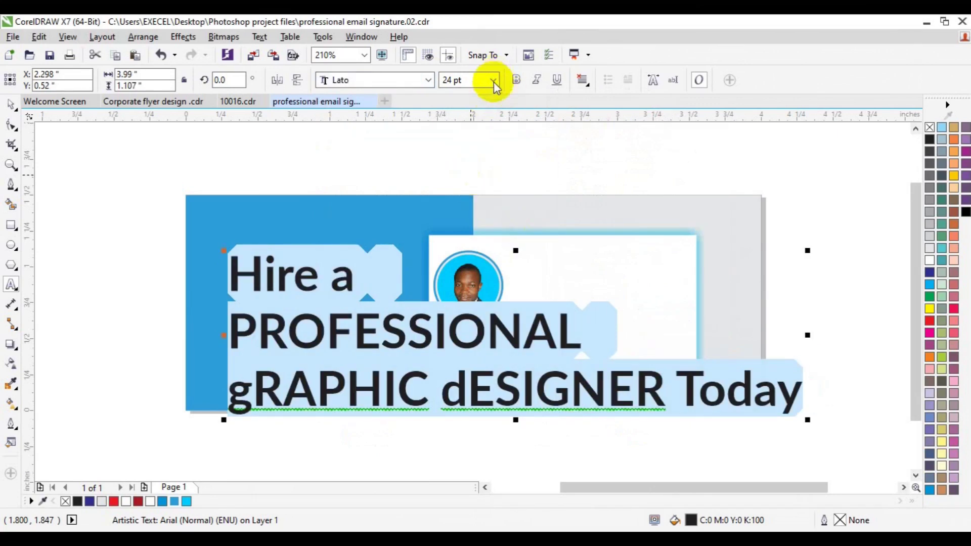
left_click(493, 81)
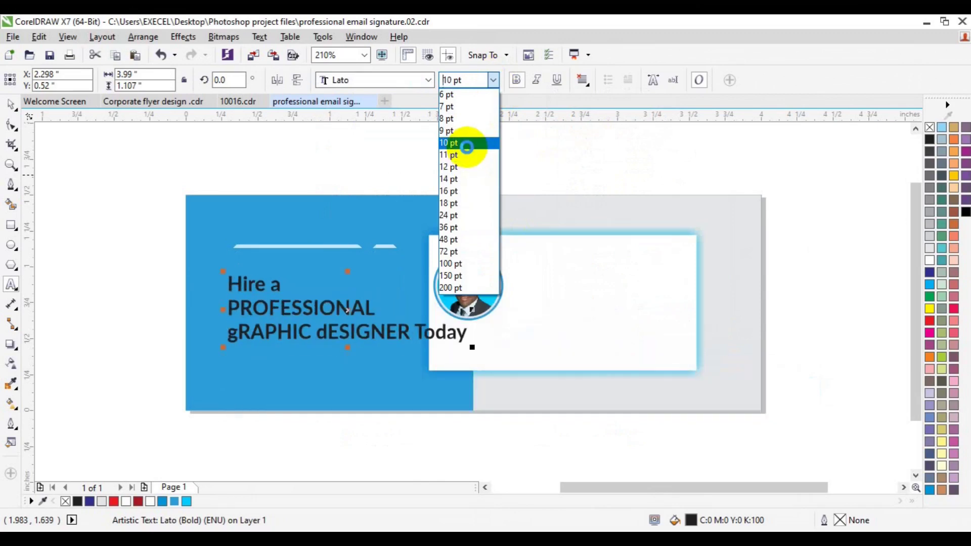
left_click(466, 144)
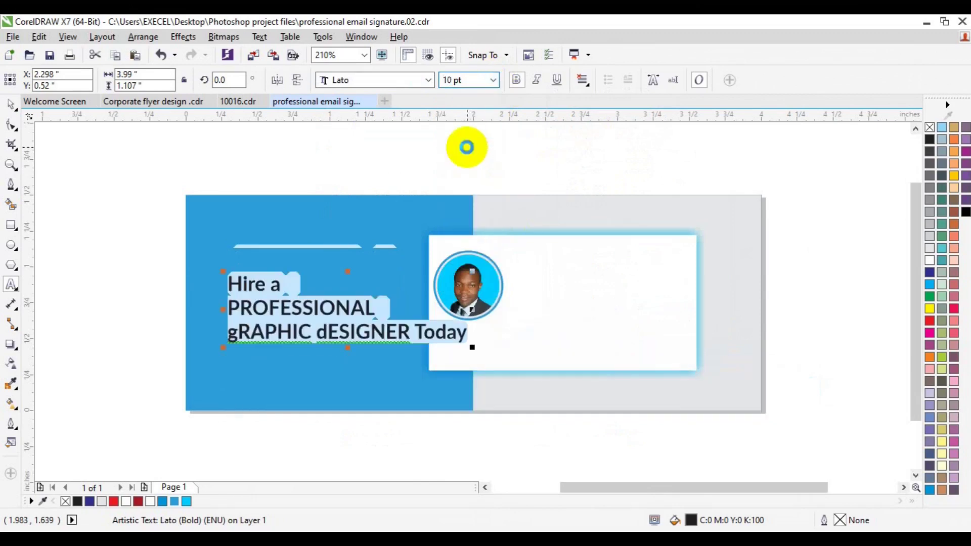
Break 'Today' onto its own fourth line and select all the headline text.
left_click(419, 332)
key("Return")
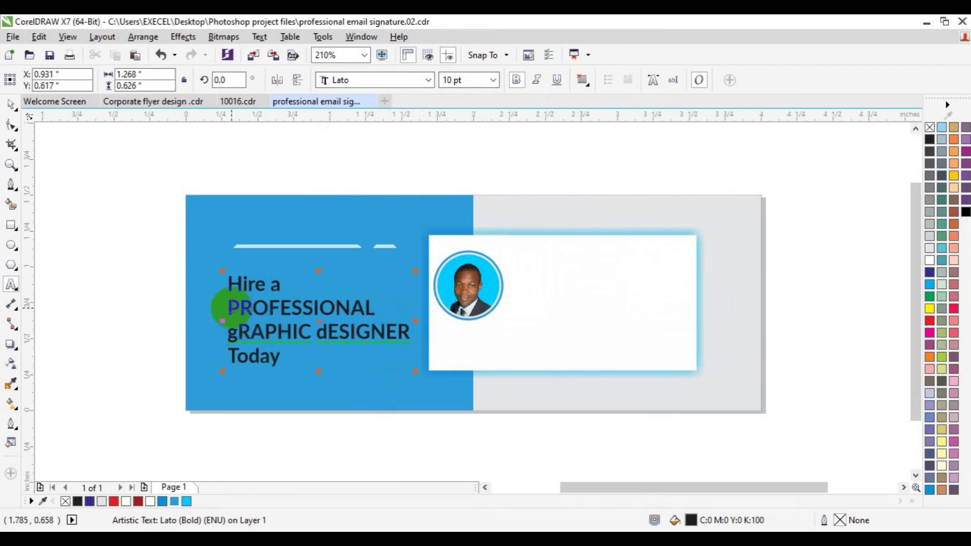
key("ctrl+a")
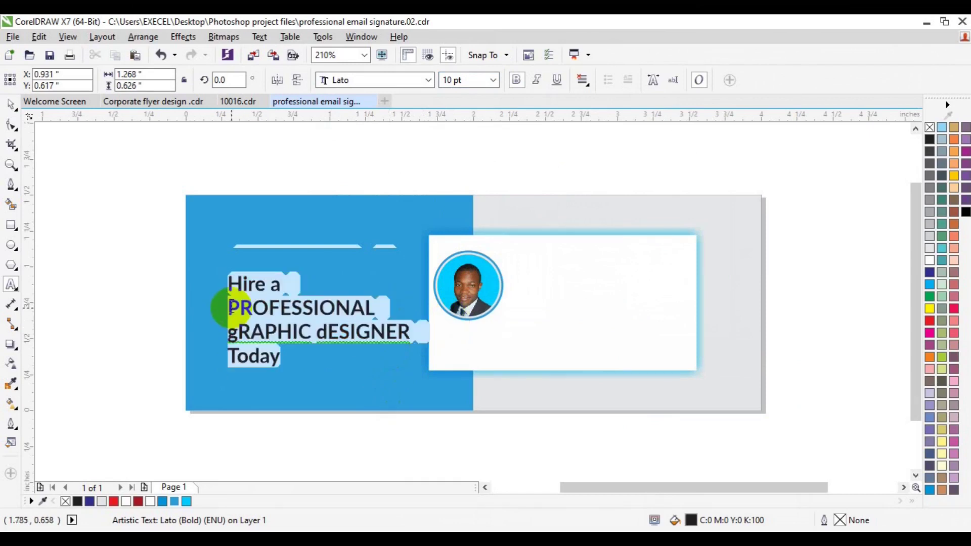
Make the headline white and centre it on the blue background.
left_click(930, 260)
left_click(12, 106)
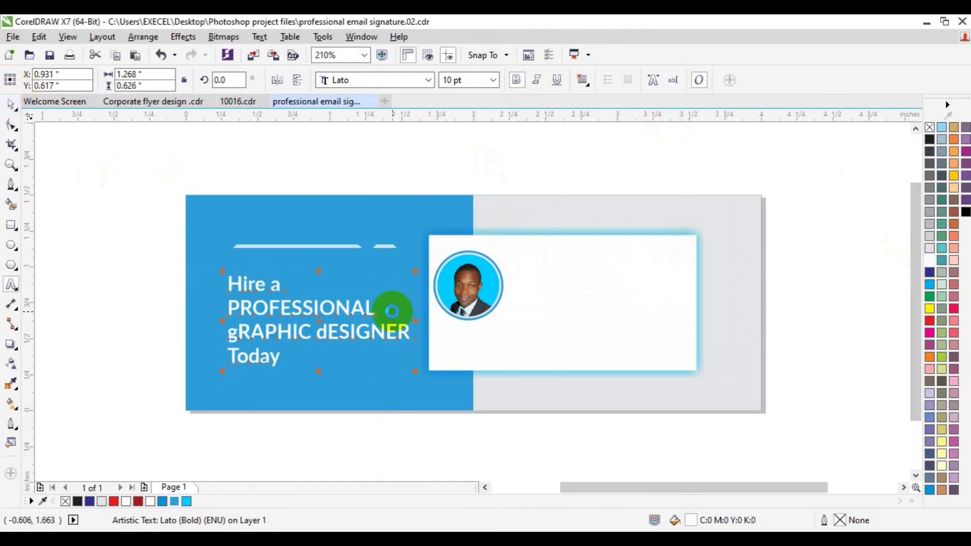
left_click(311, 259, "shift")
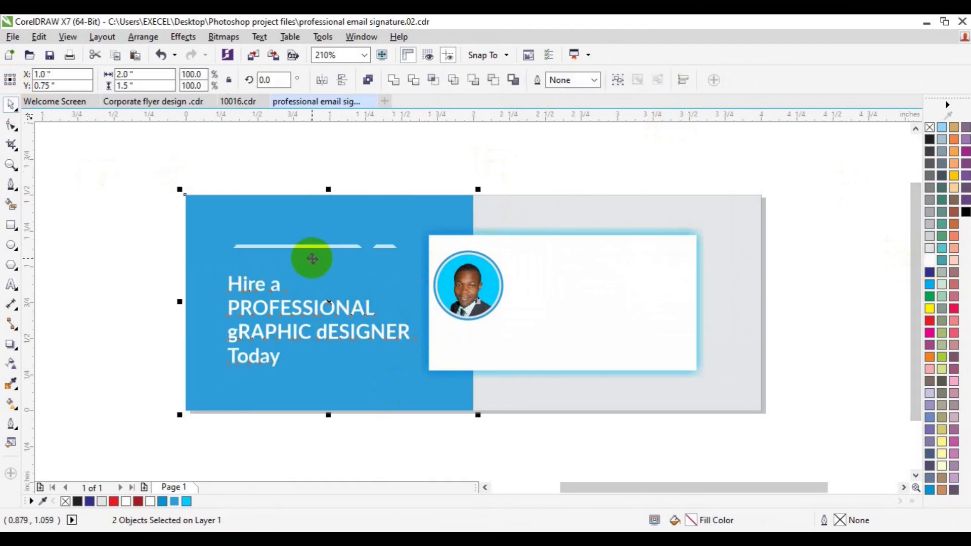
key("c")
key("e")
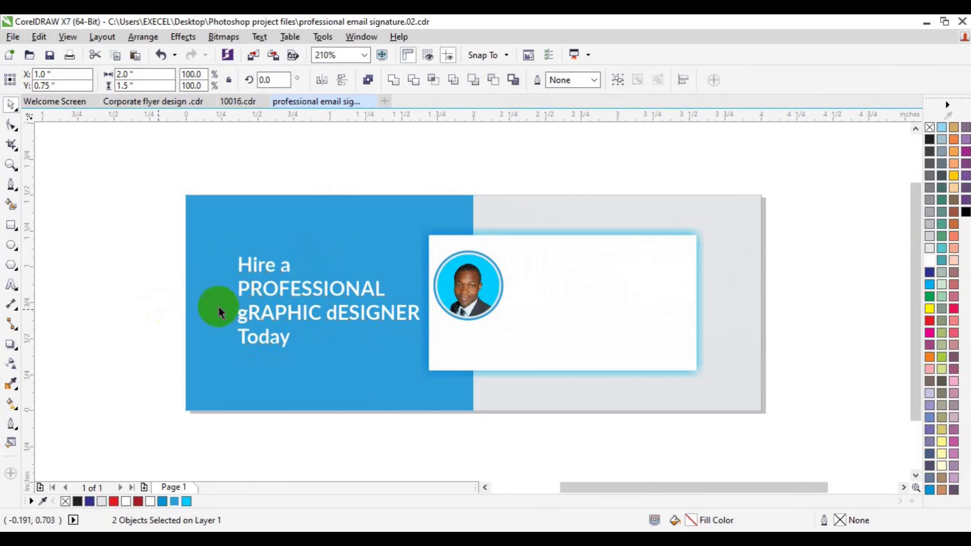
key("Escape")
Resize the headline to 9 pt.
left_click(265, 317)
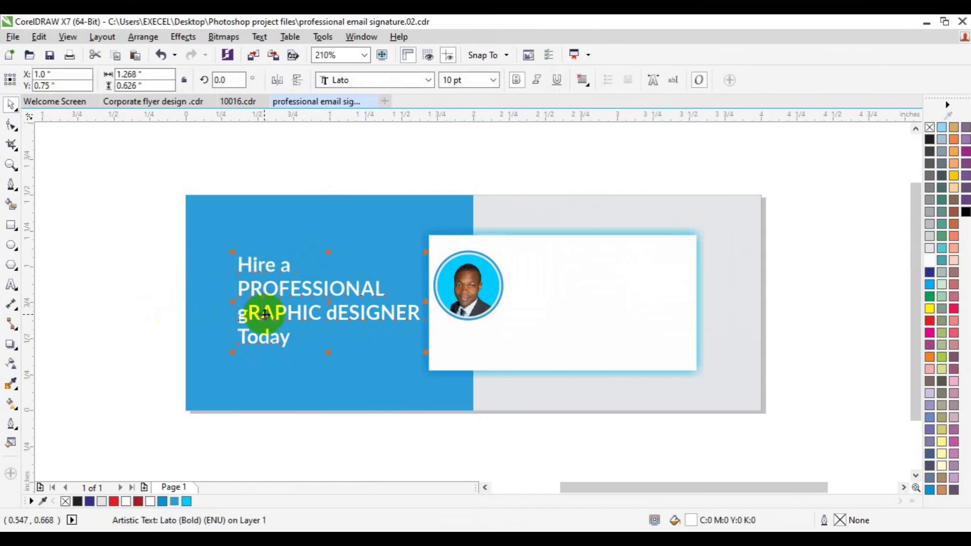
left_click(498, 83)
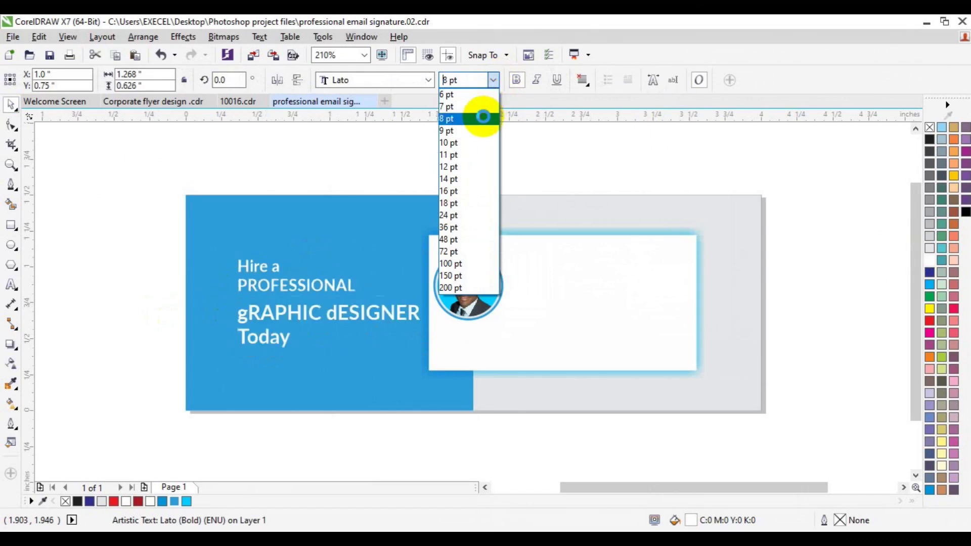
left_click(483, 117)
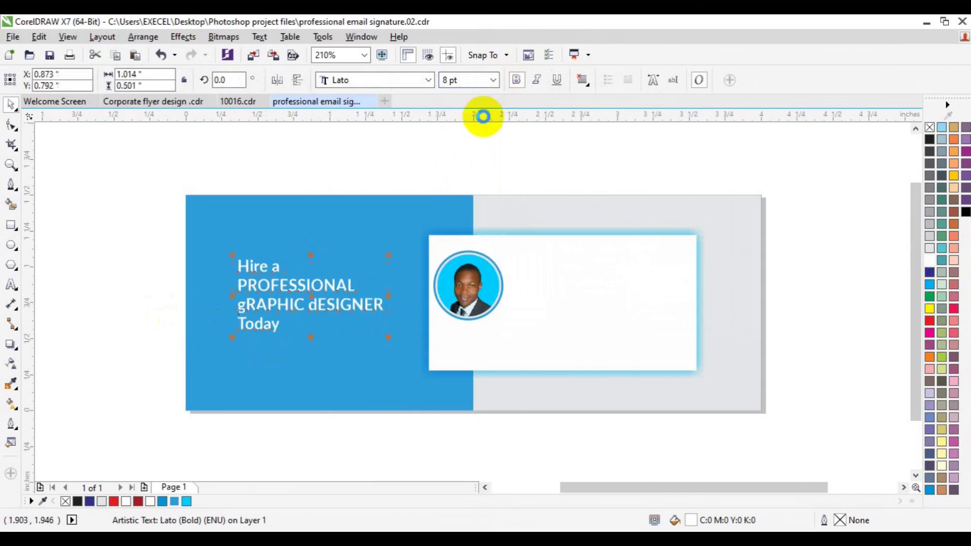
left_click(495, 81)
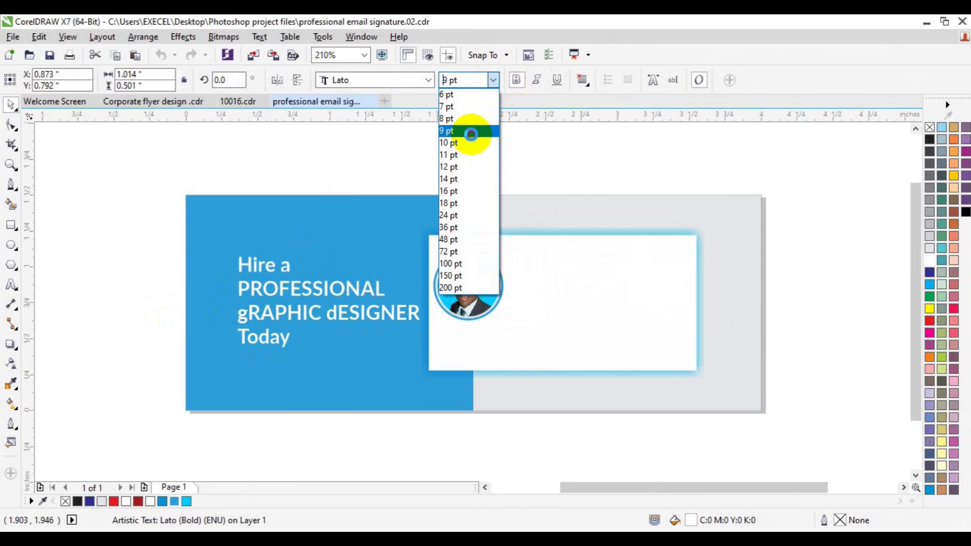
left_click(471, 134)
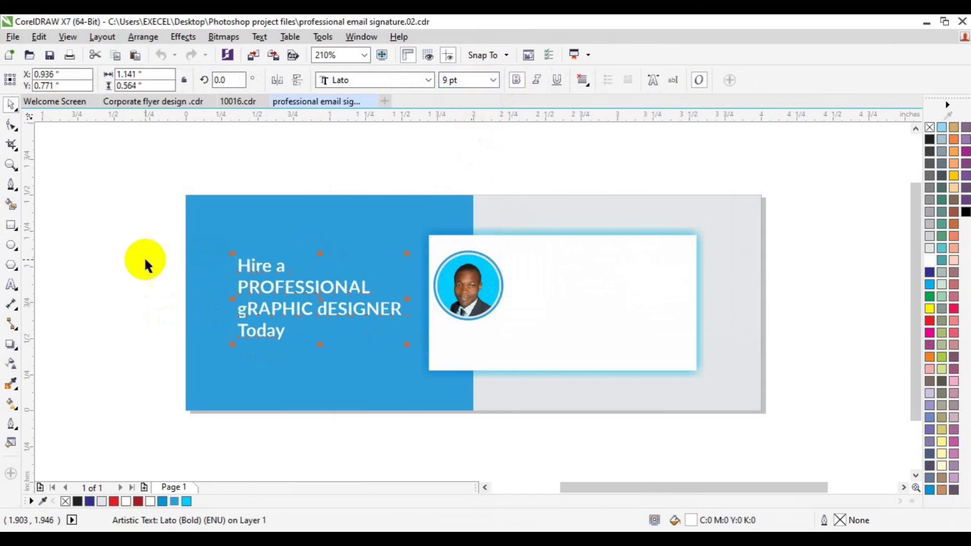
Set the first line 'Hire a' in Lato Light.
left_click(11, 289)
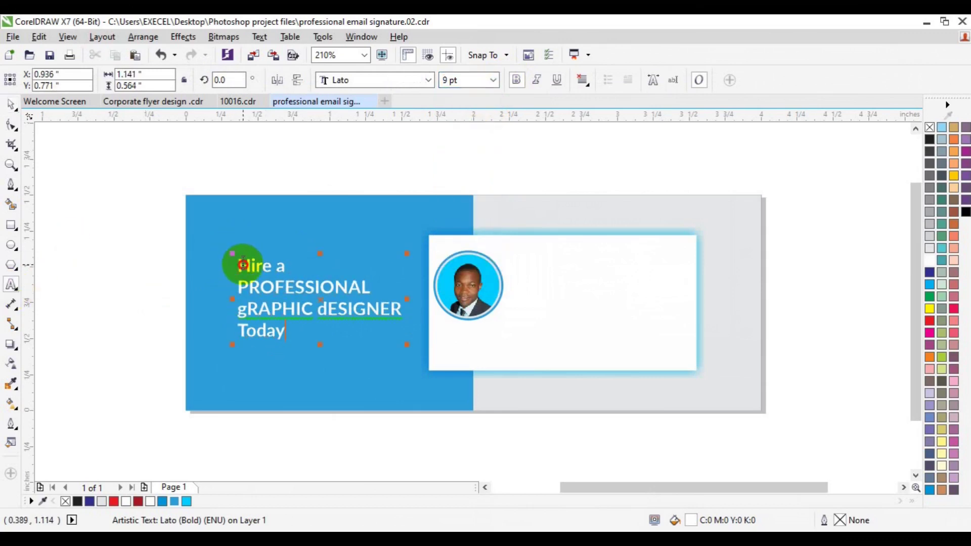
triple_click(244, 263)
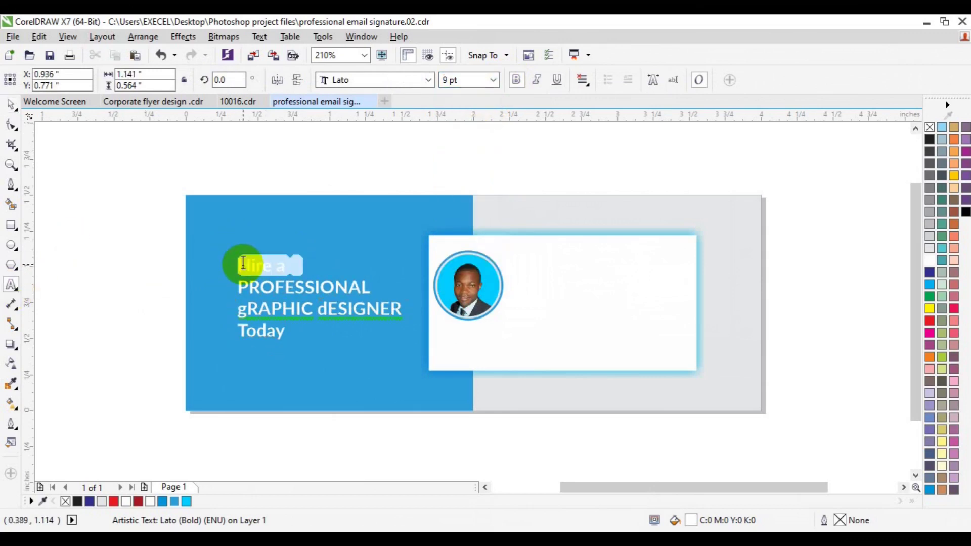
left_click(429, 81)
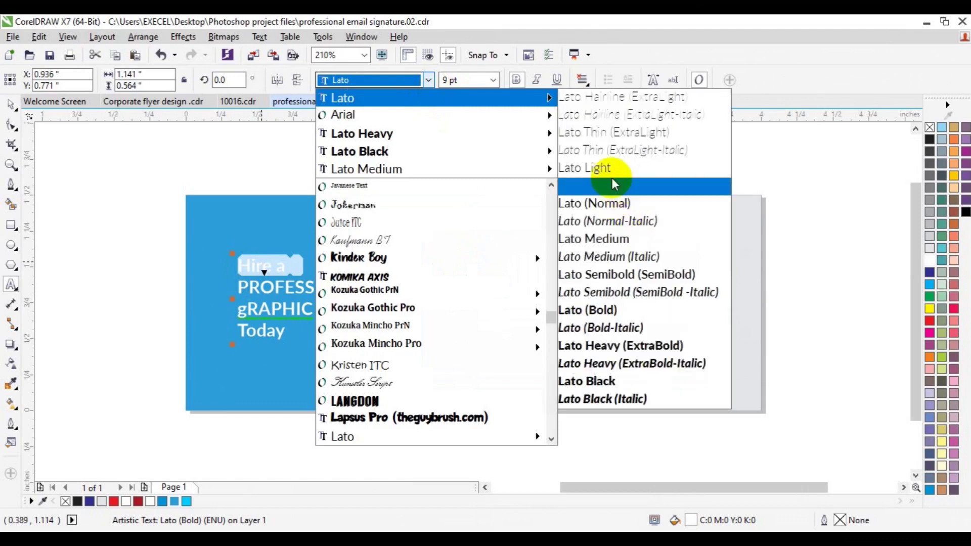
left_click(611, 172)
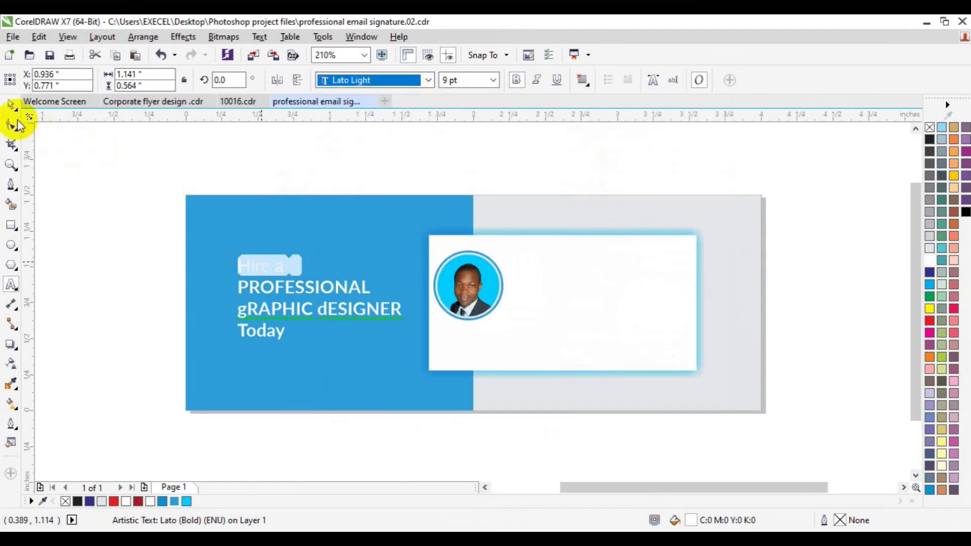
left_click(10, 104)
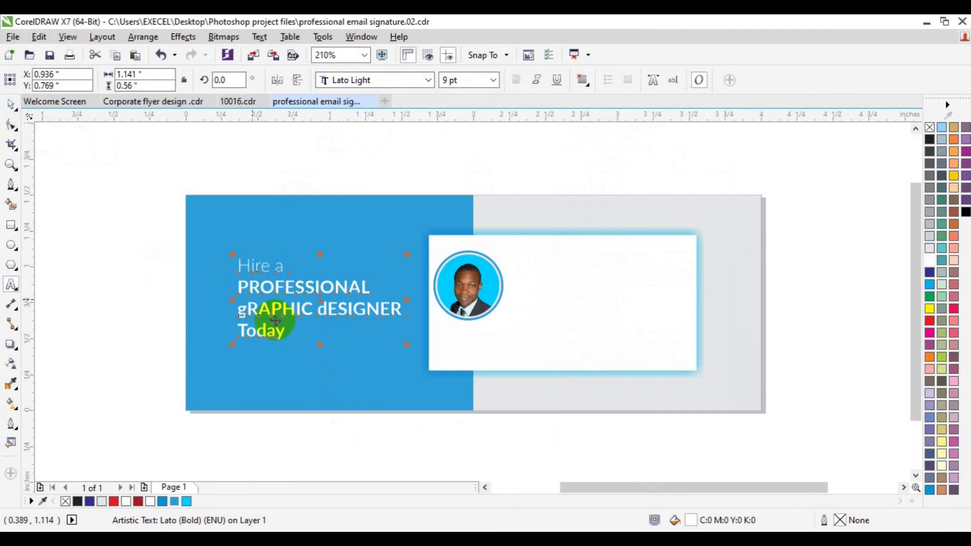
Position the headline toward the panel's left side, vertically centred on the blue panel.
left_click(272, 347)
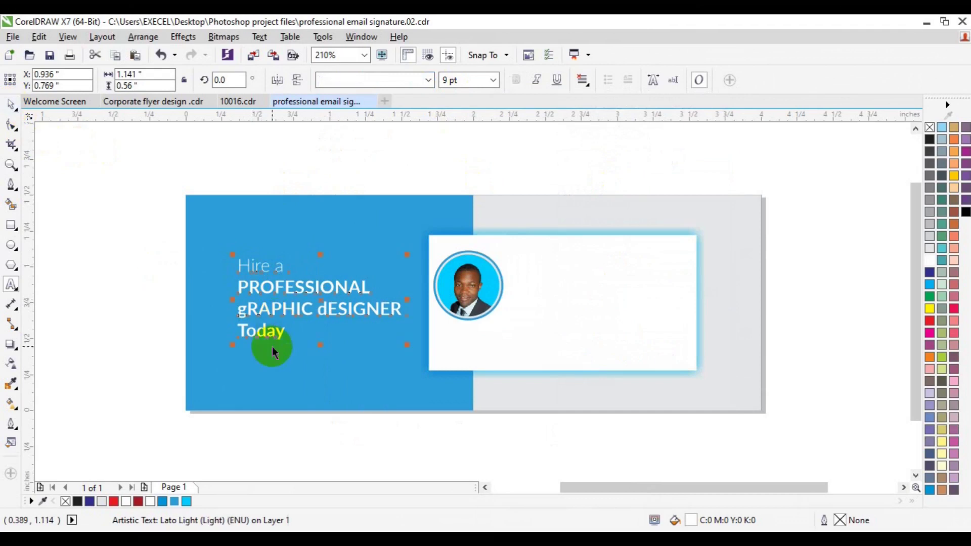
left_click(286, 377, "shift")
key("c")
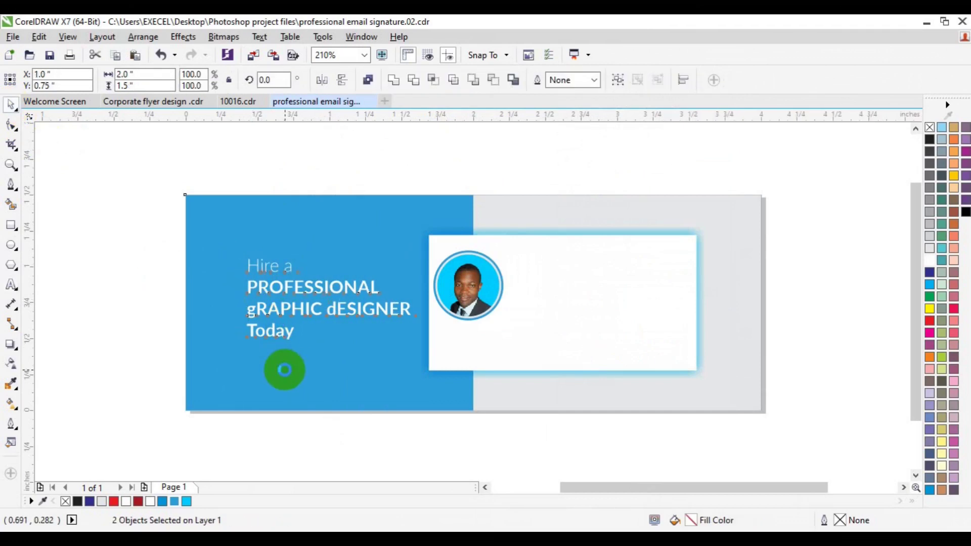
key("e")
left_click(156, 343)
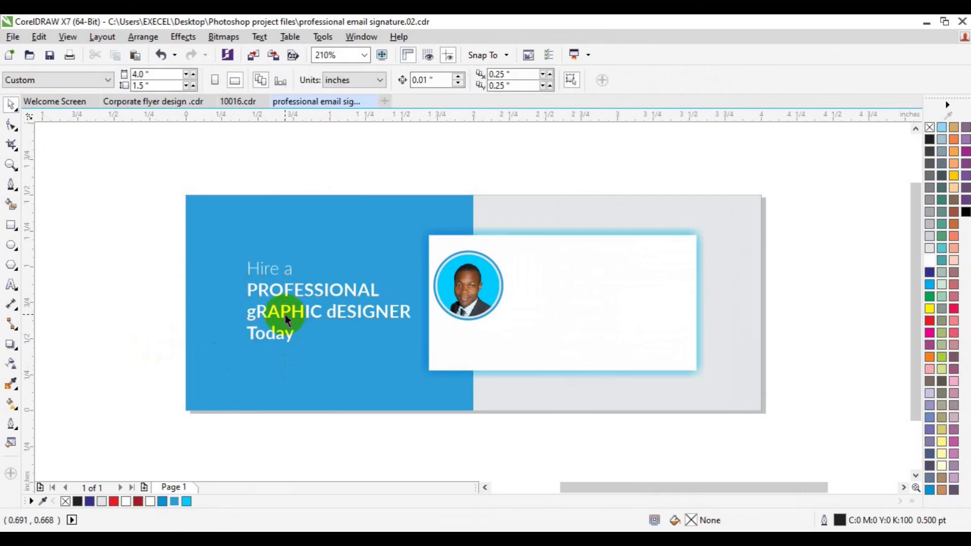
left_click(284, 315)
left_click_drag(285, 314, 253, 310)
left_click(258, 366, "shift")
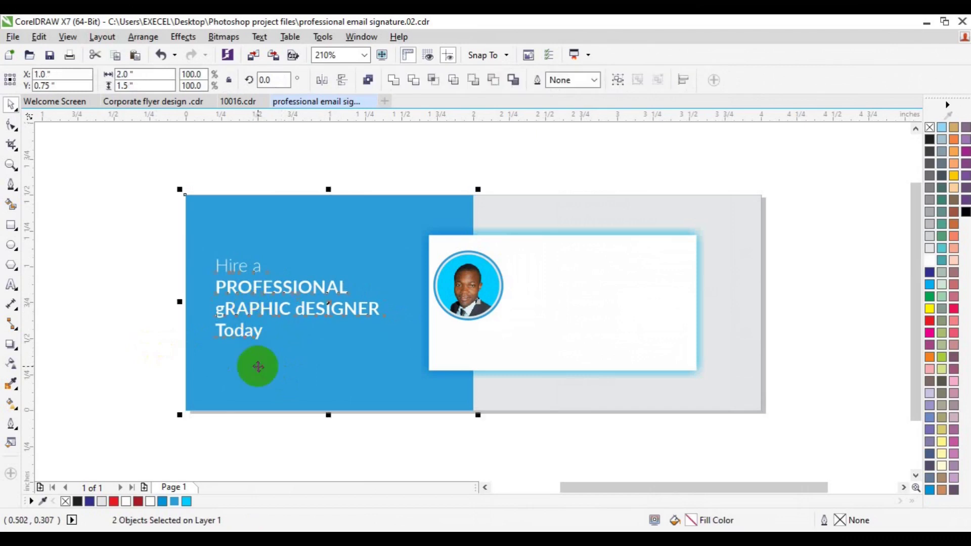
key("e")
left_click(117, 344)
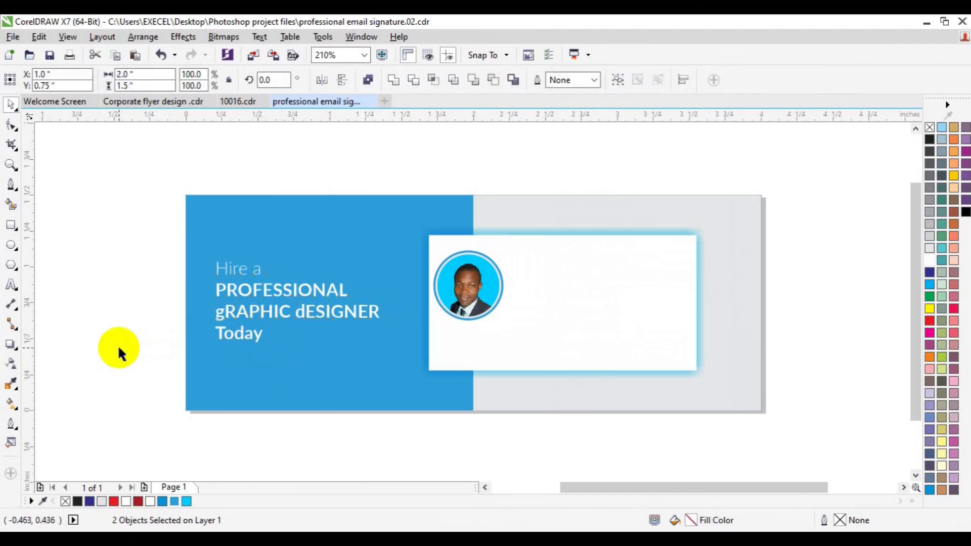
left_click(11, 225)
Draw a thin rectangle below the headline with a Sky Blue outline.
left_click_drag(224, 369, 340, 396)
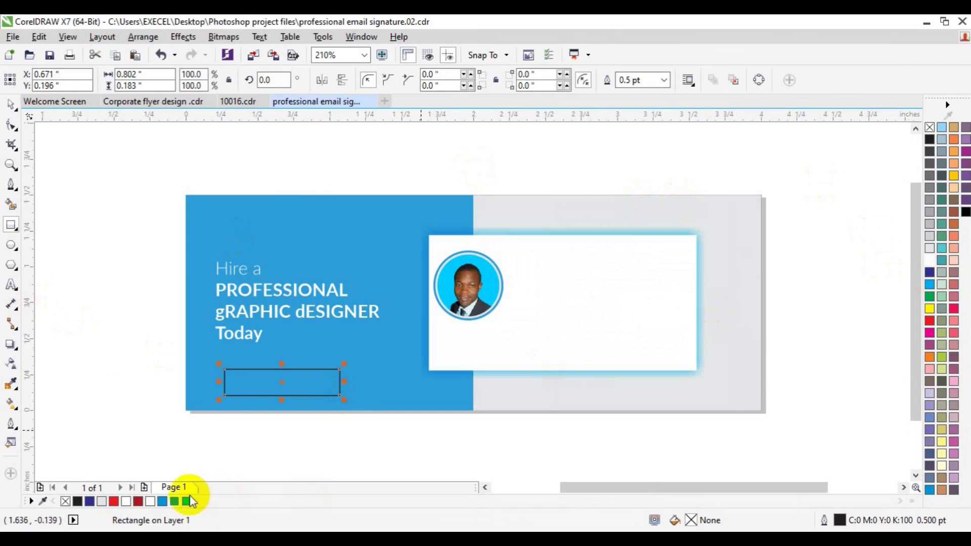
right_click(187, 500)
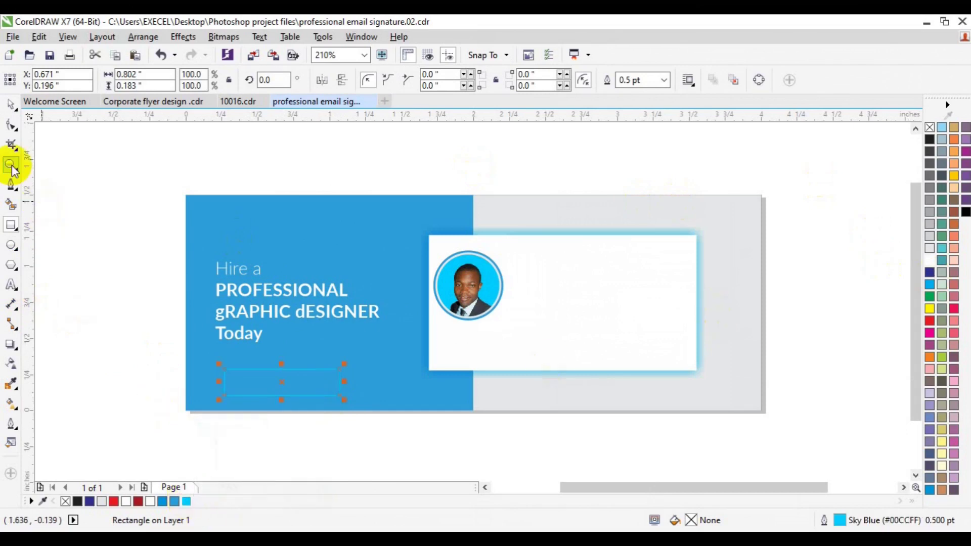
left_click(12, 283)
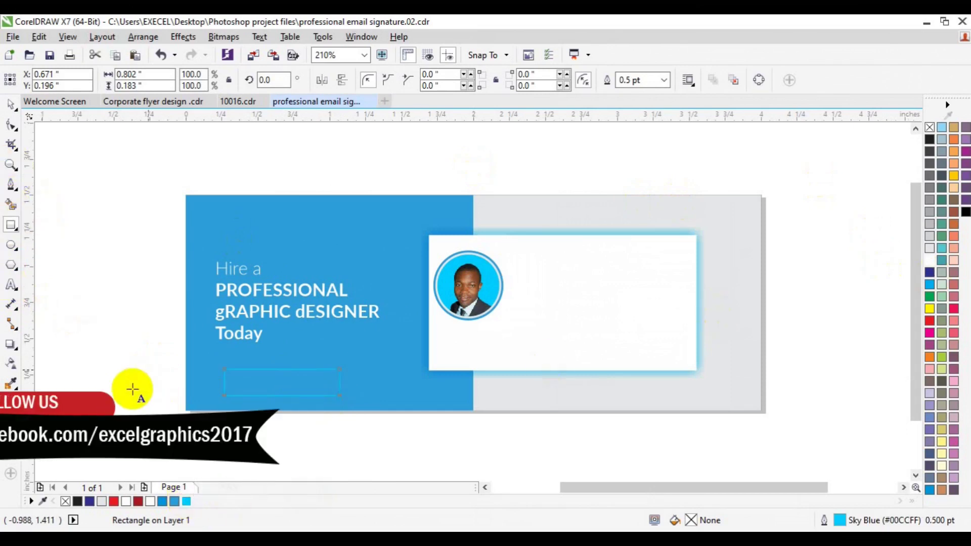
left_click(132, 388)
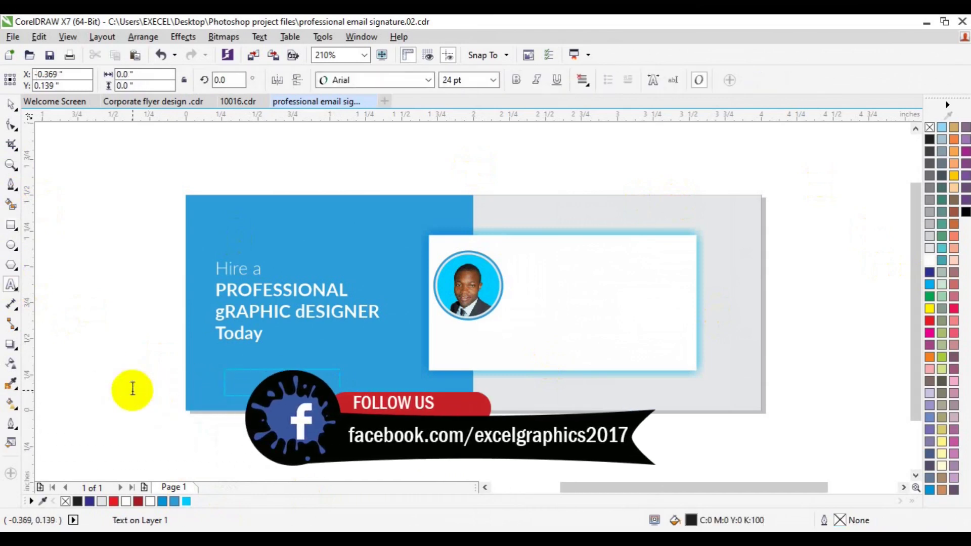
Type 'CONTACT US' in Lato Medium at 8 pt.
type("CONTACT US")
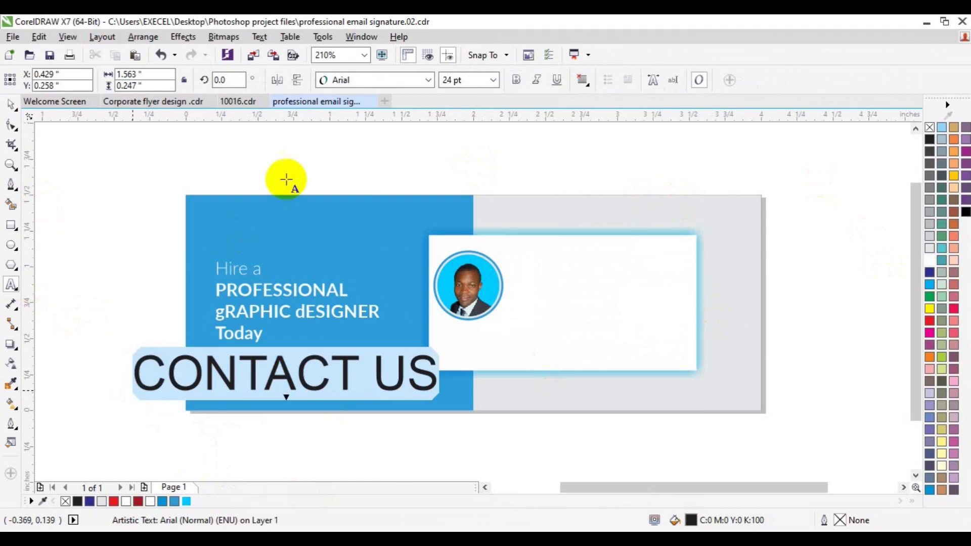
left_click(428, 80)
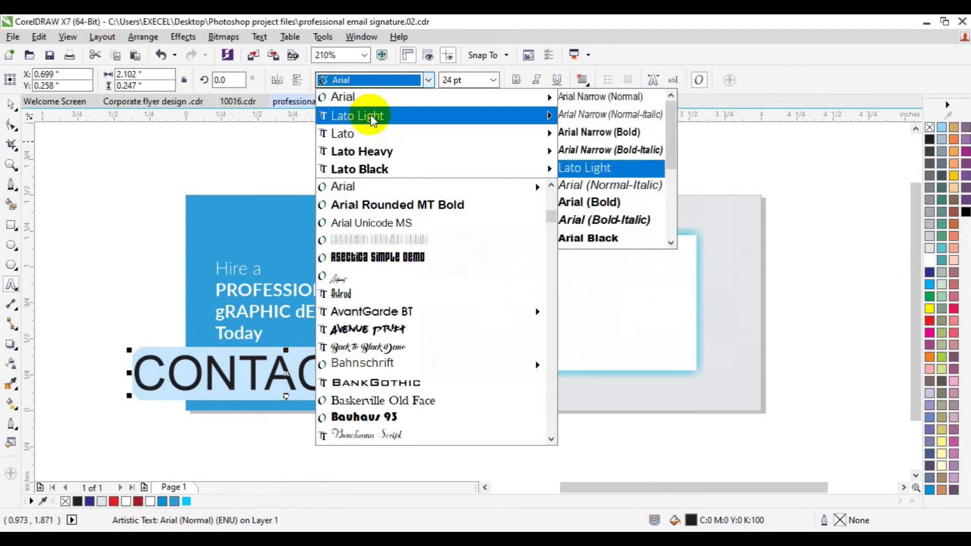
mouse_move(371, 117)
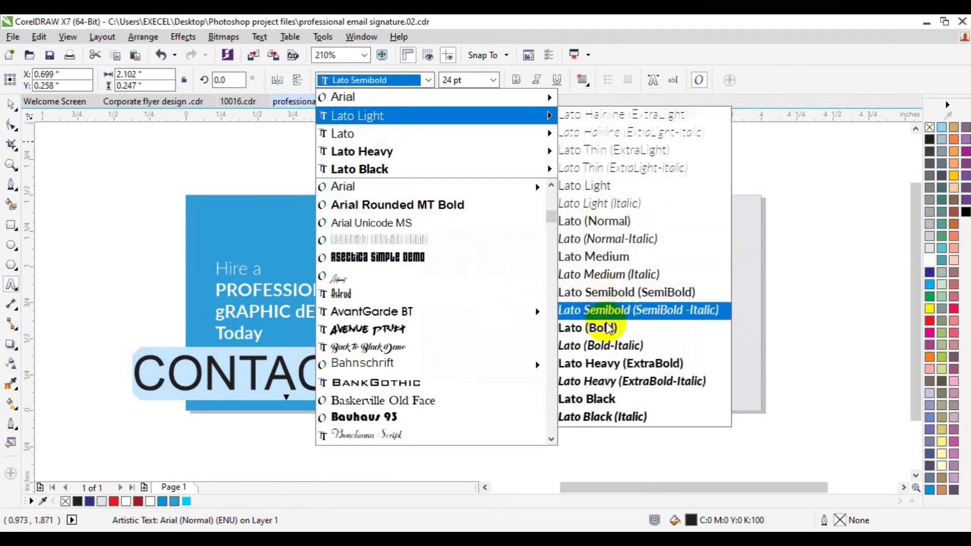
left_click(599, 263)
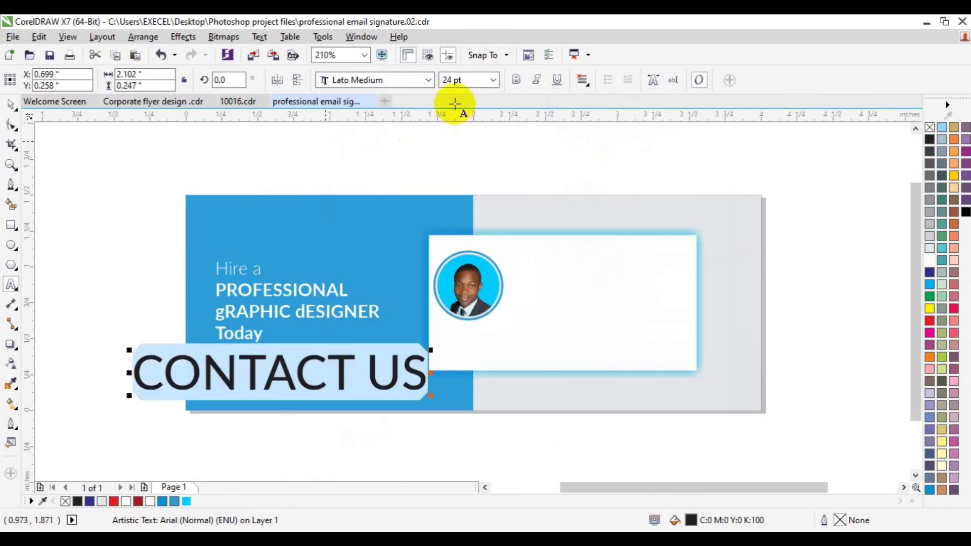
left_click(493, 80)
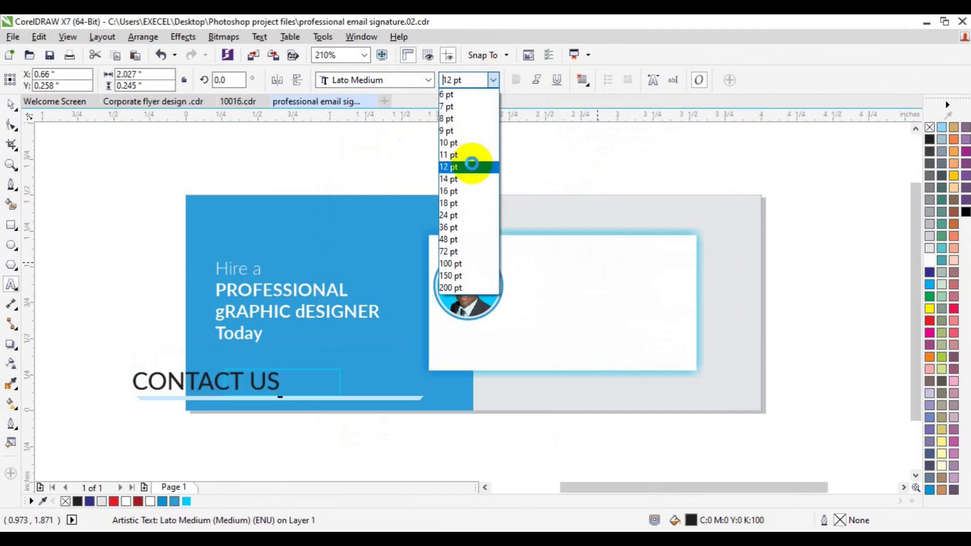
left_click(469, 167)
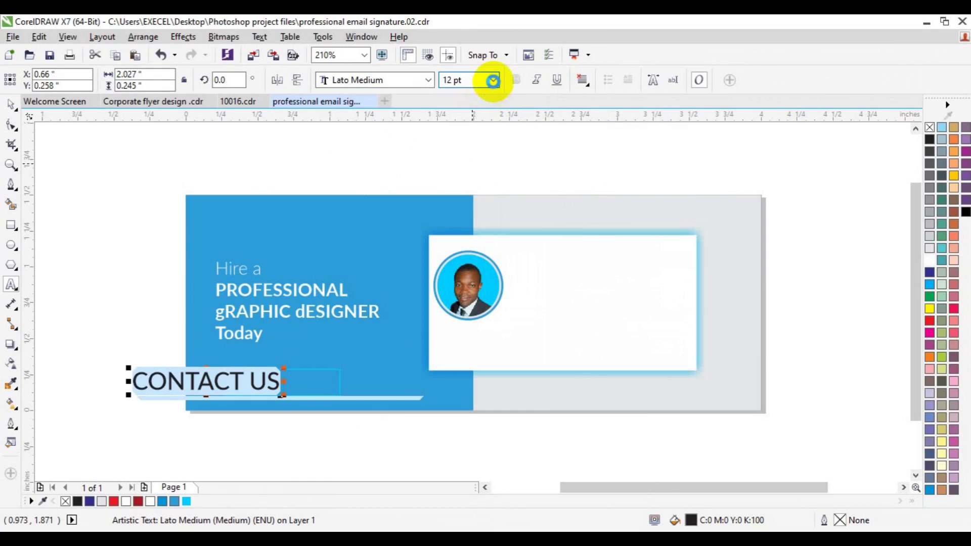
left_click(493, 80)
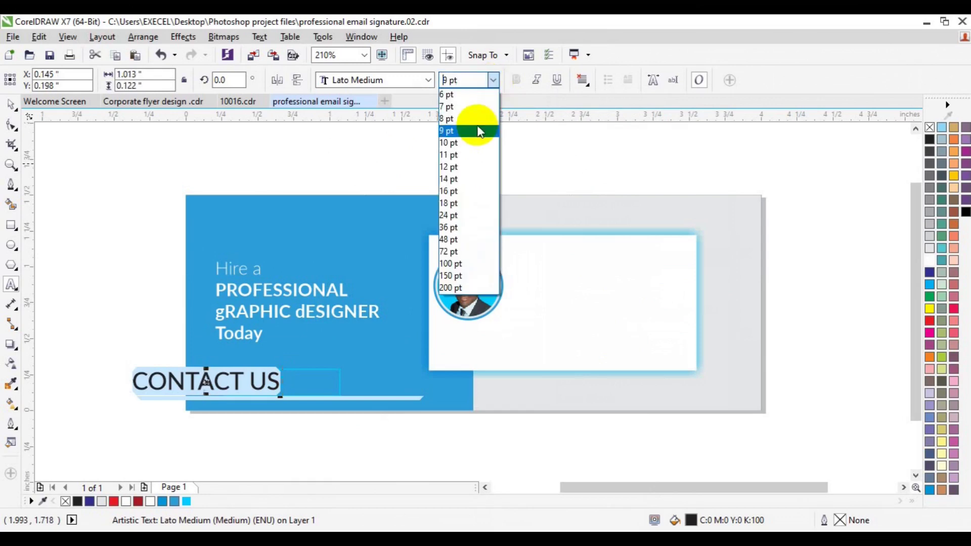
left_click(478, 118)
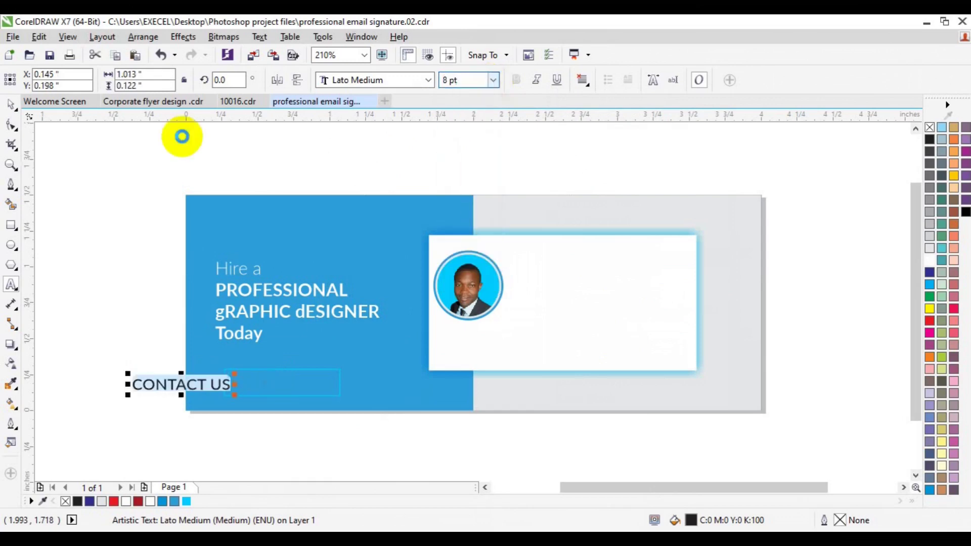
Move the CONTACT US text into the button box and colour it black.
left_click(10, 105)
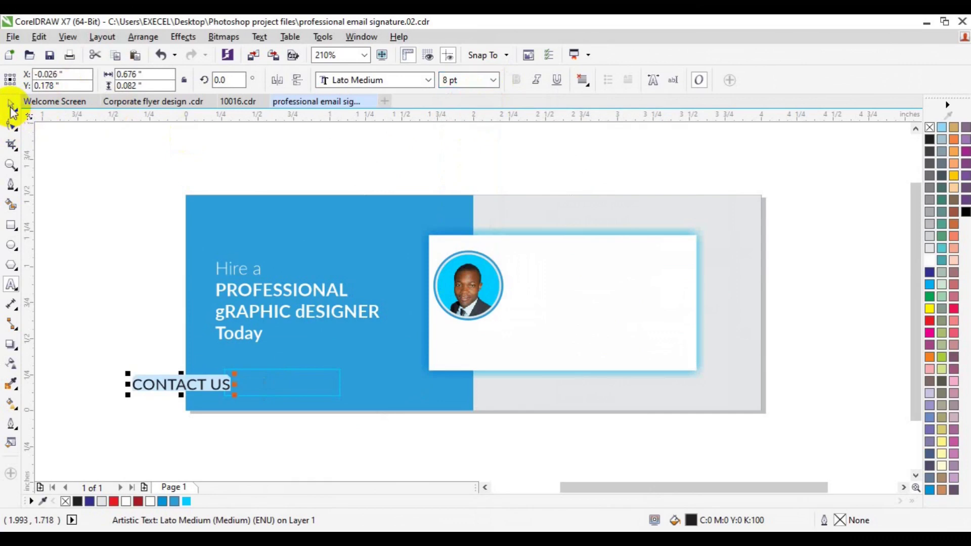
left_click(150, 501)
left_click_drag(180, 388, 278, 384)
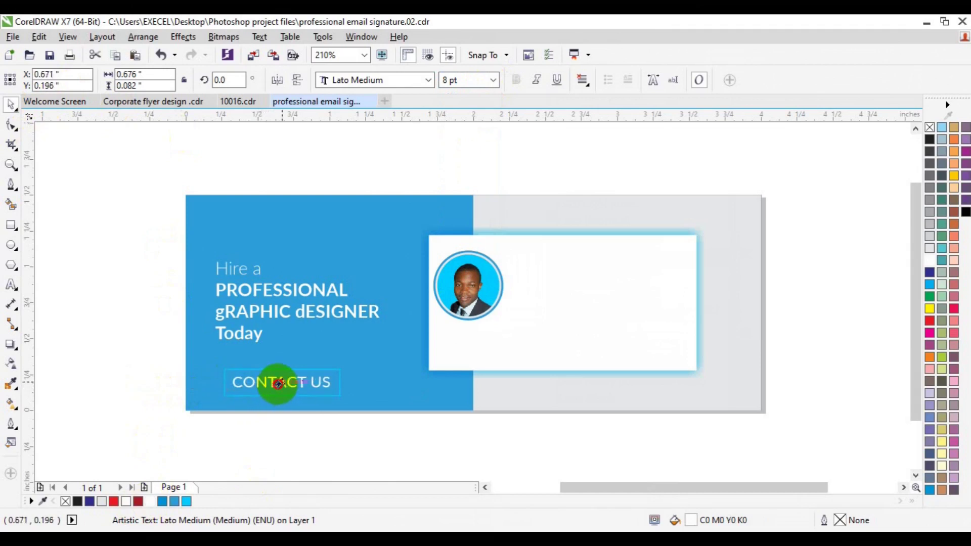
left_click(77, 501)
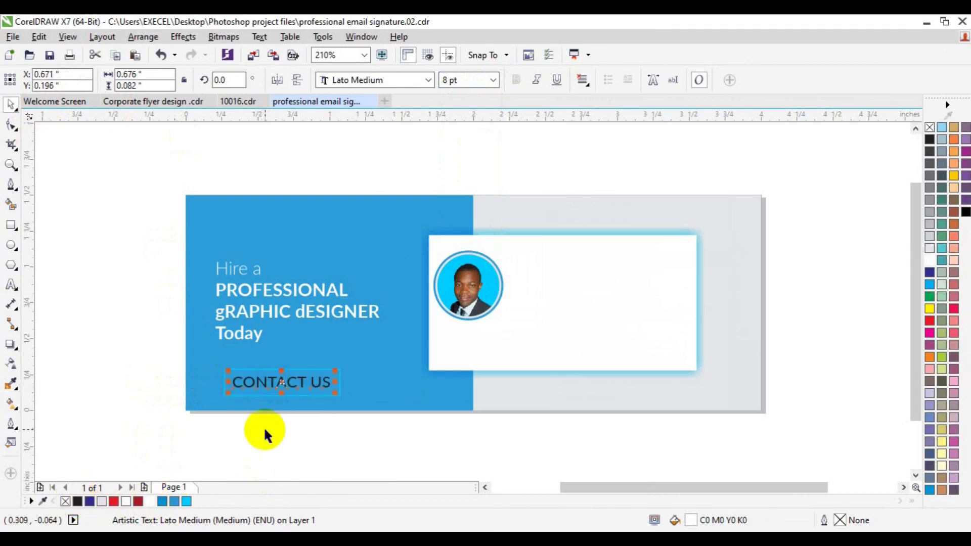
left_click(315, 394, "shift")
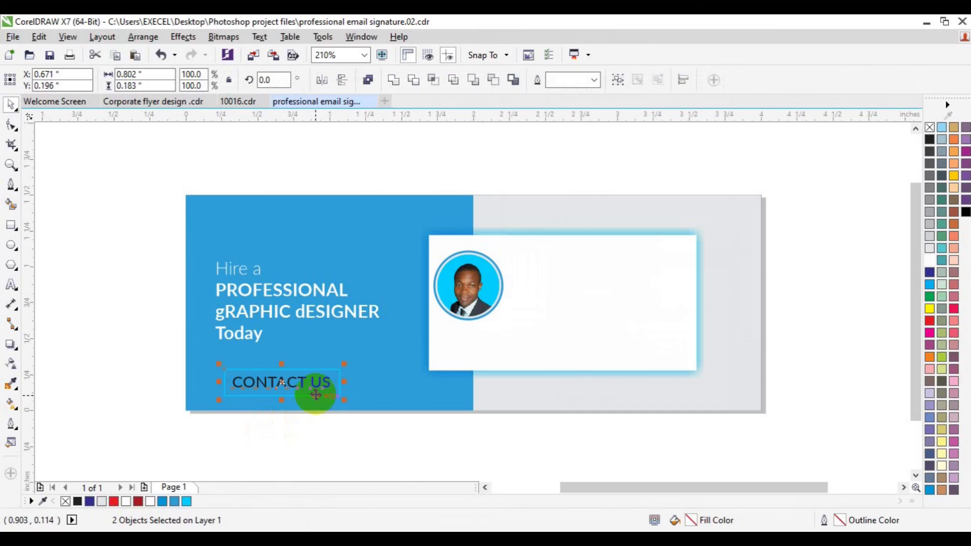
left_click(328, 420)
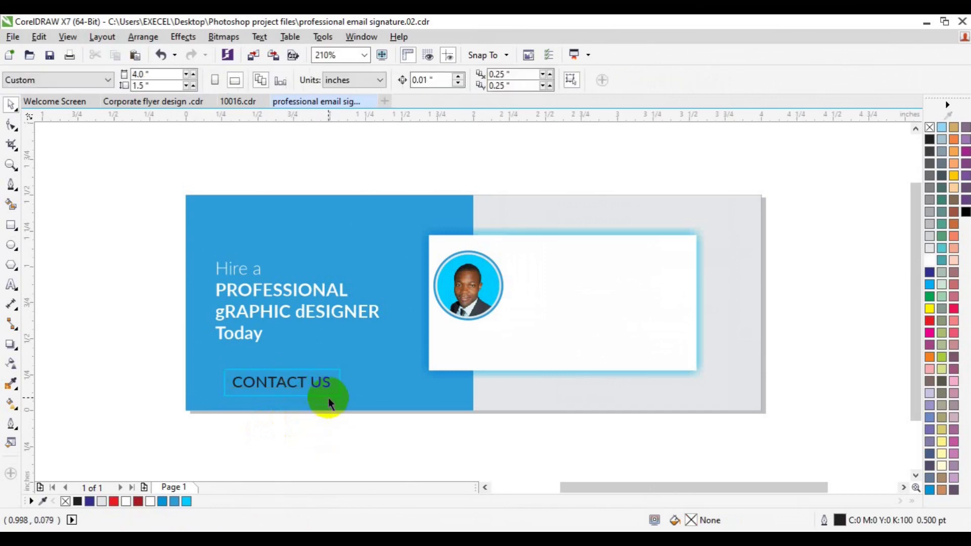
left_click(328, 396)
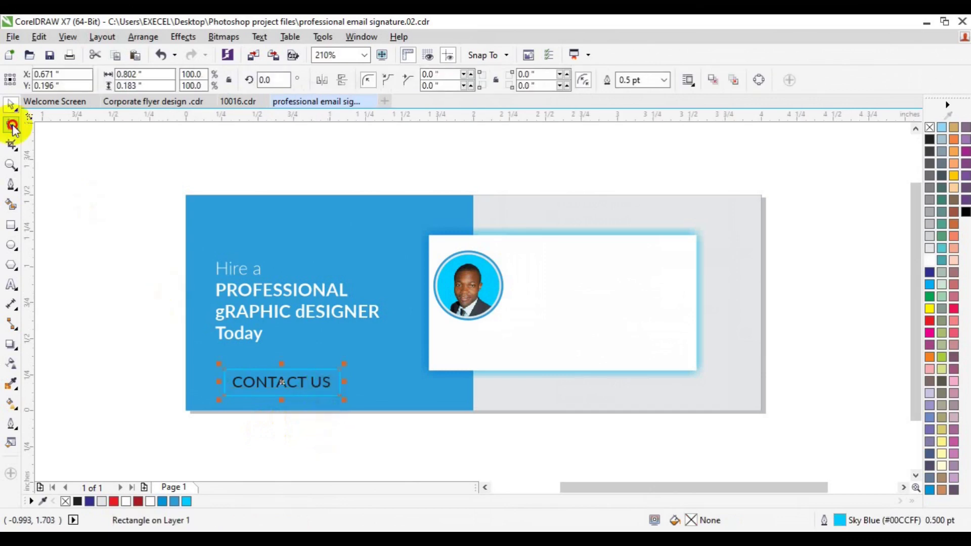
Round the CONTACT US button's corners to about 0.092 inch.
key("space")
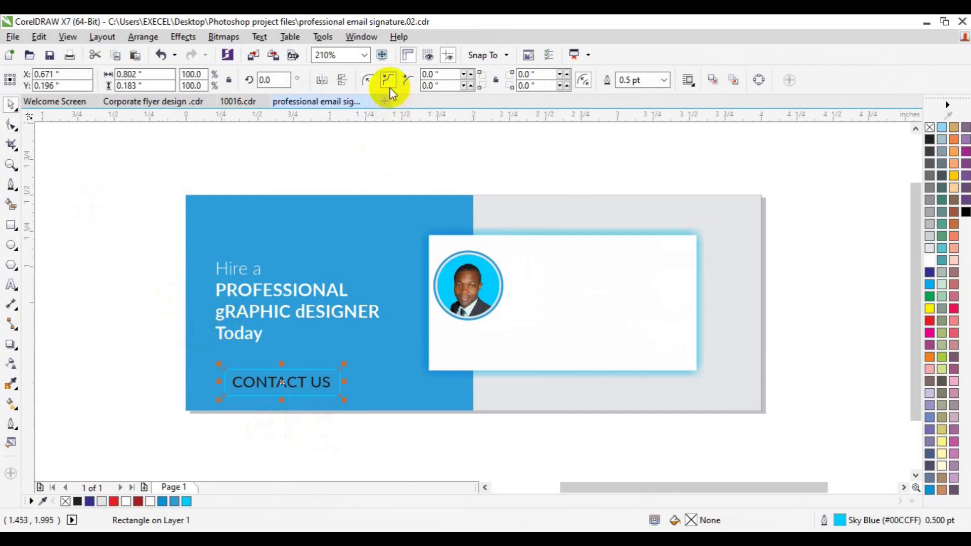
left_click(470, 74)
left_click(469, 73)
left_click(470, 74)
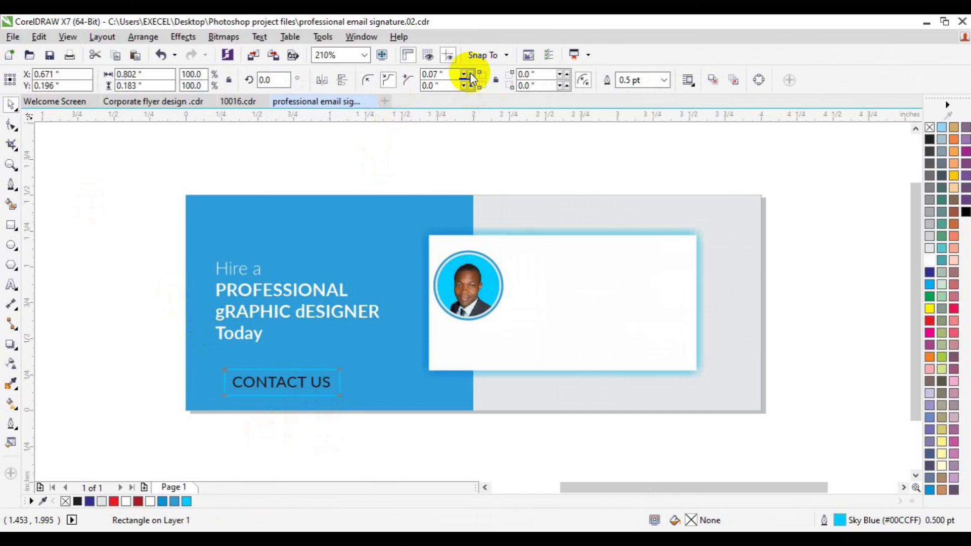
left_click(470, 74)
left_click(470, 74)
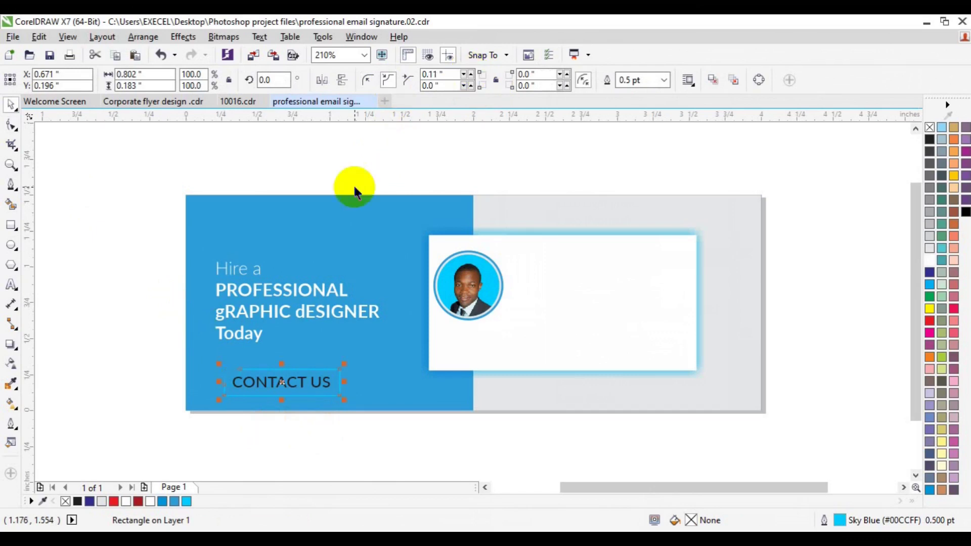
key("ctrl+z")
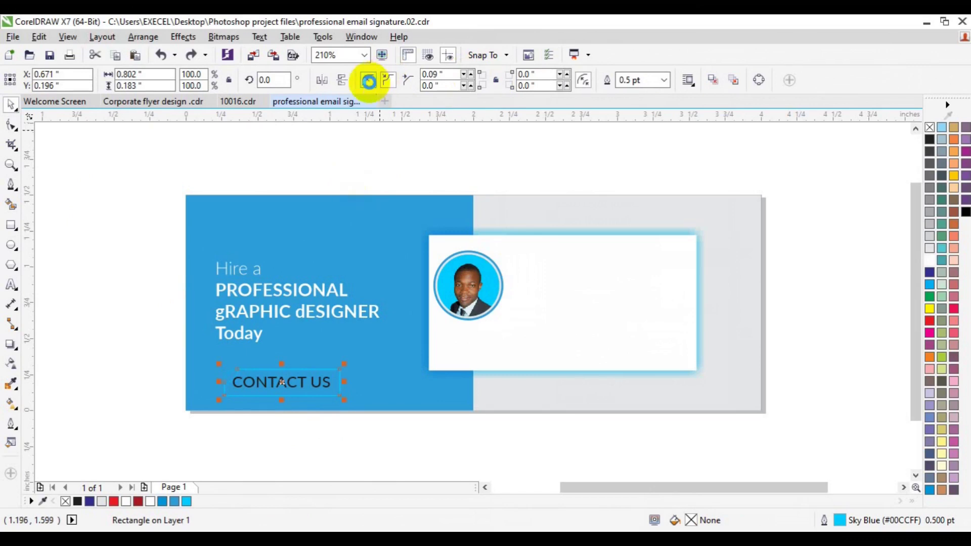
left_click(16, 126)
left_click(147, 222)
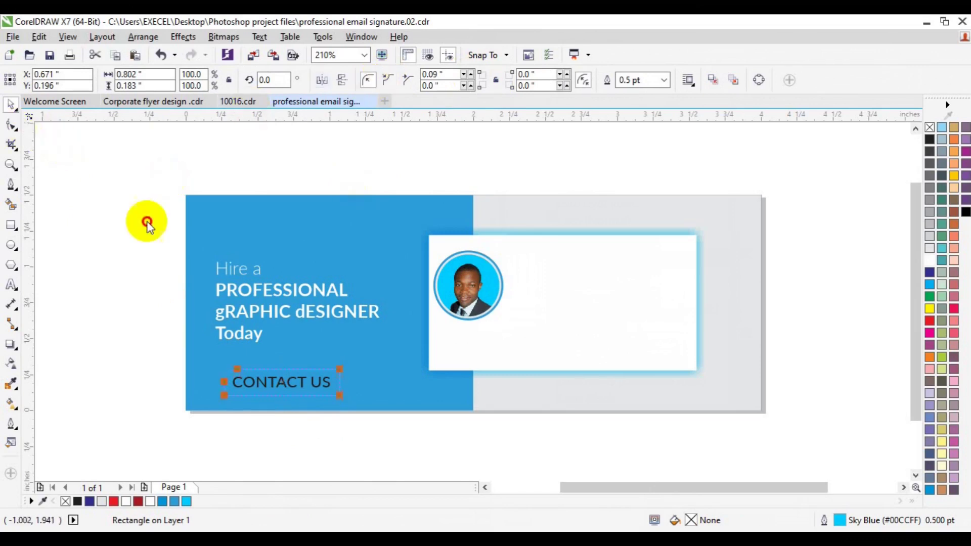
left_click_drag(222, 377, 205, 354)
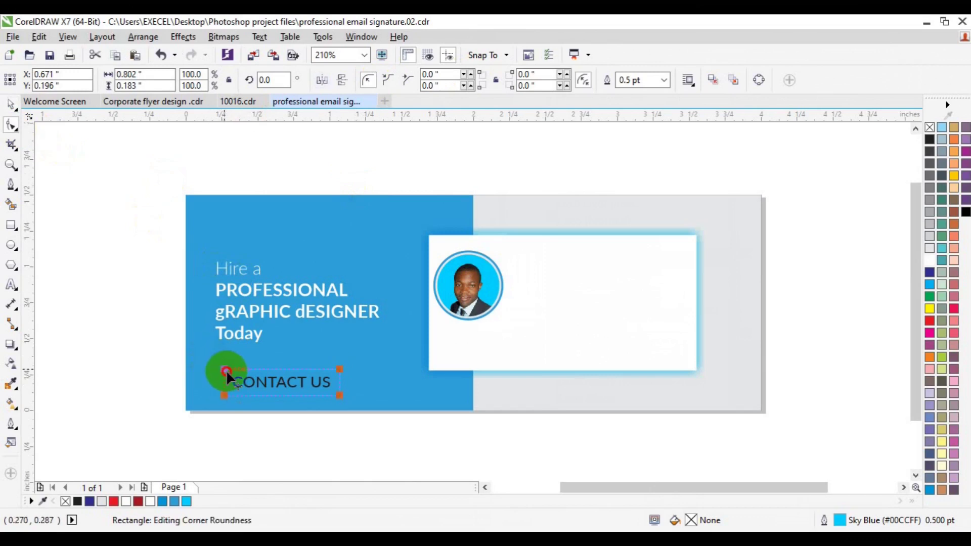
left_click_drag(229, 371, 233, 376)
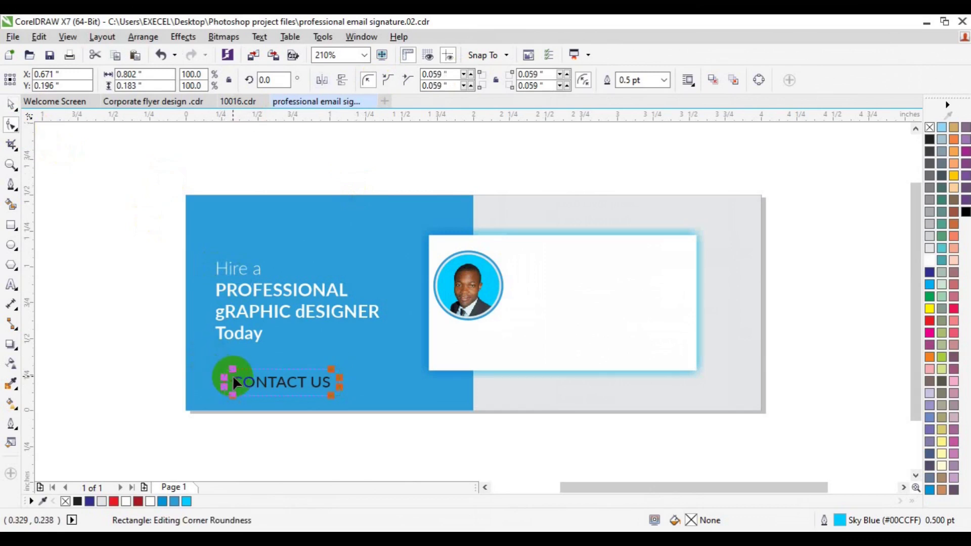
left_click_drag(225, 374, 244, 382)
key("space")
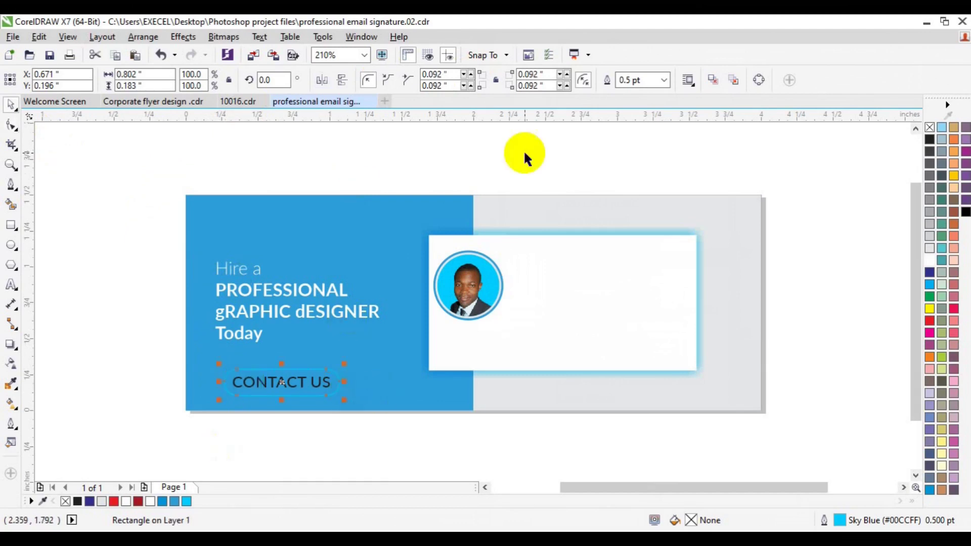
Set the button outline width to 0.75 pt.
left_click(664, 82)
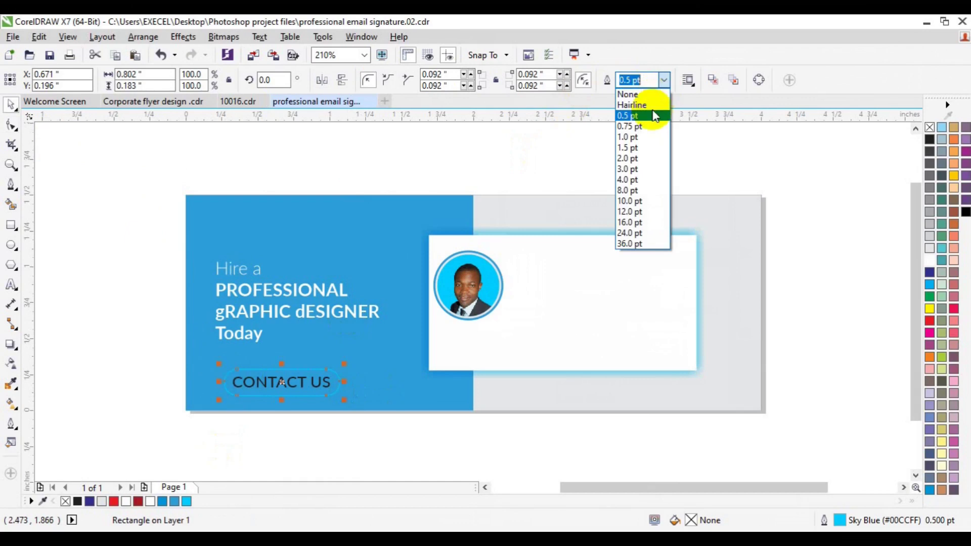
left_click(650, 120)
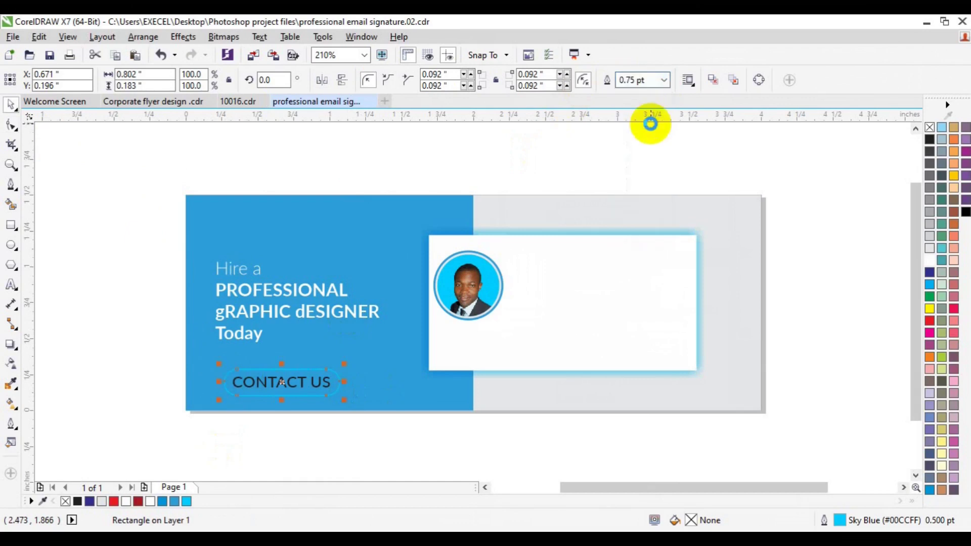
left_click(178, 415)
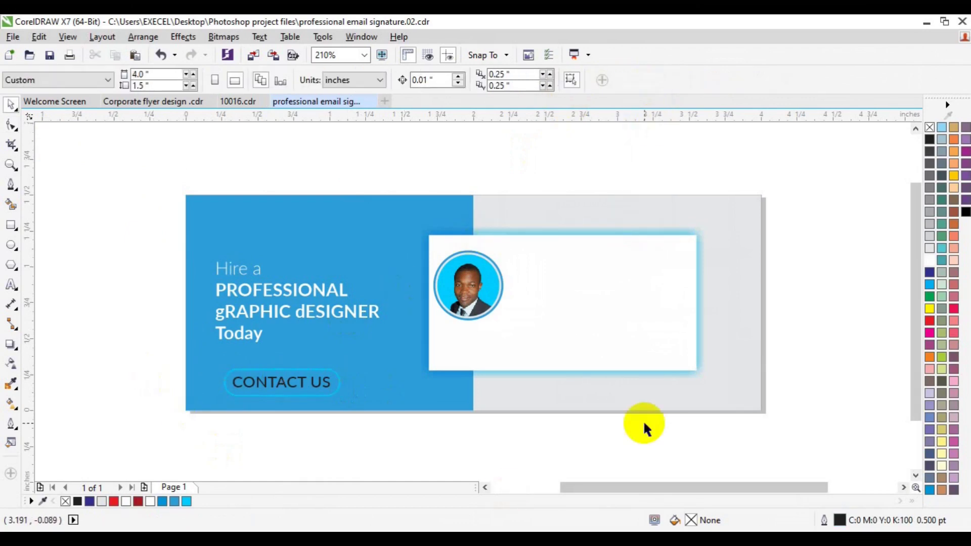
Group the CONTACT US text with its box and left-align it with the headline.
left_click(263, 381)
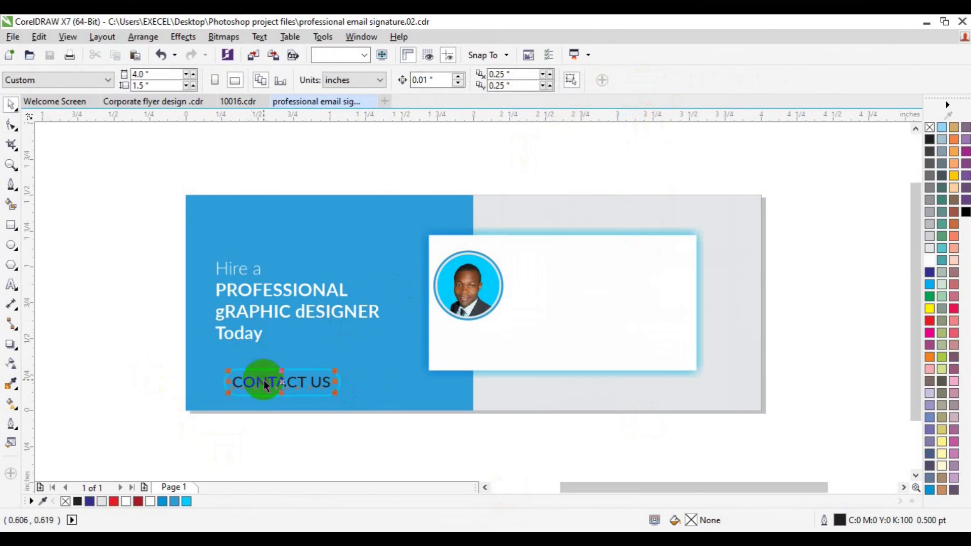
left_click_drag(158, 350, 384, 419)
key("ctrl+g")
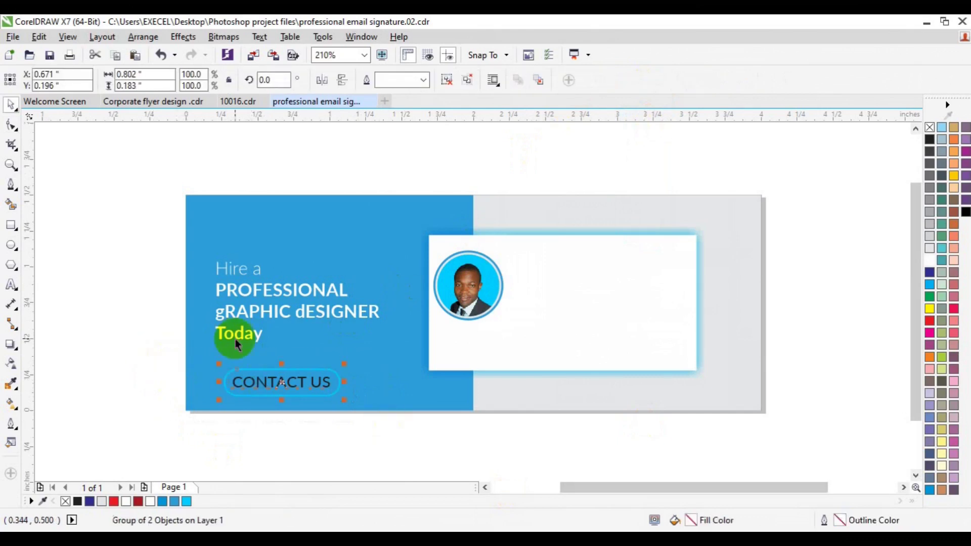
left_click(235, 335, "shift")
key("l")
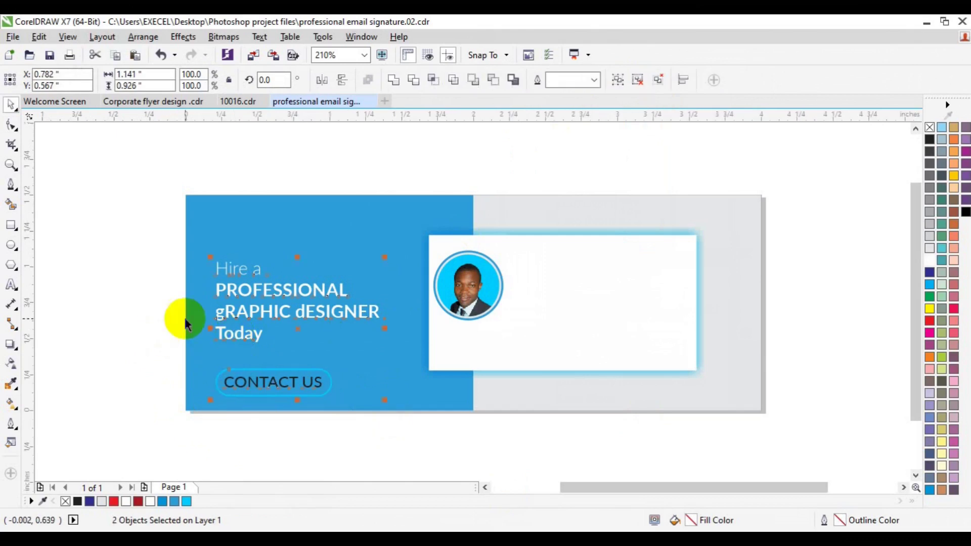
left_click(113, 336)
Ungroup the button and drag a copy of the CONTACT US text beside the photo.
left_click(255, 379)
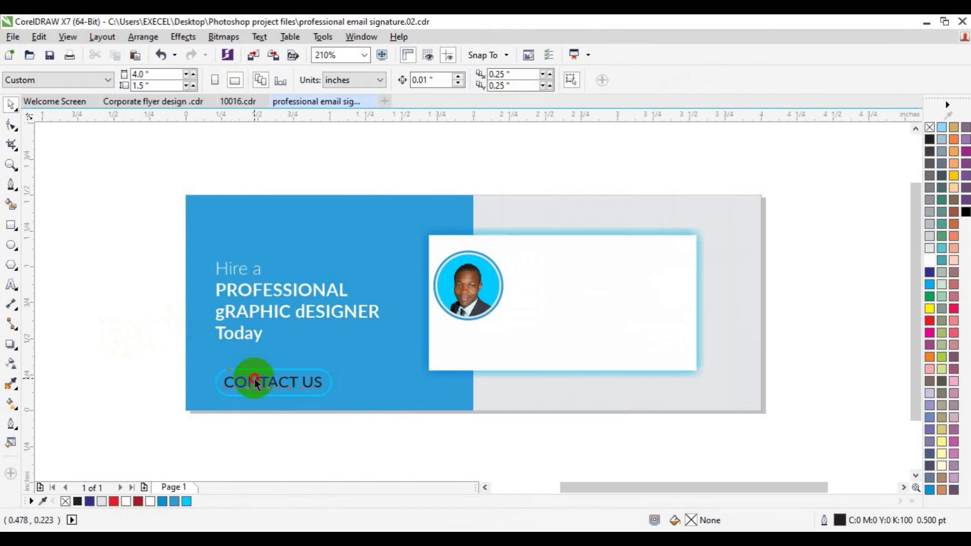
left_click(325, 336)
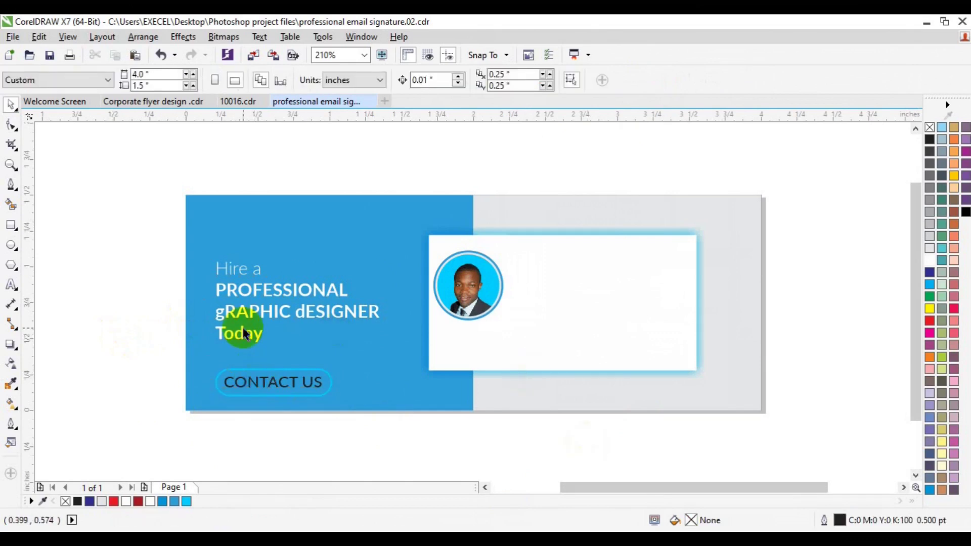
left_click(283, 386)
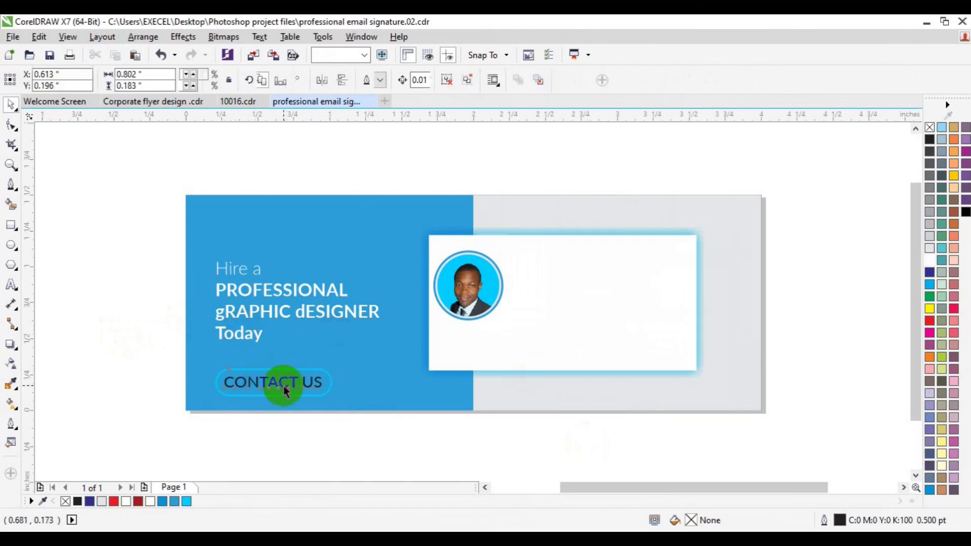
left_click(453, 86)
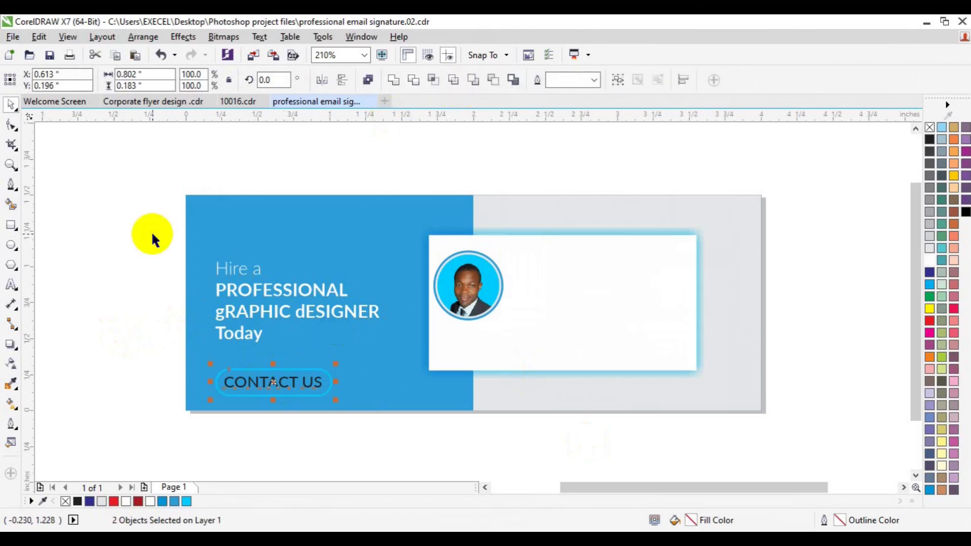
left_click(163, 357)
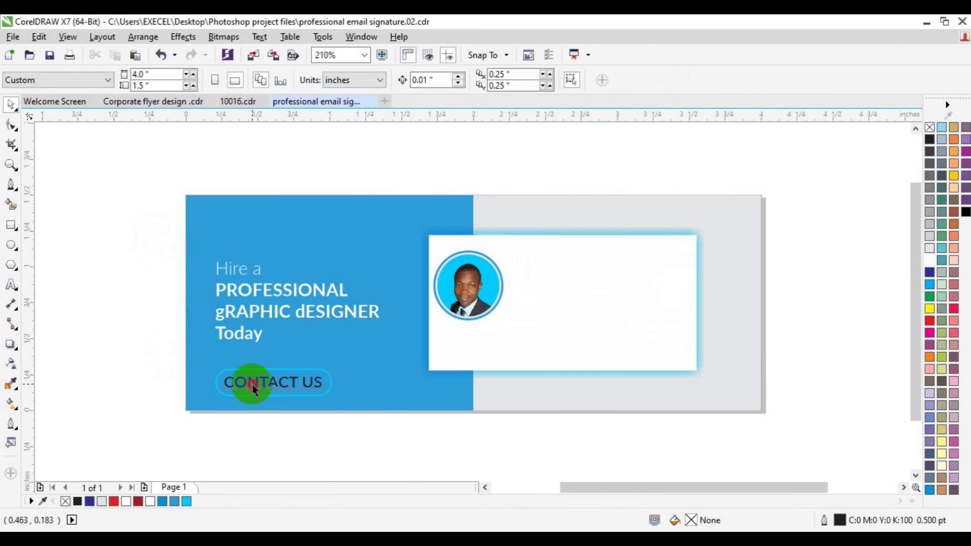
left_click(253, 385)
left_click_drag(253, 385, 550, 271)
Replace the copied text with the designer's name at 12 pt.
left_click(12, 284)
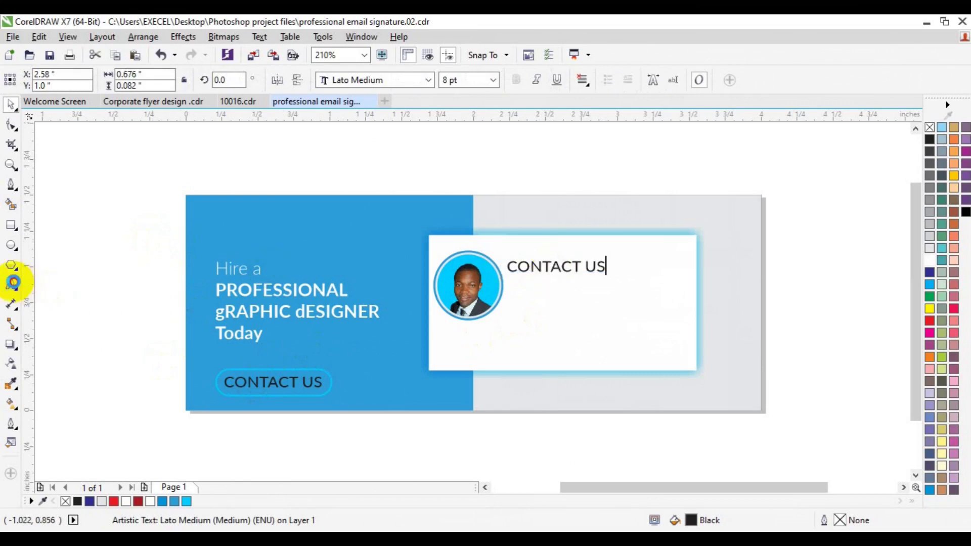
key("ctrl+a")
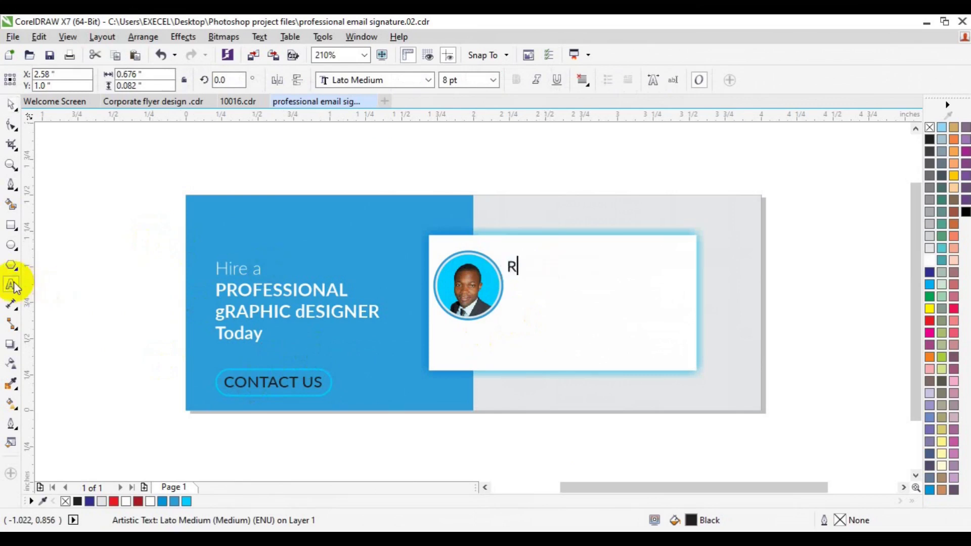
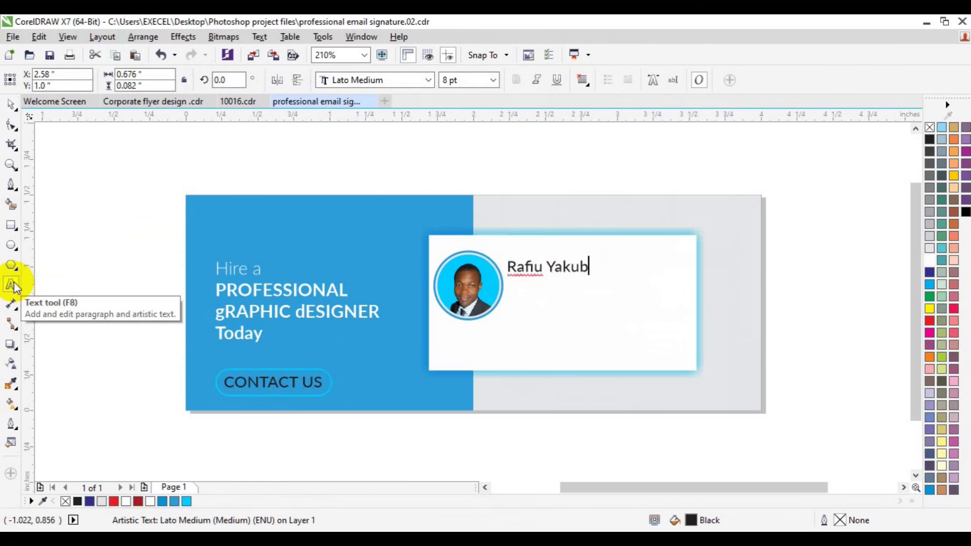
key("ctrl+a")
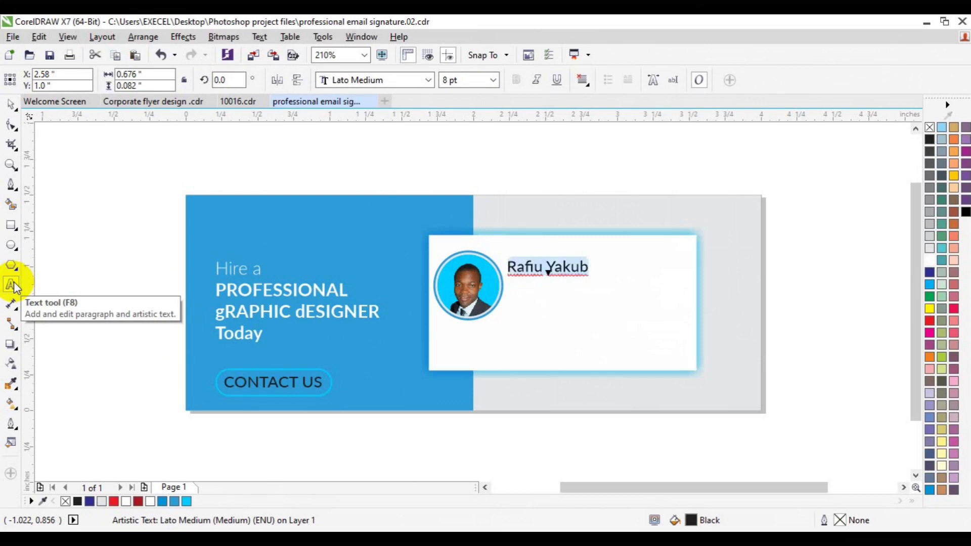
left_click(496, 82)
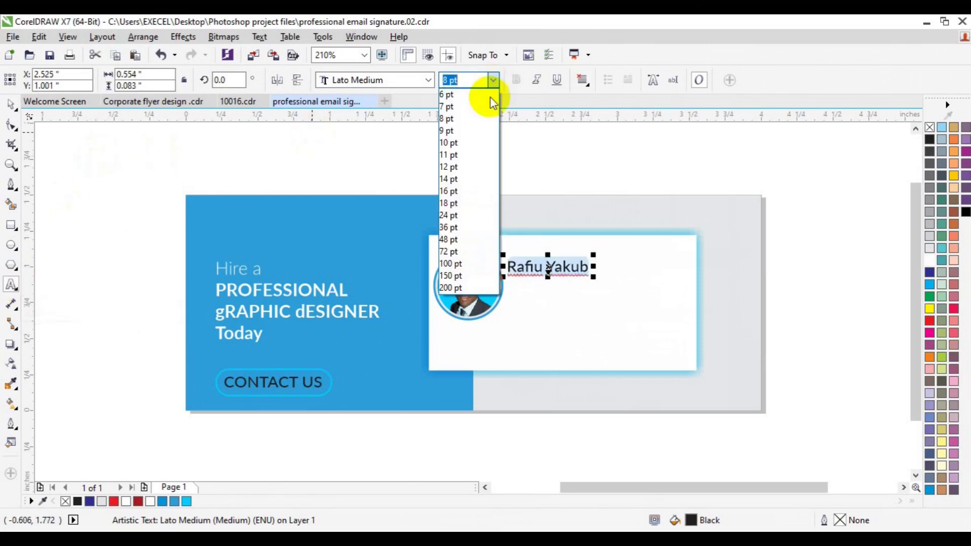
left_click(468, 163)
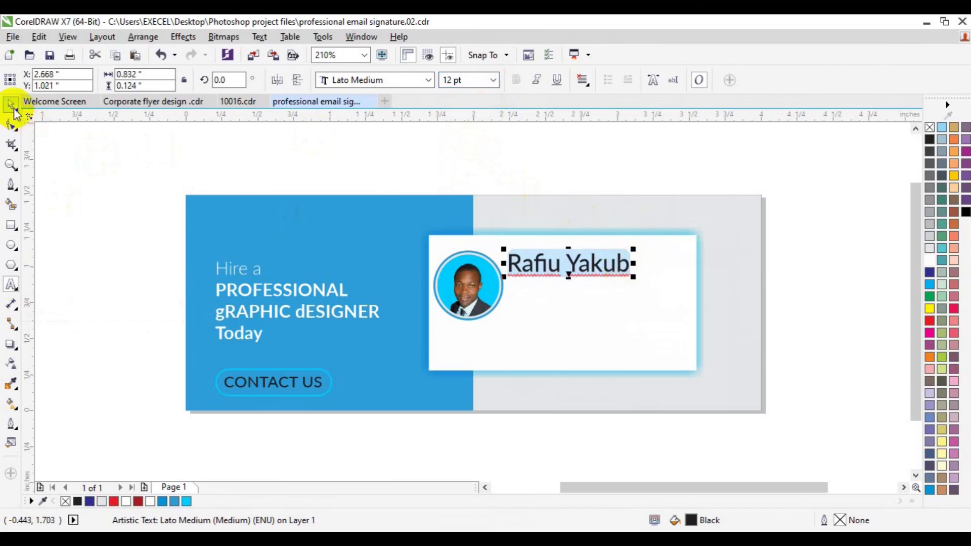
Add 'Creative Specialist' after the name and select the title.
left_click(628, 267)
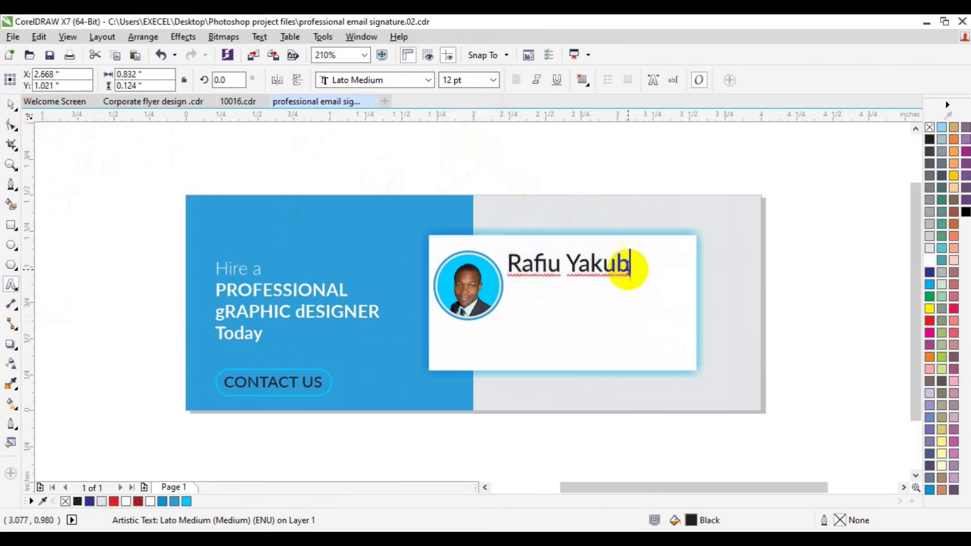
type("Creat")
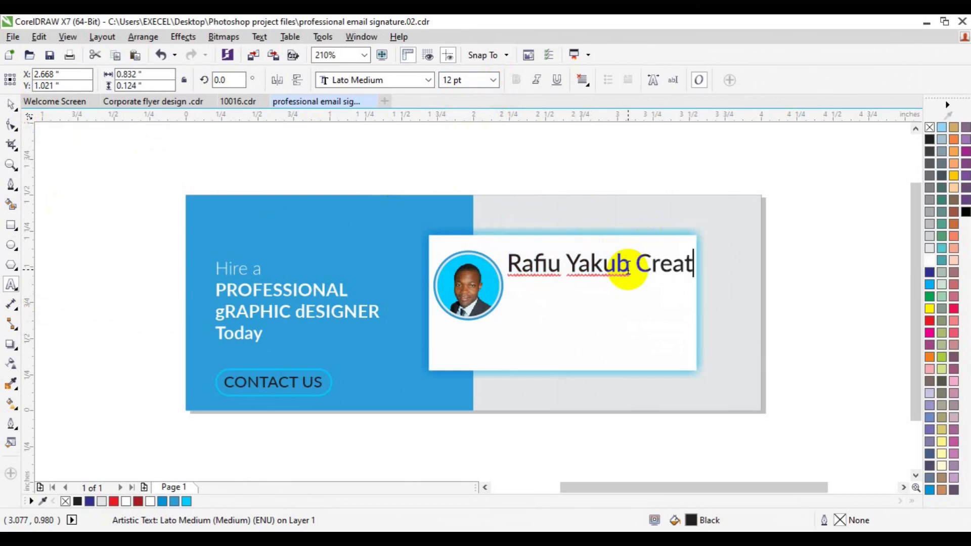
type("ive Sp")
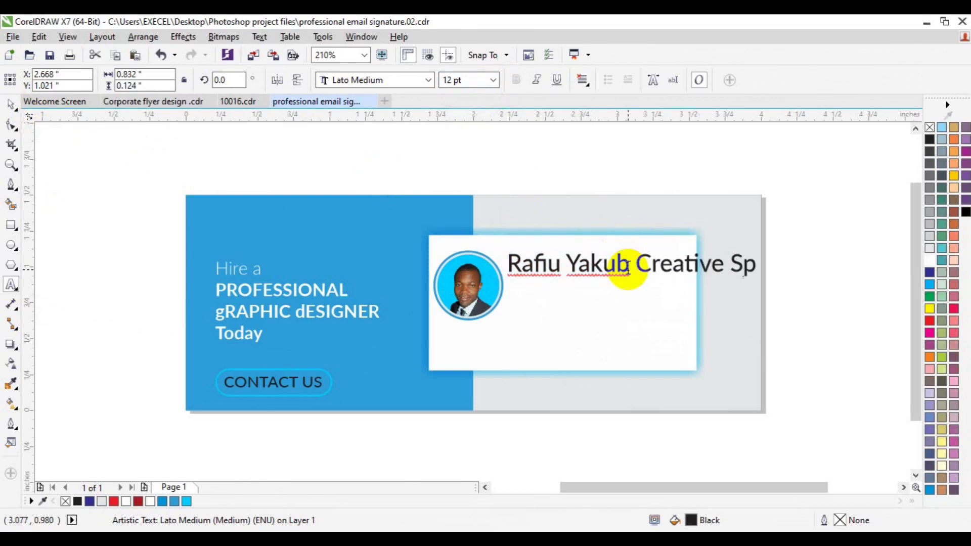
type("ecialist")
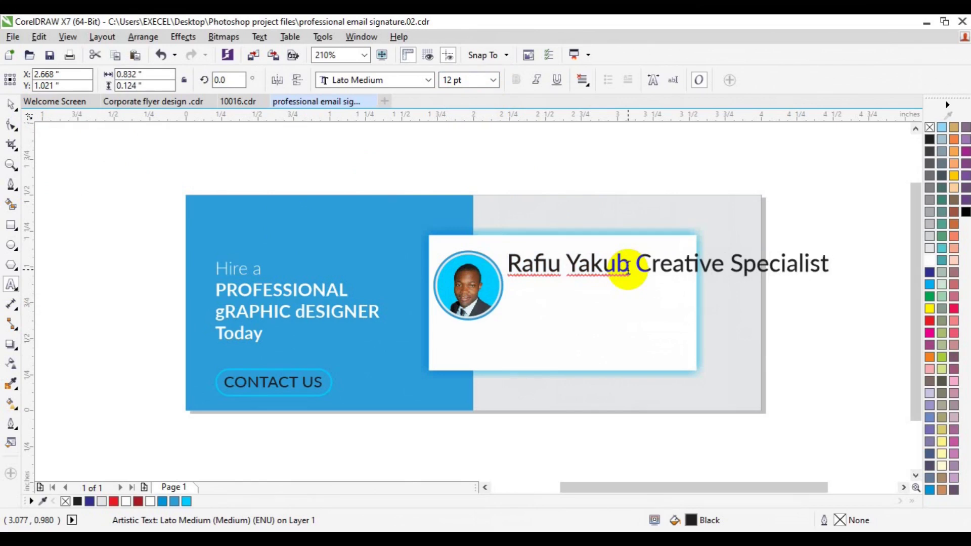
key("shift+Left")
key("shift+Left")
key("shift+Left")
key("shift+Left")
key("shift+Left")
key("shift+Left")
key("shift+Left")
key("shift+Left")
key("shift+Left")
key("shift+Left")
key("shift+Left")
key("shift+Left")
key("shift+Left")
key("shift+Left")
key("shift+Left")
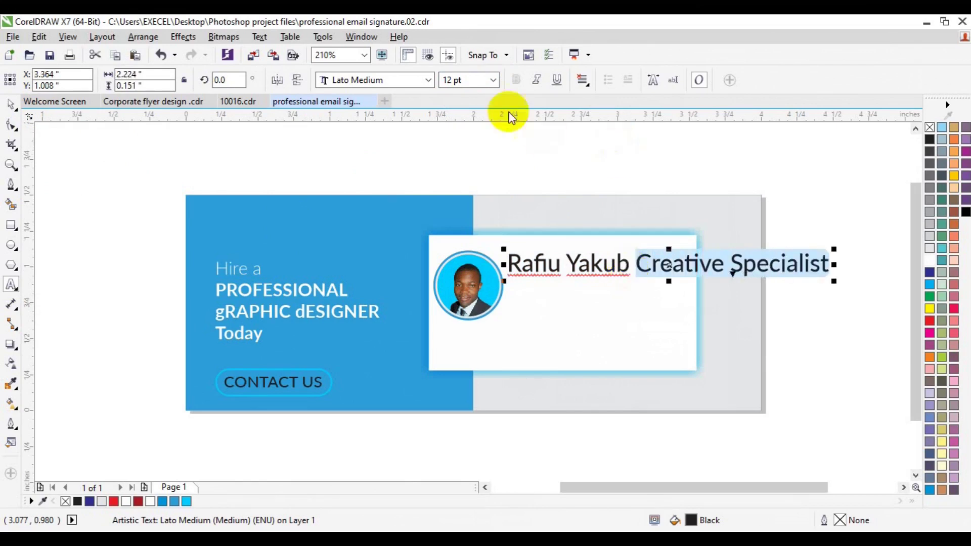
Set the Creative Specialist title to 6 pt Lato Light.
left_click(493, 80)
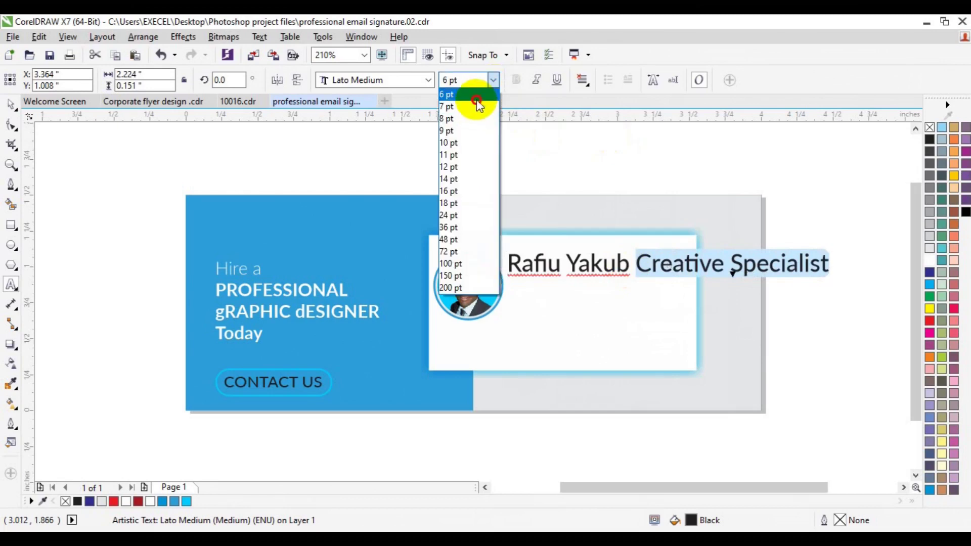
left_click(476, 95)
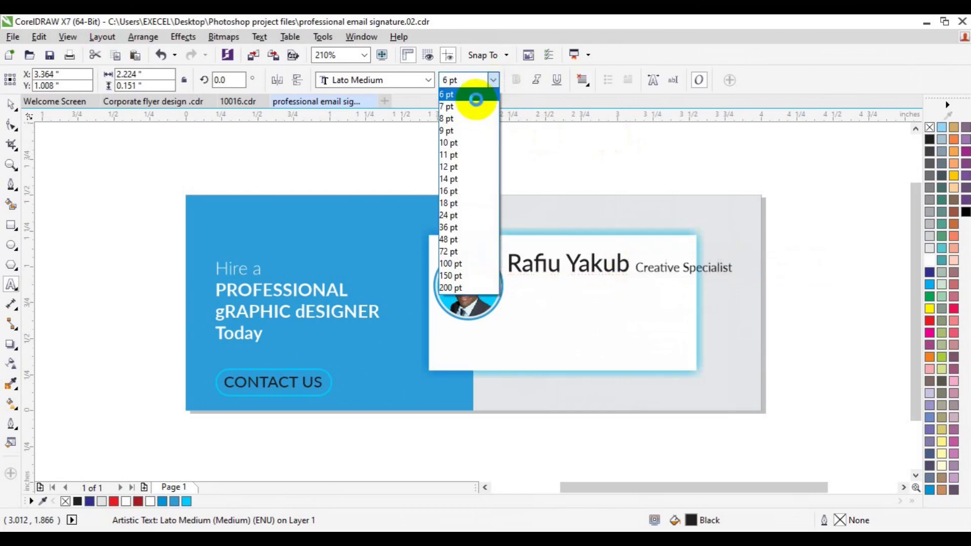
left_click(430, 81)
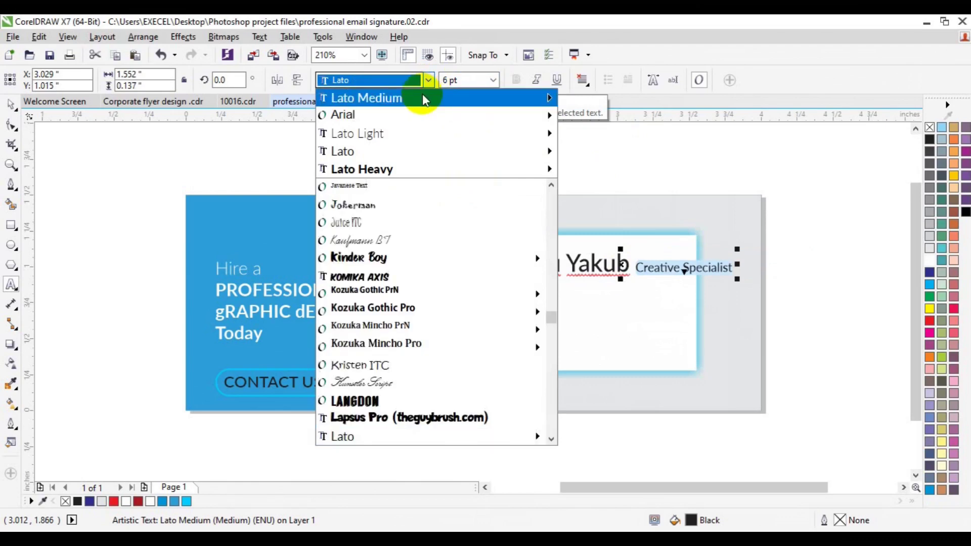
mouse_move(553, 96)
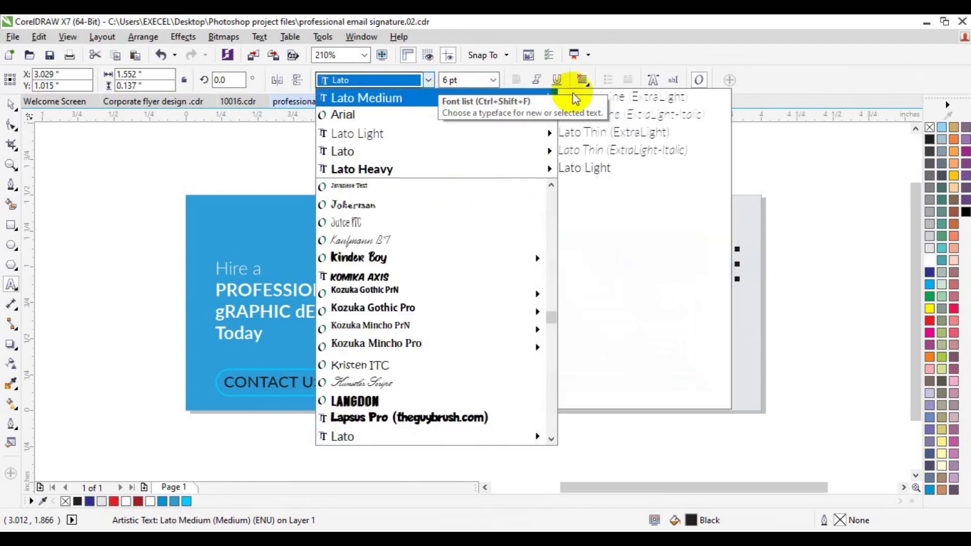
left_click(607, 168)
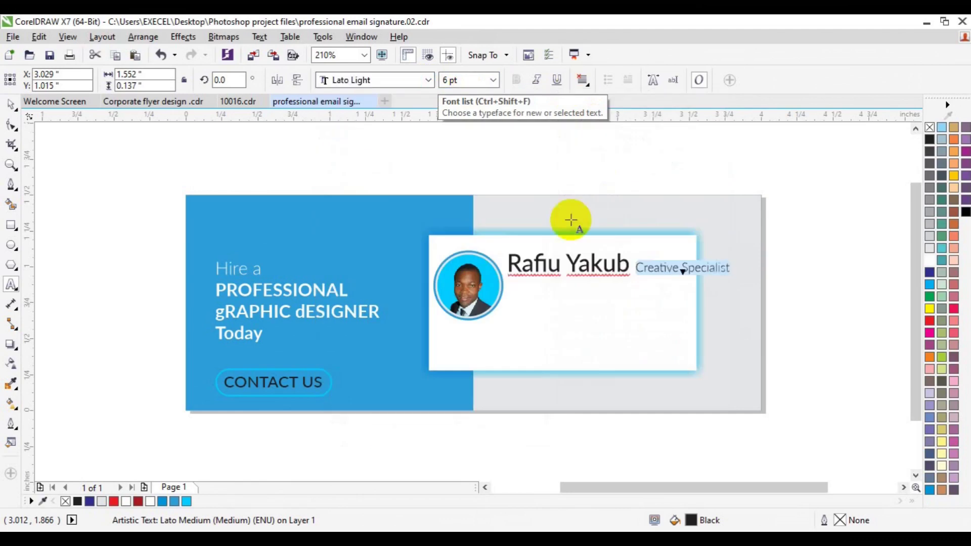
Select the name text ahead of the title.
left_click(628, 267)
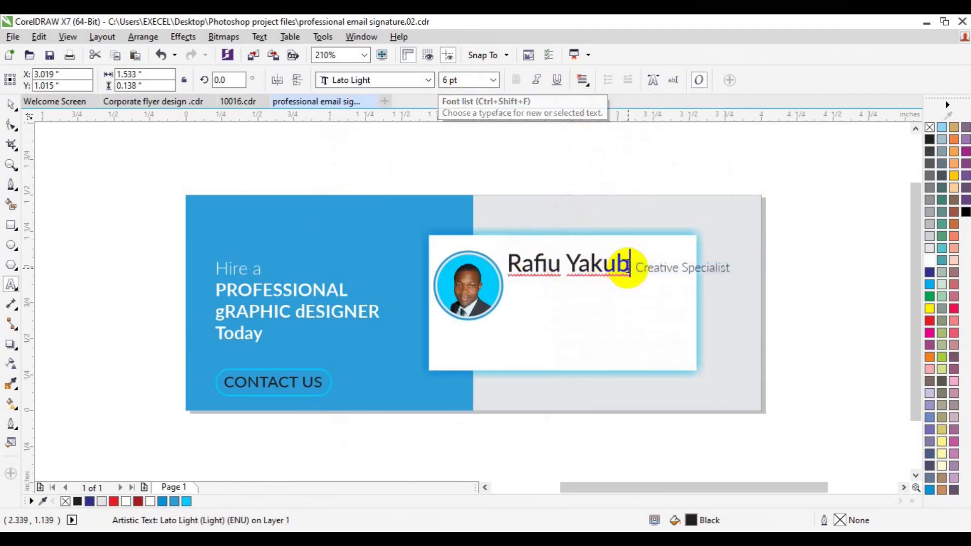
key("shift+Left")
key("shift+Left")
key("shift+Left")
key("shift+Left")
key("shift+Left")
key("shift+Left")
key("shift+Left")
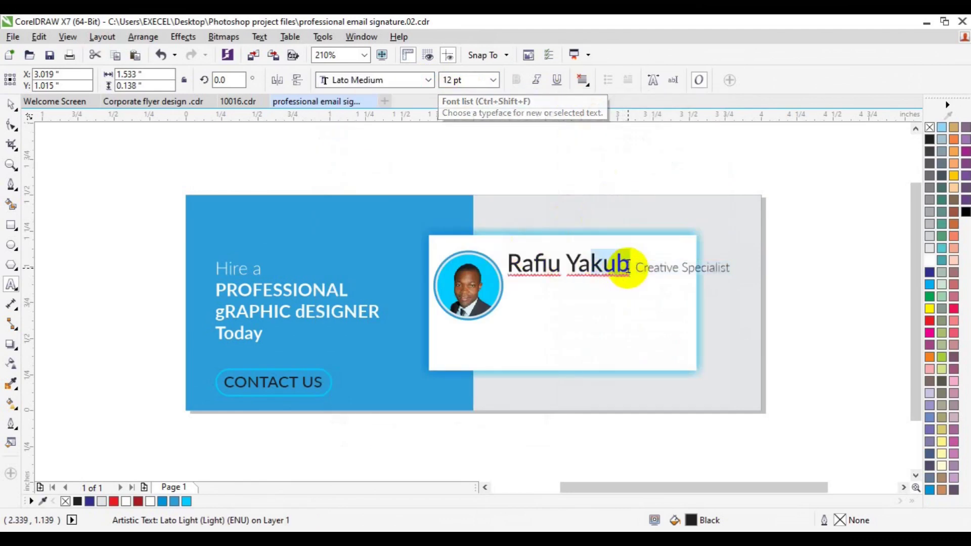
key("shift+Left")
key("shift+Left")
key("shift+Left")
key("shift+Left")
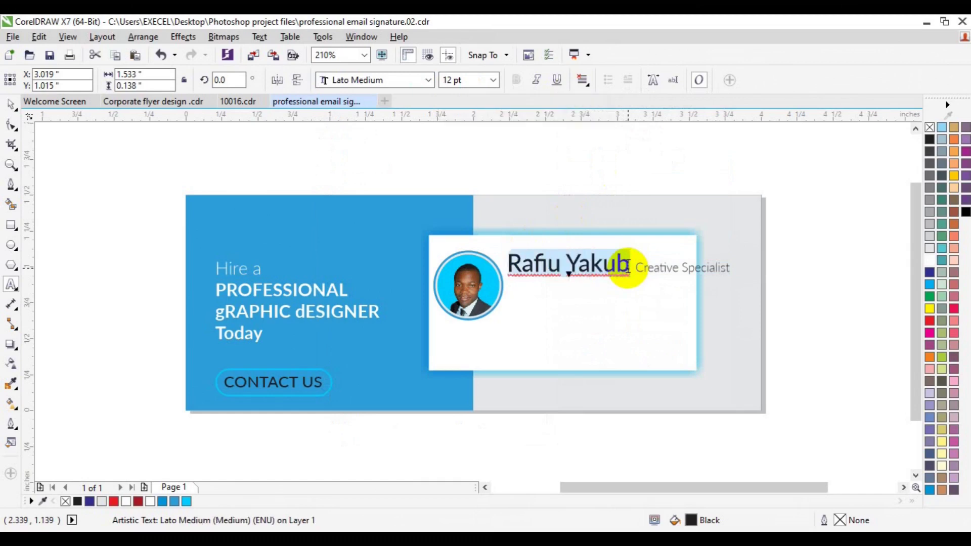
Shrink the name to 8 pt and the Creative Specialist title to 4 pt.
left_click(493, 80)
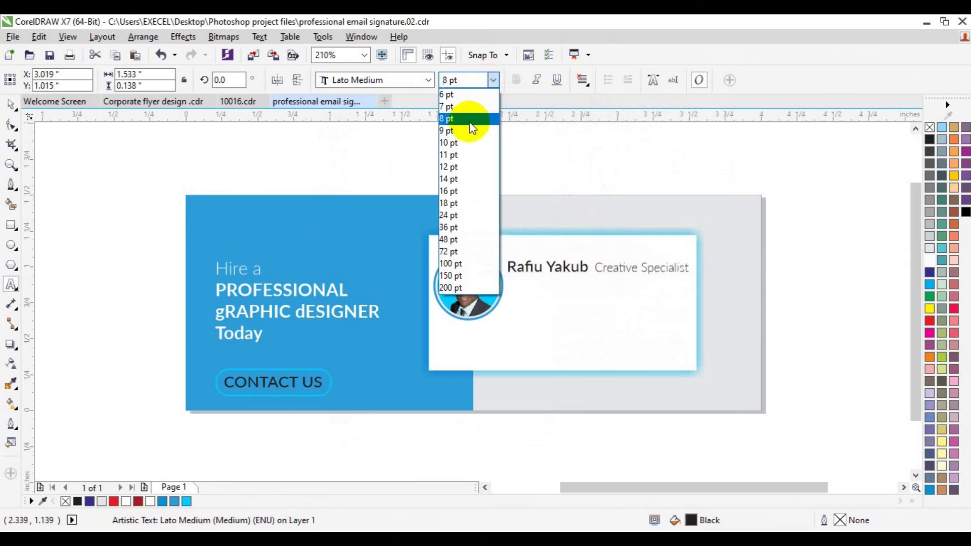
left_click(468, 121)
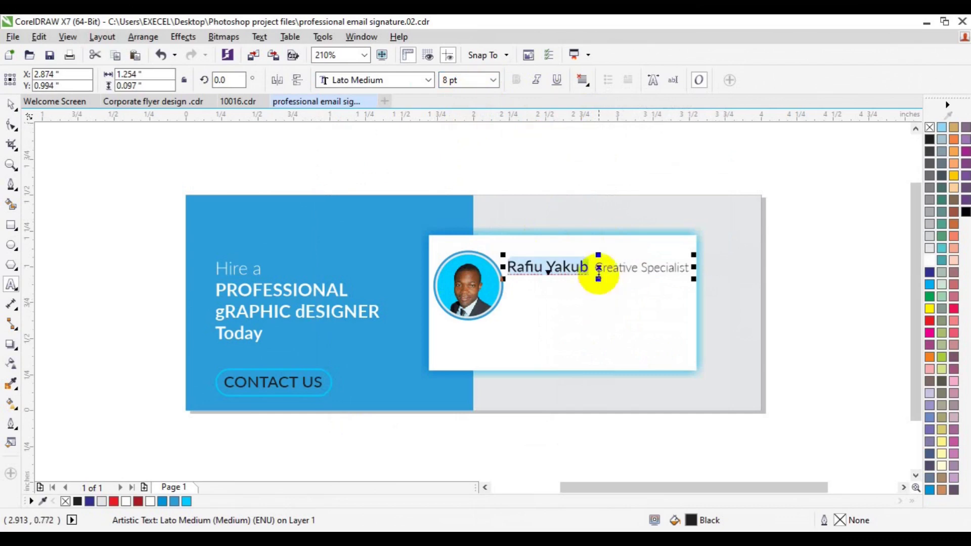
left_click(597, 267)
left_click(669, 269)
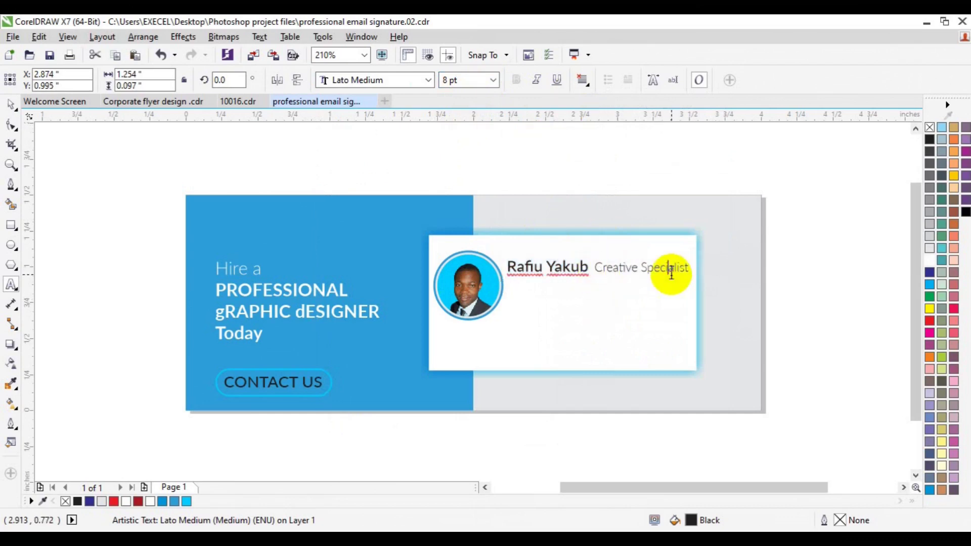
left_click(686, 272)
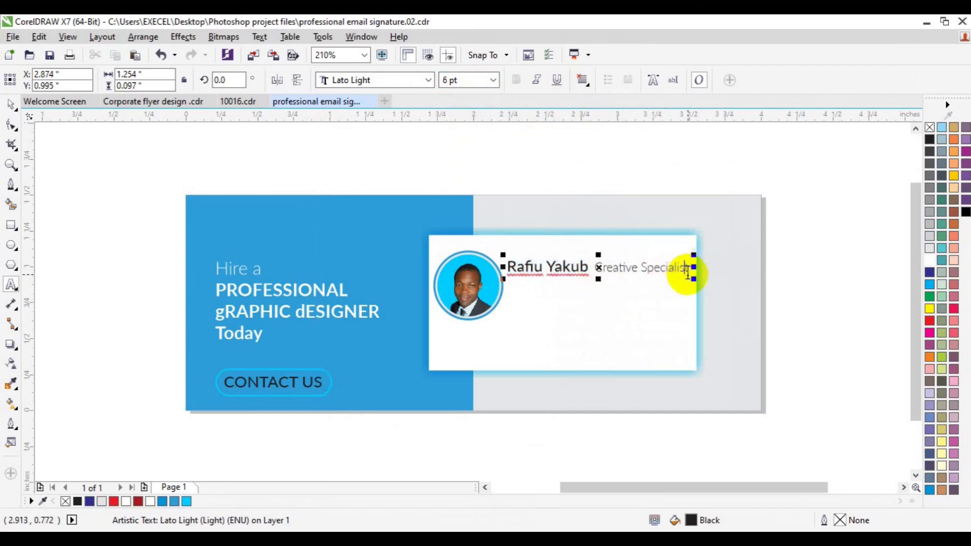
key("shift+Left")
key("shift+Left")
key("shift+Left")
key("shift+Left")
key("shift+Left")
key("shift+Left")
key("shift+Left")
key("shift+Left")
key("shift+Left")
key("shift+Left")
key("shift+Left")
key("shift+Left")
key("shift+Left")
key("shift+Left")
key("shift+Left")
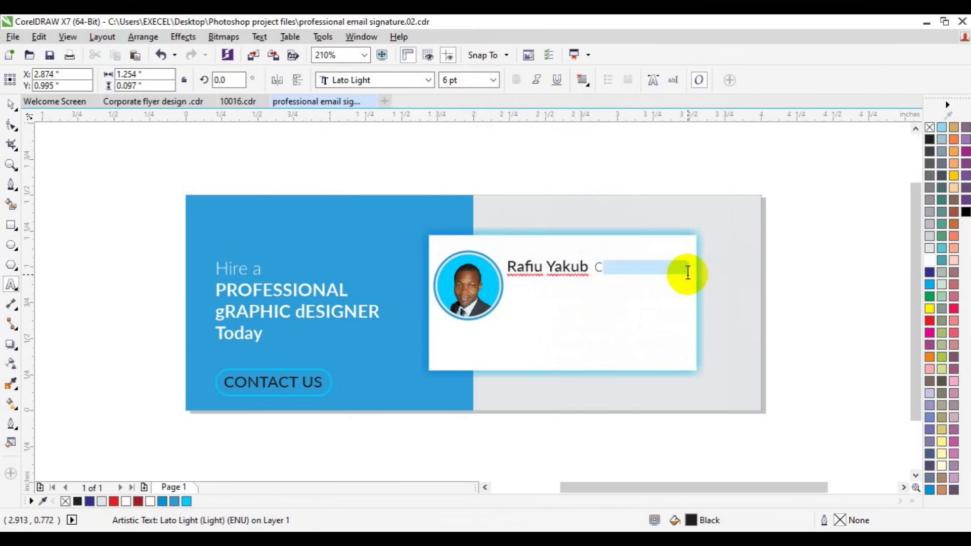
left_click(493, 81)
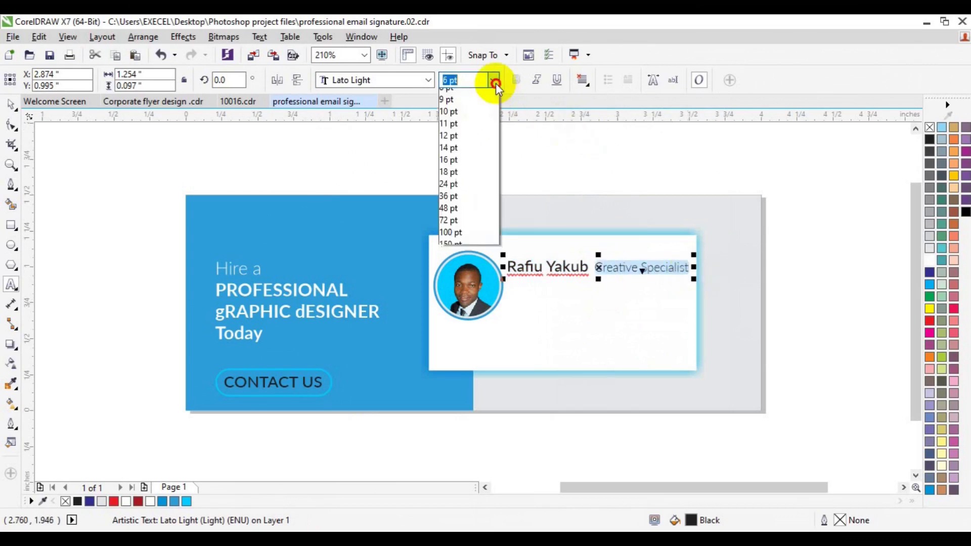
left_click(449, 80)
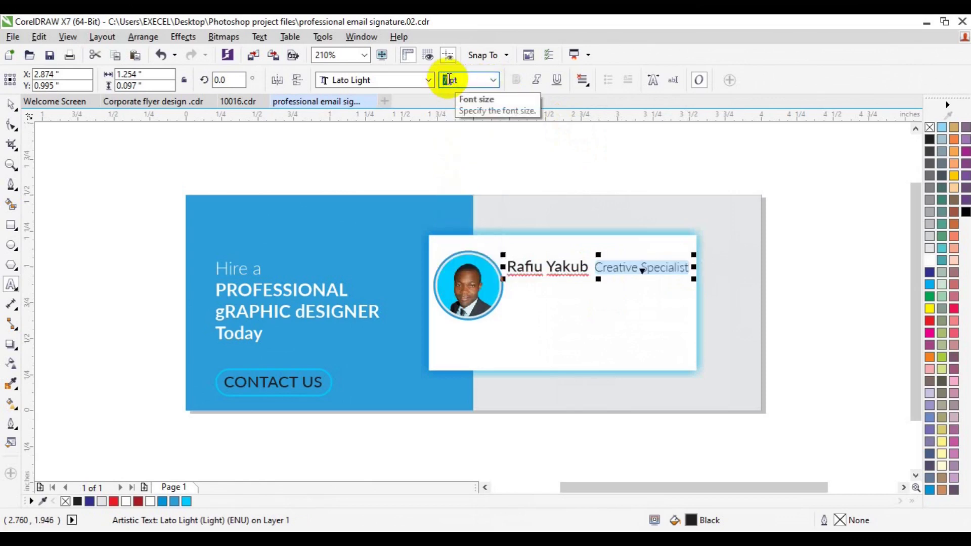
type("4")
key("Return")
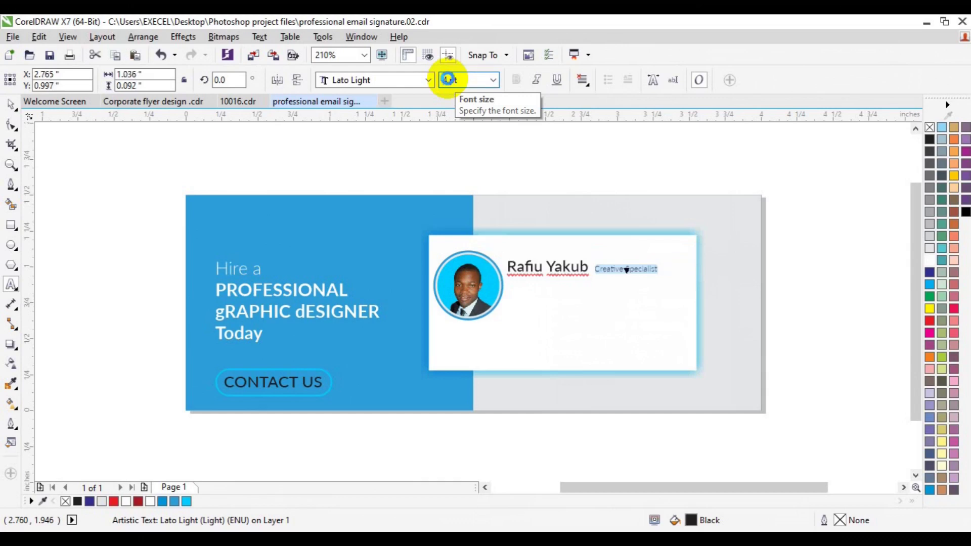
Break the text apart and group the Creative Specialist pieces as a separate object.
left_click(12, 105)
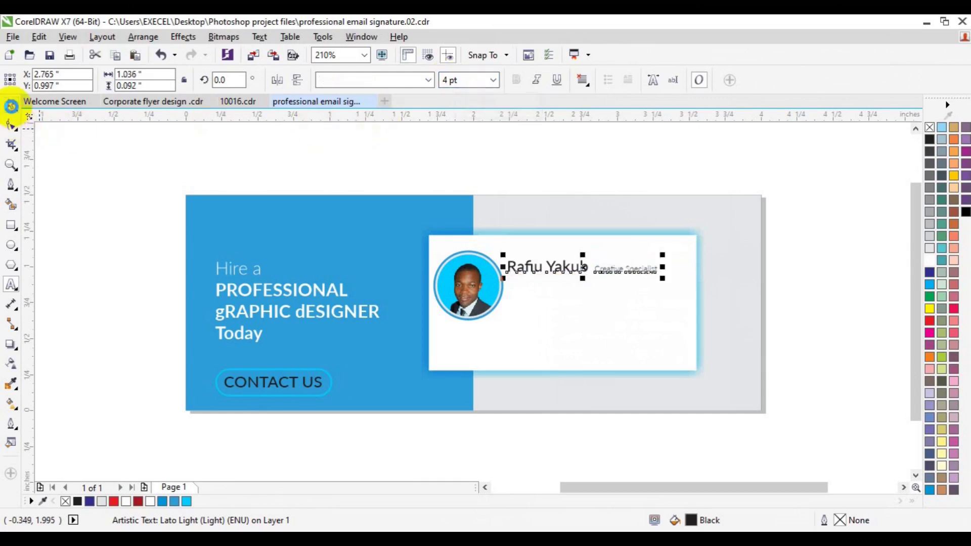
key("ctrl+k")
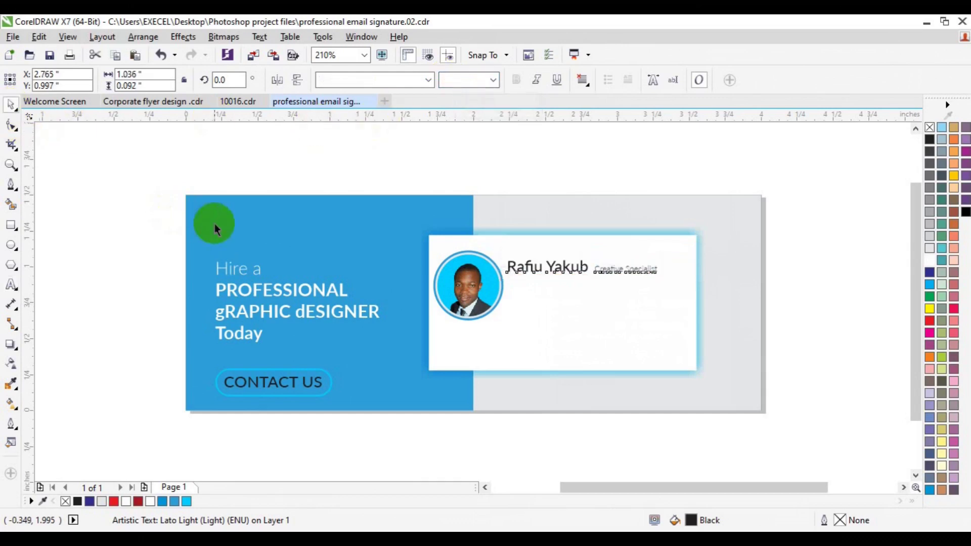
left_click(813, 266)
left_click(641, 273)
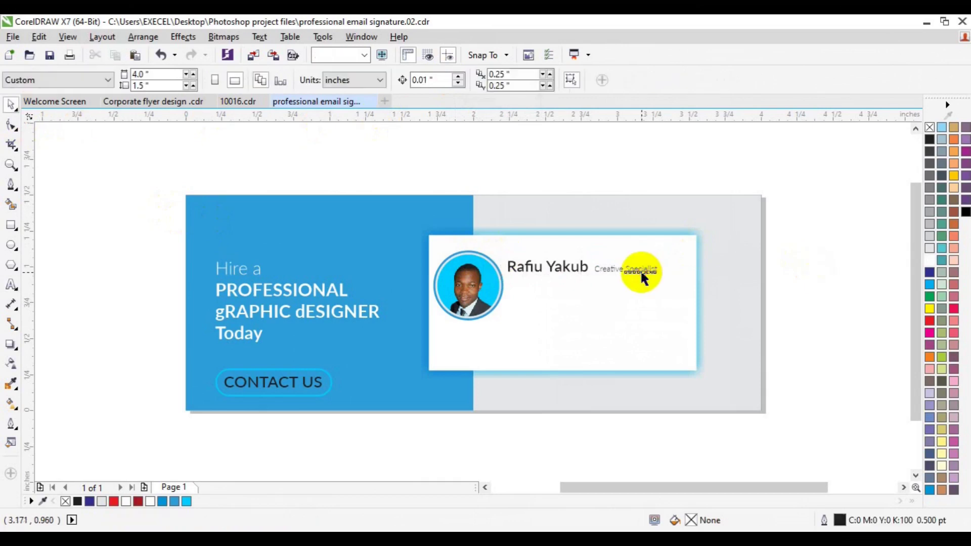
left_click(610, 272)
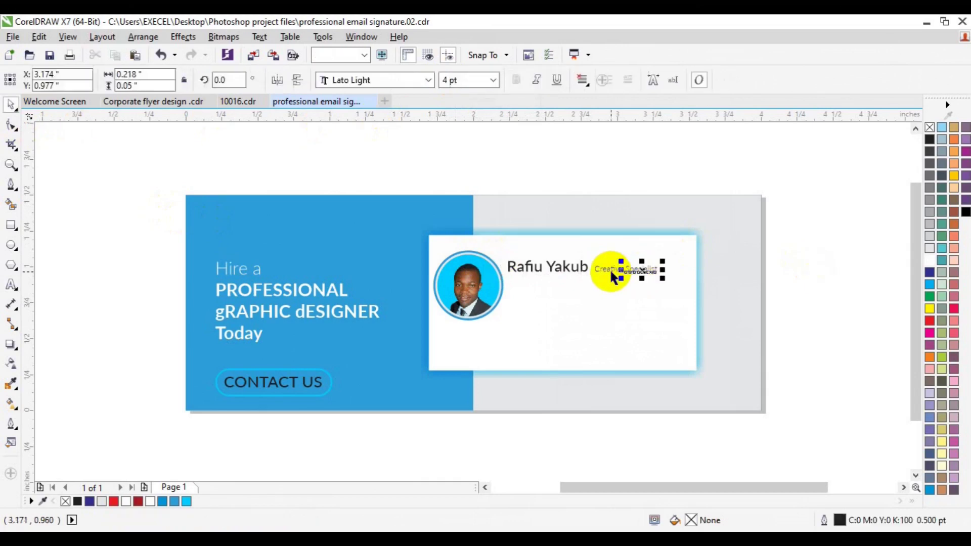
left_click(611, 272, "shift")
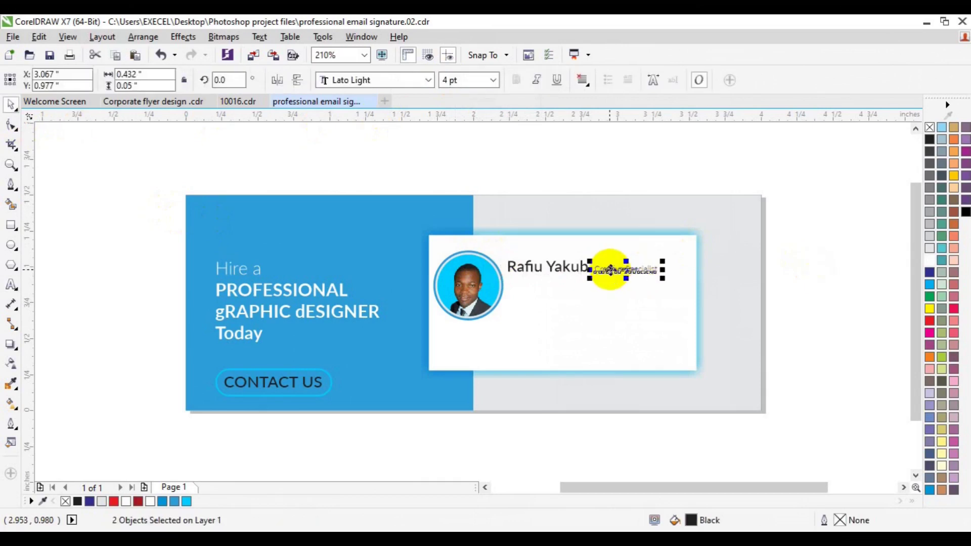
key("ctrl+g")
left_click(584, 275, "shift")
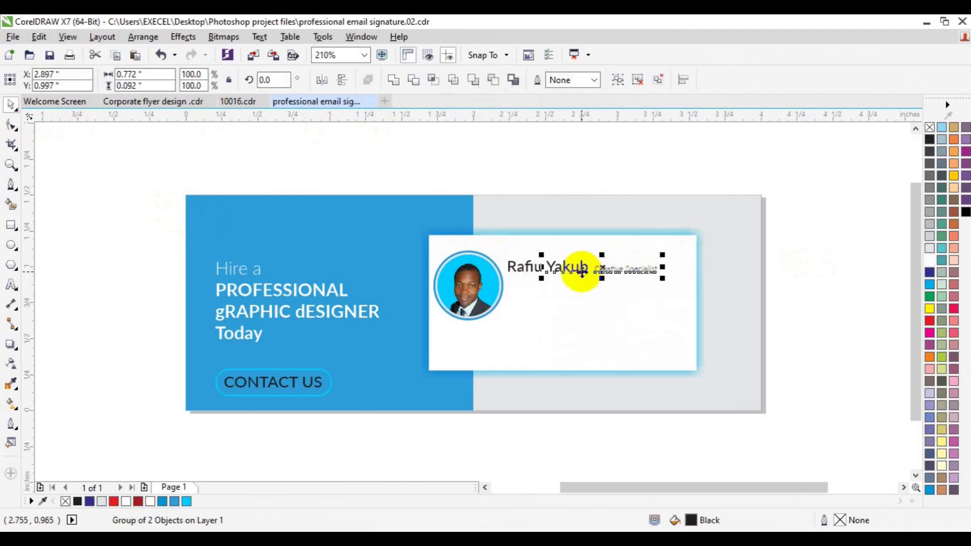
key("b")
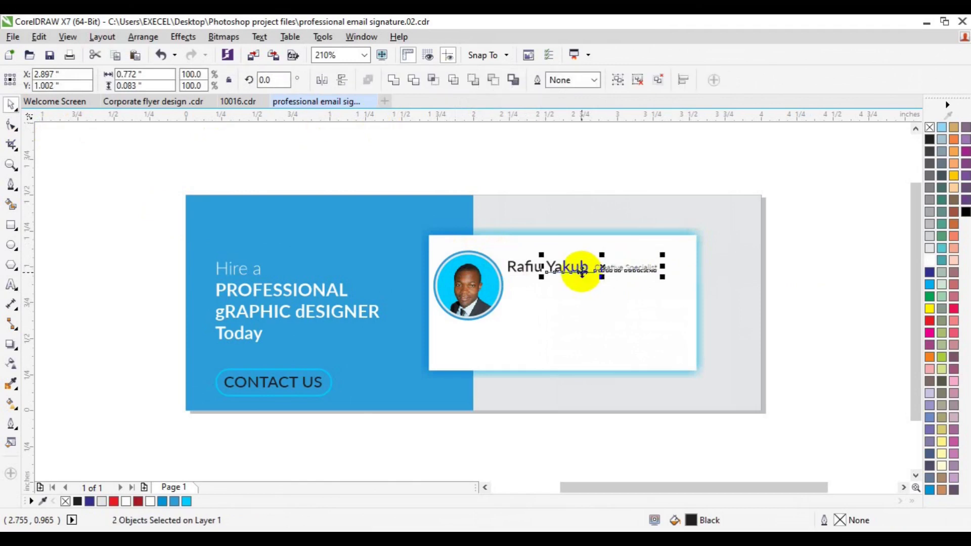
left_click(813, 268)
key("ctrl+z")
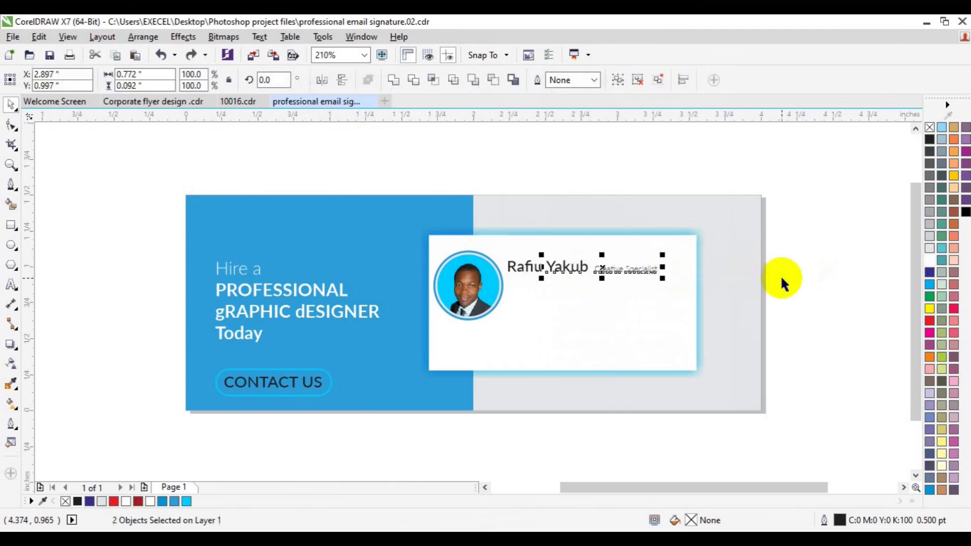
left_click(390, 253)
Zoom in and move the Creative Specialist title just beneath the name.
left_click(11, 164)
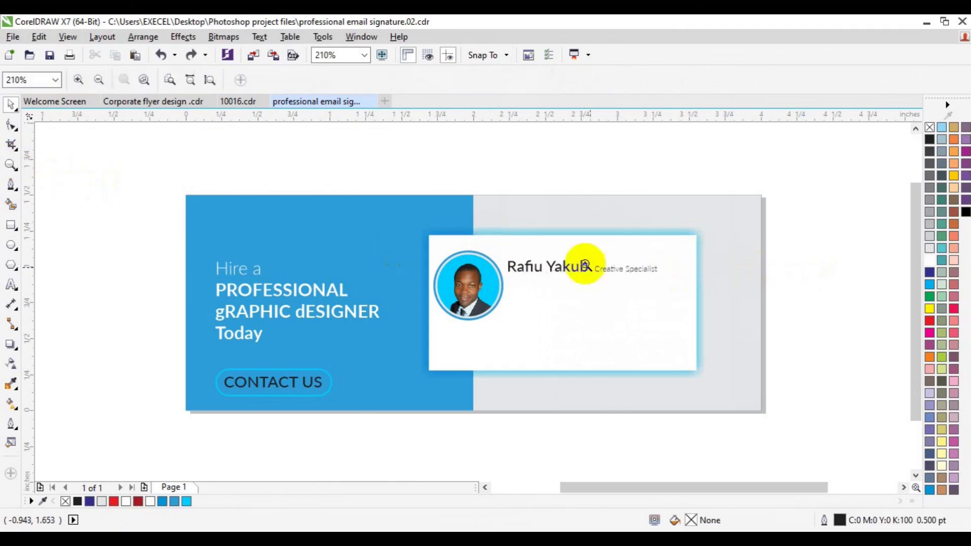
left_click(612, 279)
key("space")
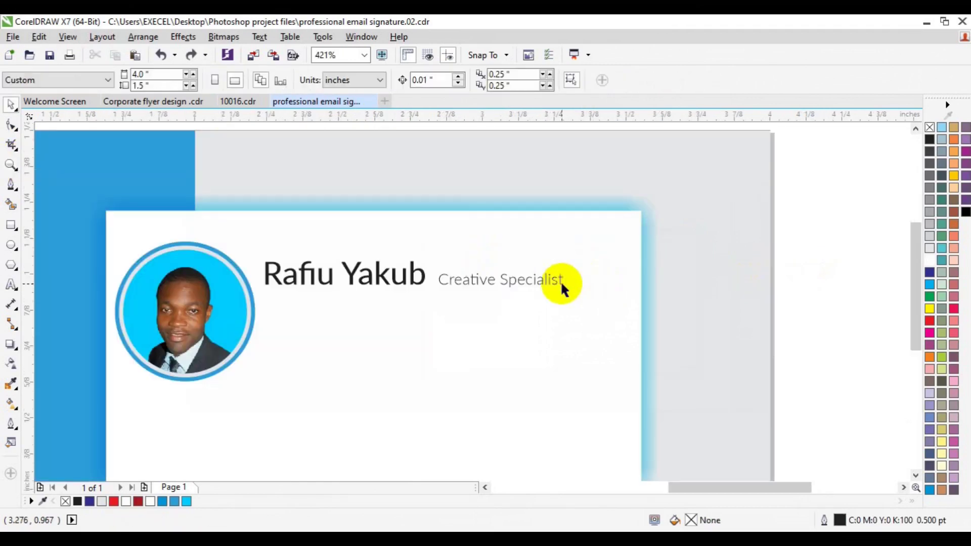
left_click_drag(561, 280, 541, 297)
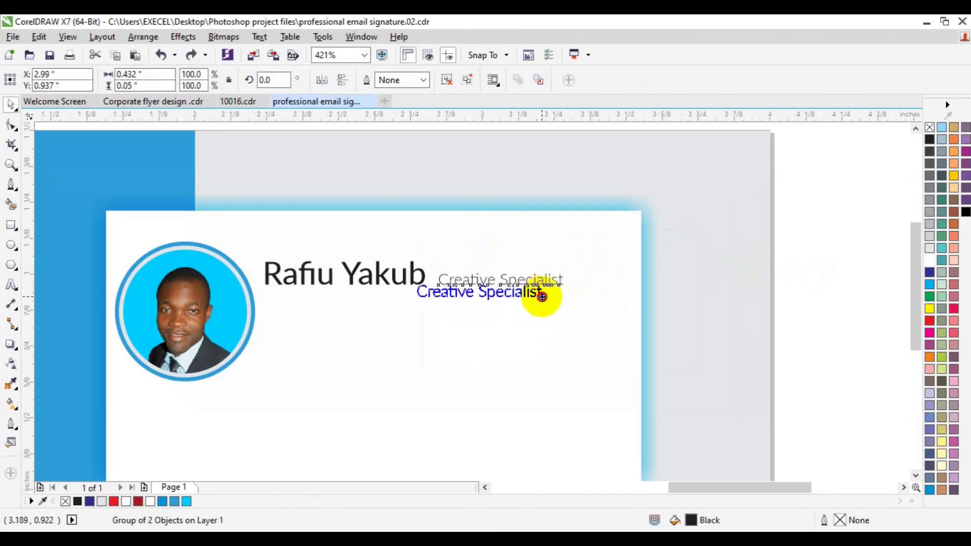
left_click_drag(542, 297, 539, 294)
left_click(812, 293)
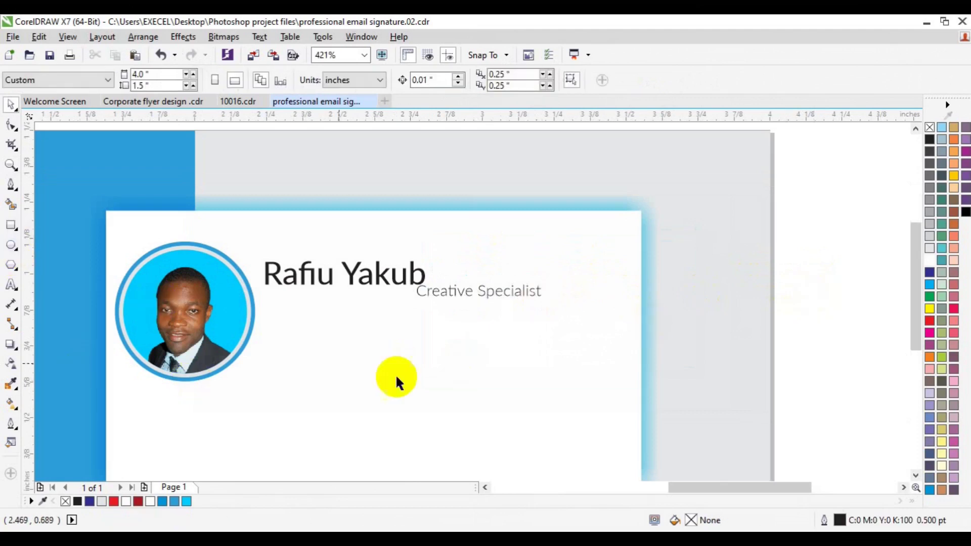
left_click(916, 476)
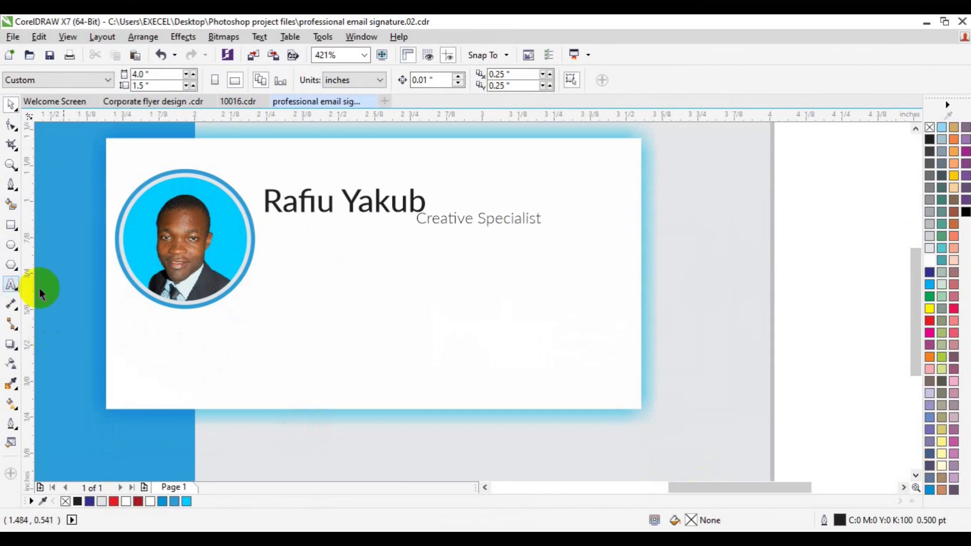
left_click(458, 224)
Copy the title below the name and retype its word 'Creative' as 'Phone:'.
left_click_drag(458, 220, 335, 273)
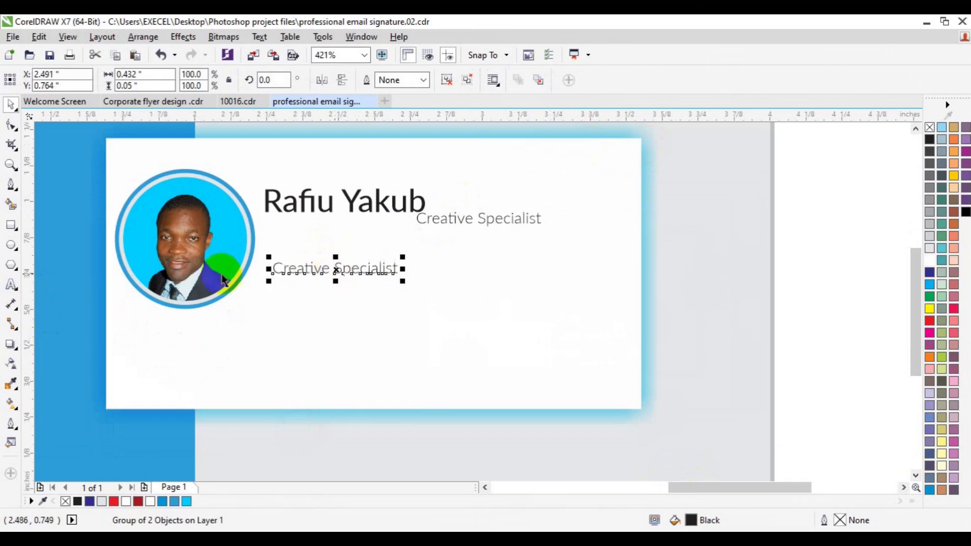
left_click(11, 286)
key("ctrl+a")
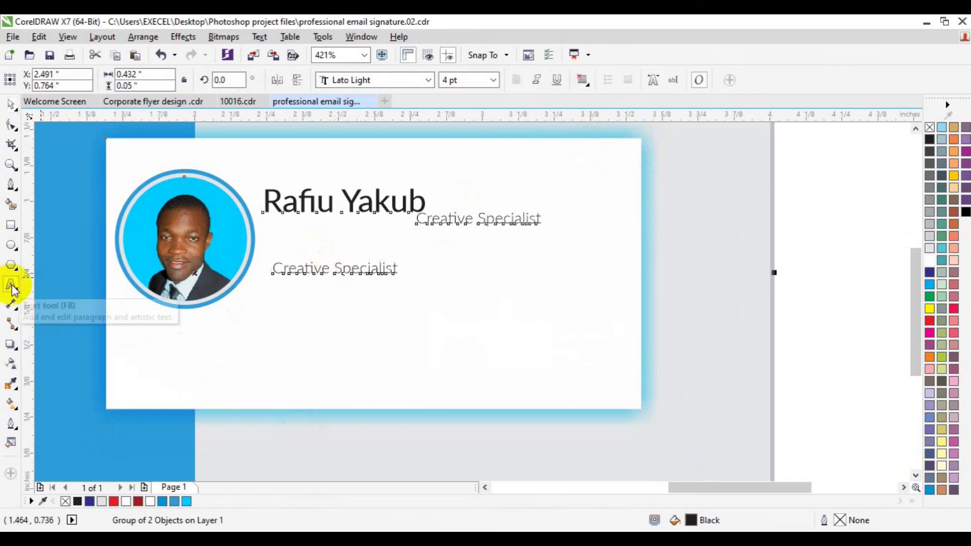
left_click(11, 285)
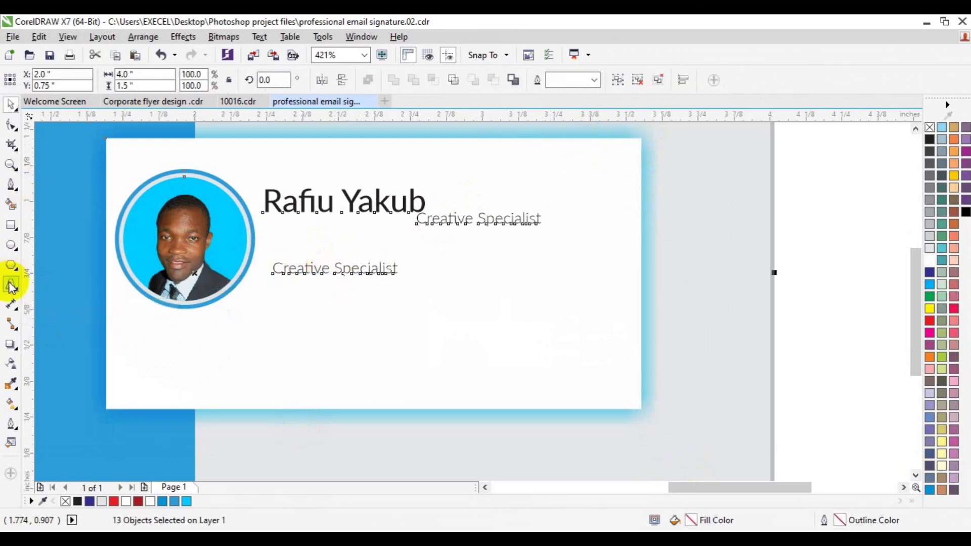
left_click(305, 269)
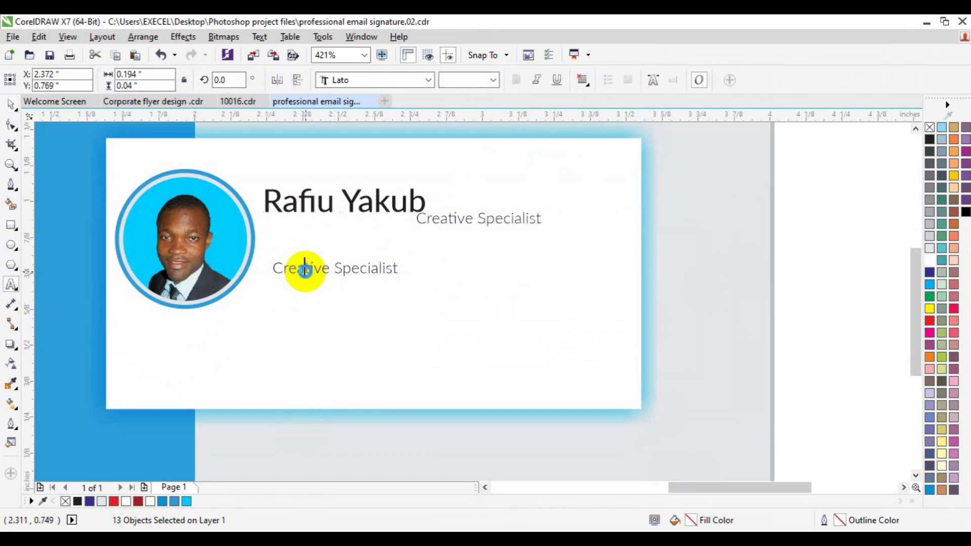
double_click(304, 269)
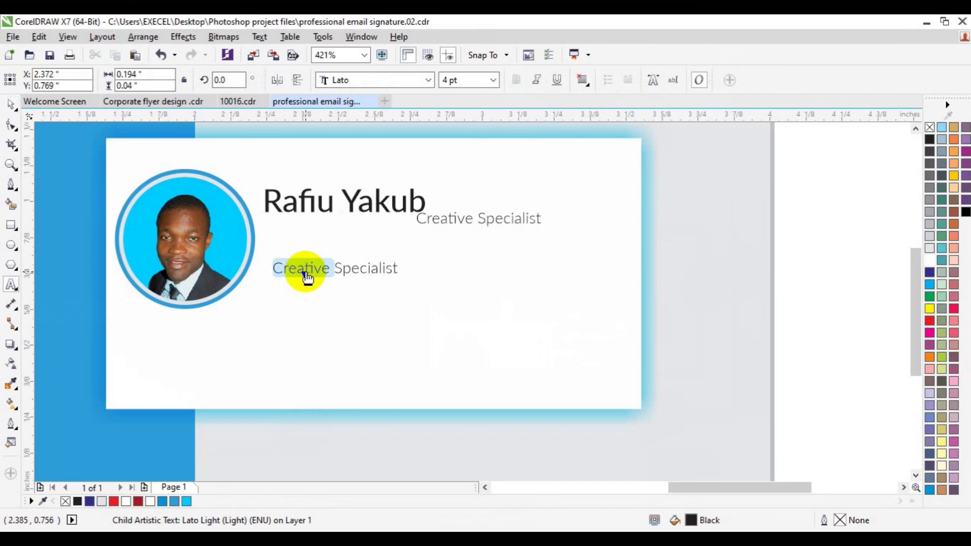
type("Phone")
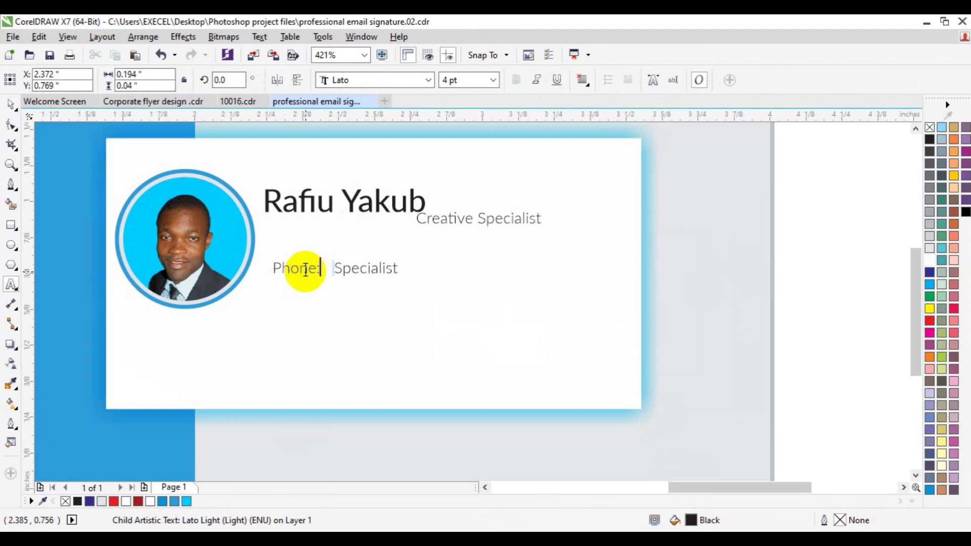
type(":")
Delete the leftover 'Specialist' word and put the caret after 'Phone:'.
left_click(334, 269)
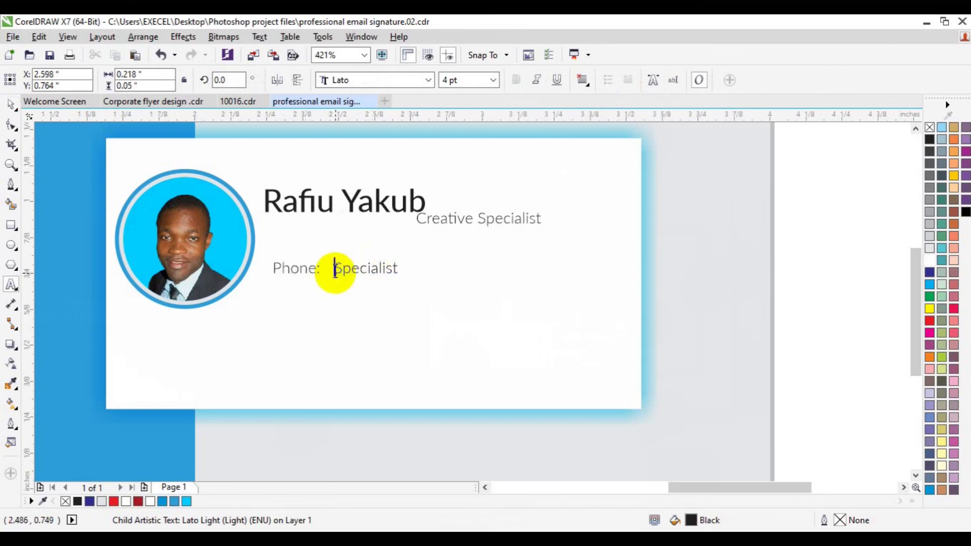
left_click(11, 105)
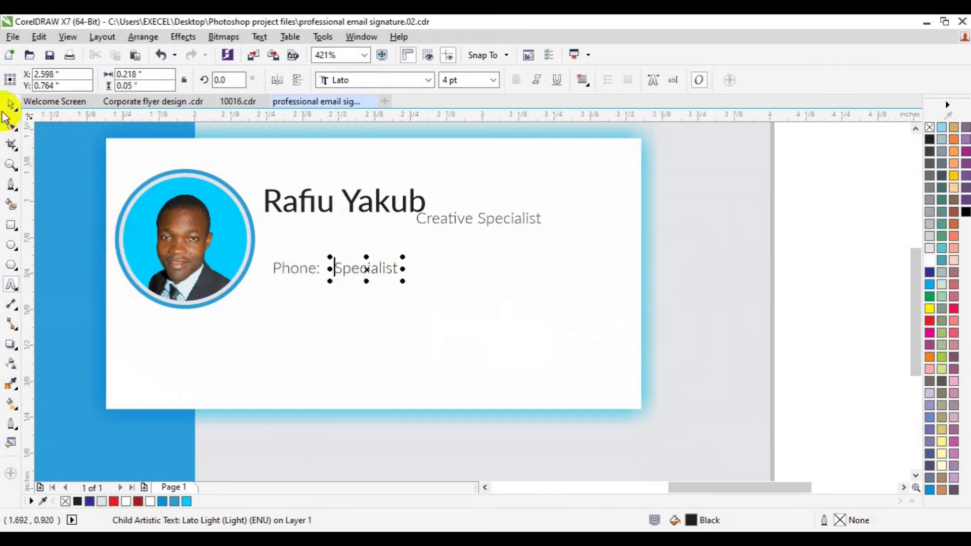
key("Delete")
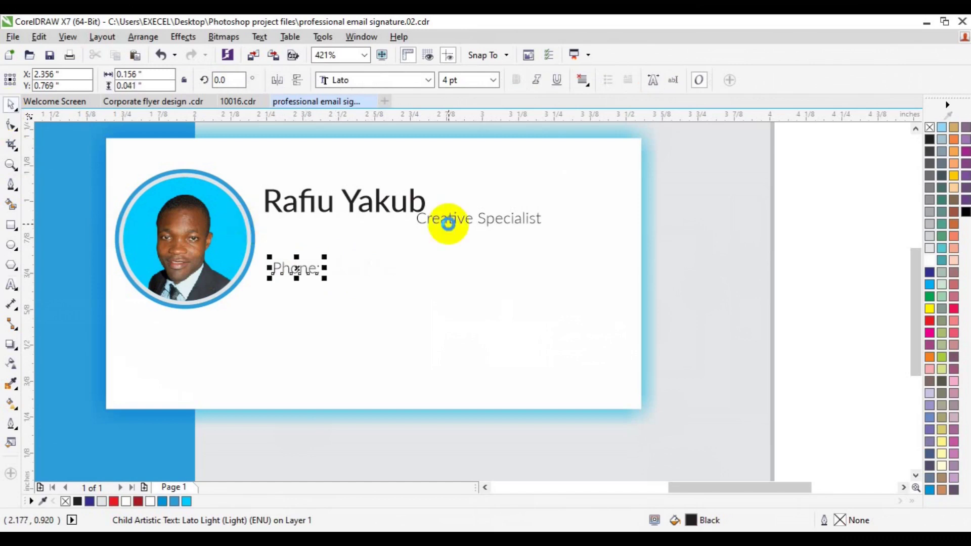
left_click(11, 285)
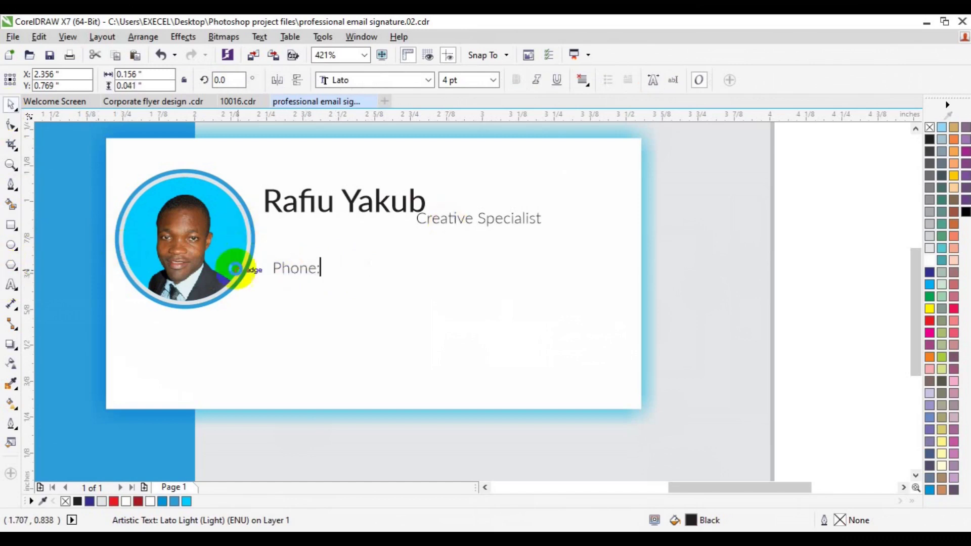
left_click_drag(328, 269, 319, 271)
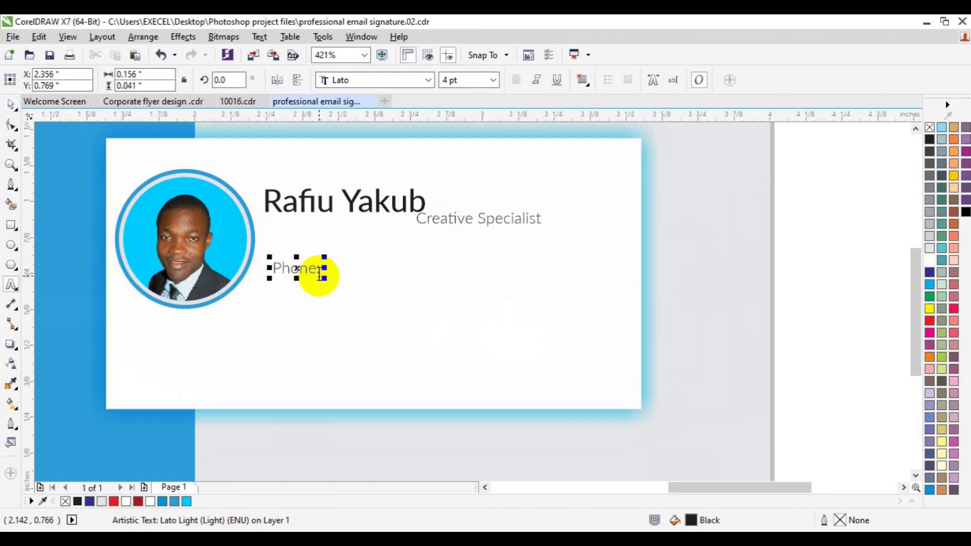
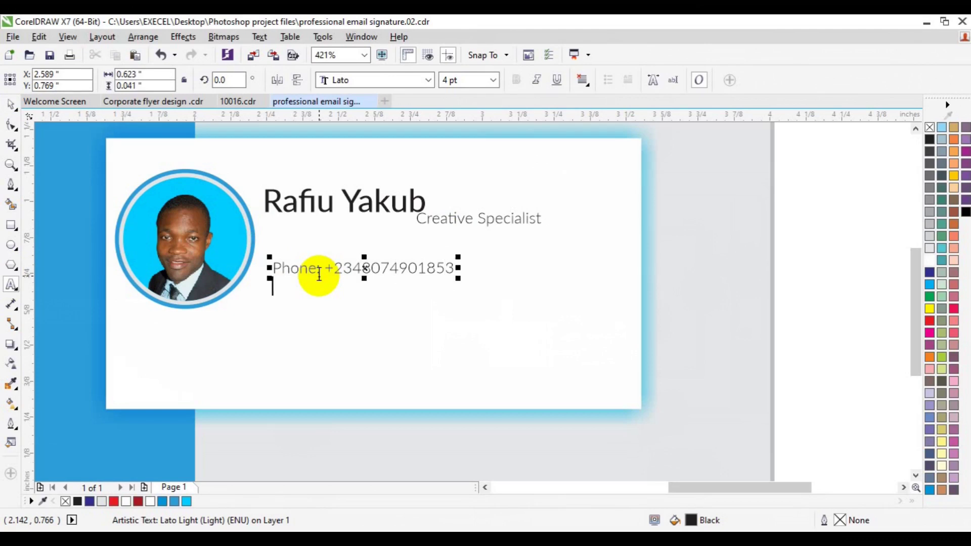
Type the phone number after 'Phone:', fixing its last digit, then add a 'Mail:' line with the e-mail address.
key("Return")
type("Mail")
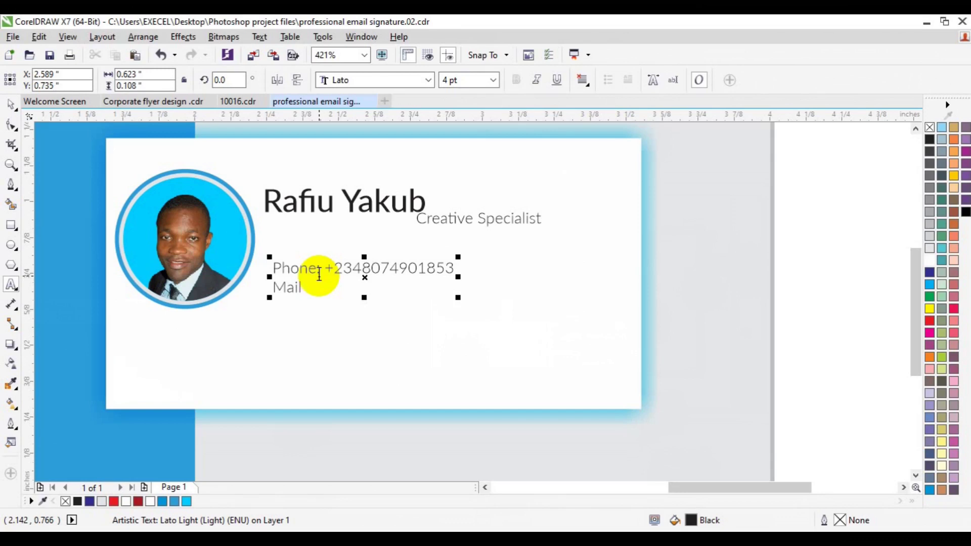
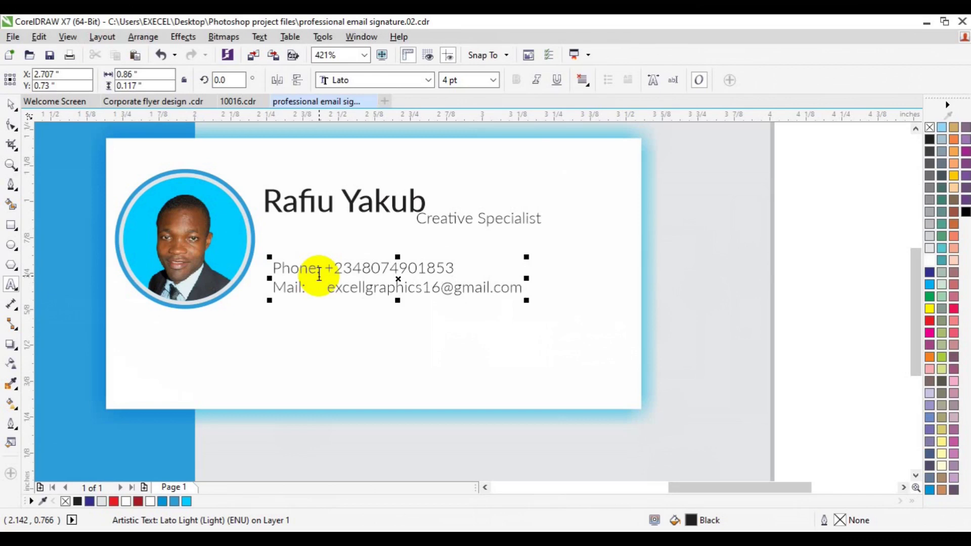
key("Return")
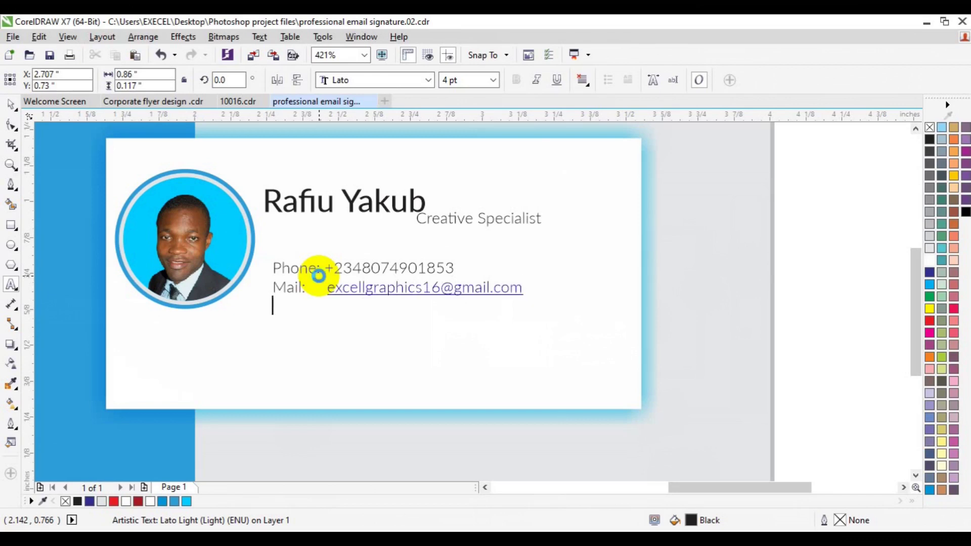
key("ctrl+z")
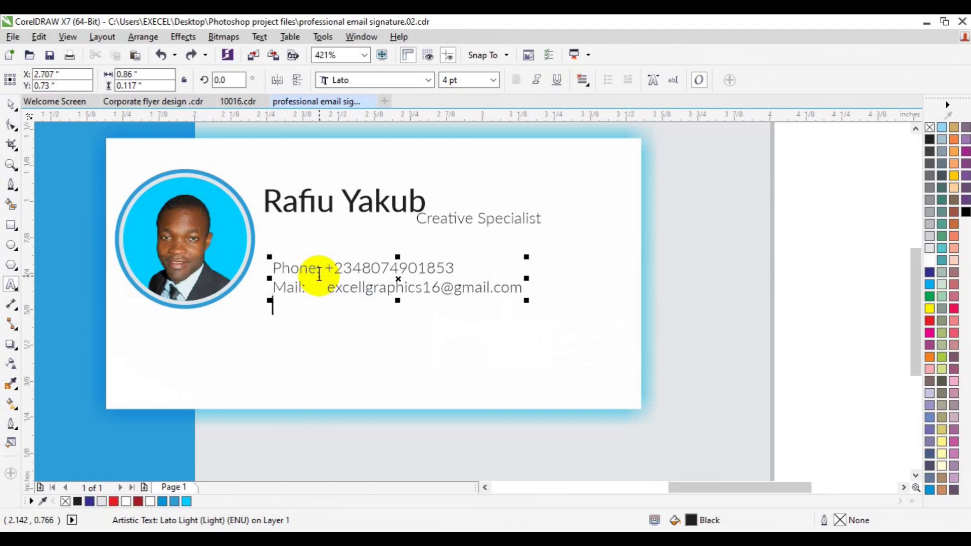
type("We")
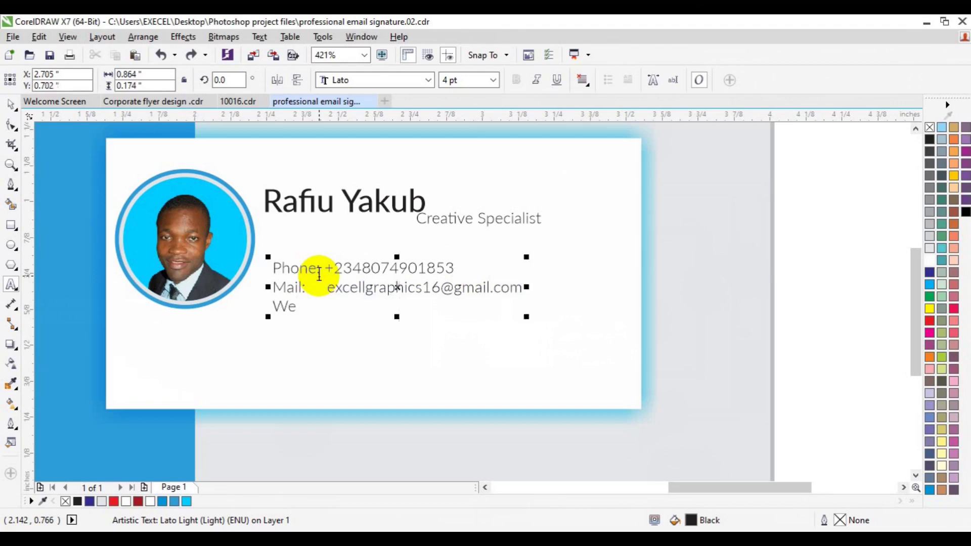
type("b:    ")
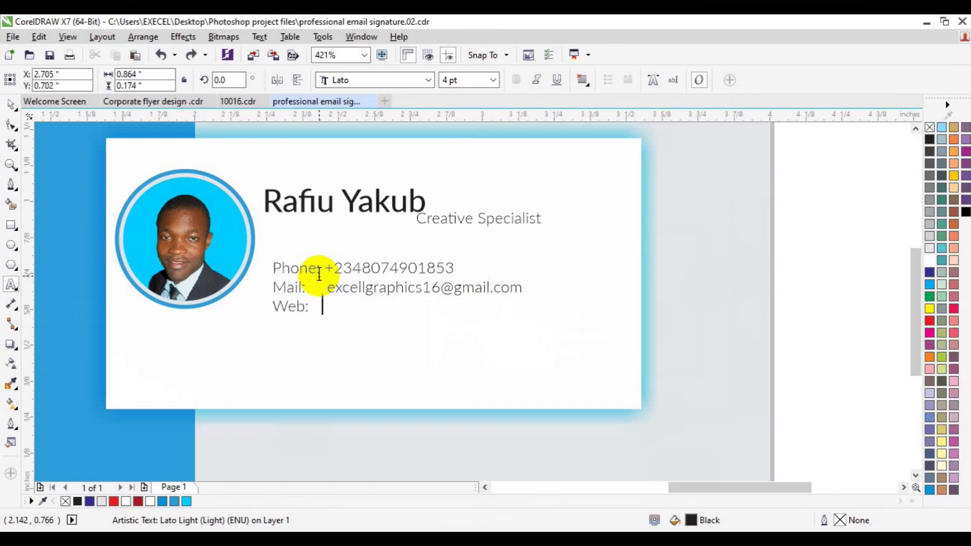
type("www.webur")
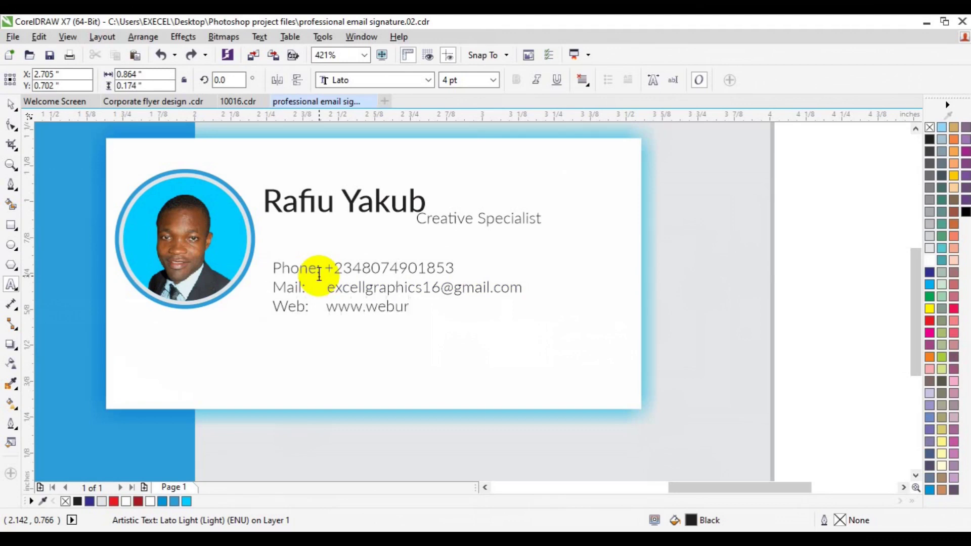
type("l.com")
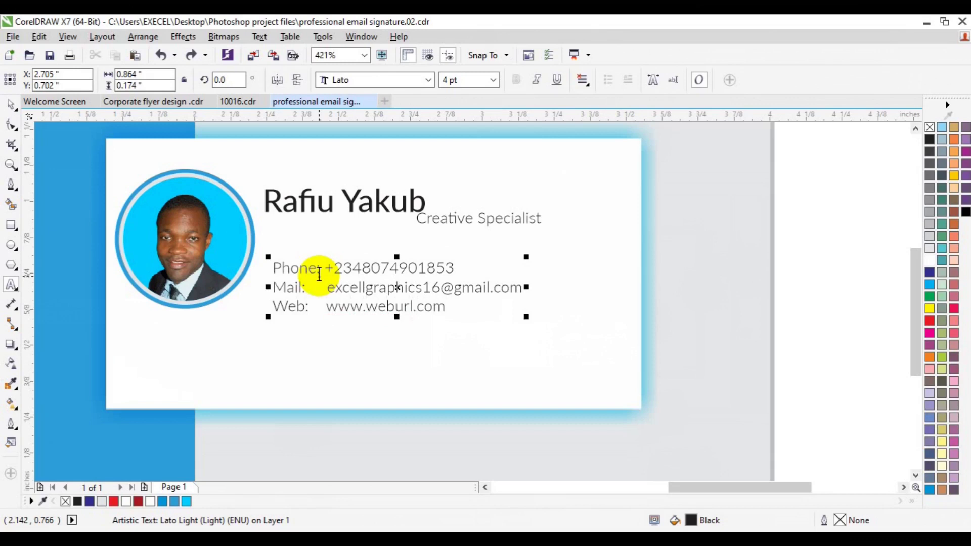
key("Return")
key("ctrl+z")
Type the line 'Address: Office area, State, Nigeria.' and finish text editing.
type("Add")
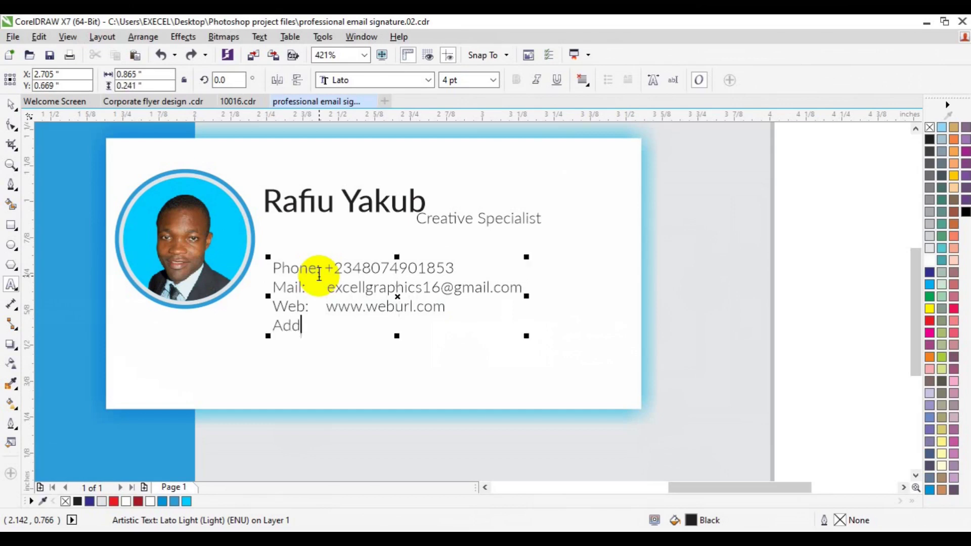
type("ress:")
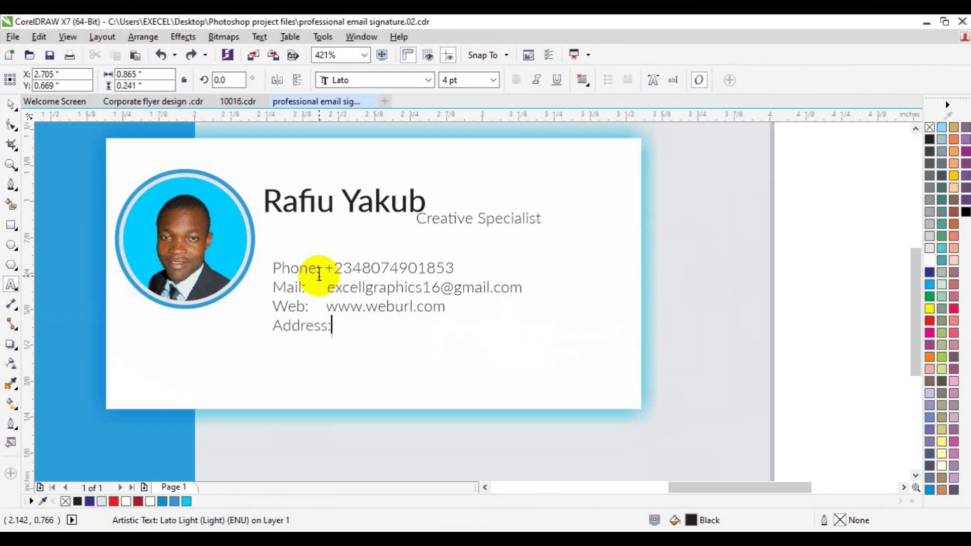
left_click(319, 273)
type("Office ")
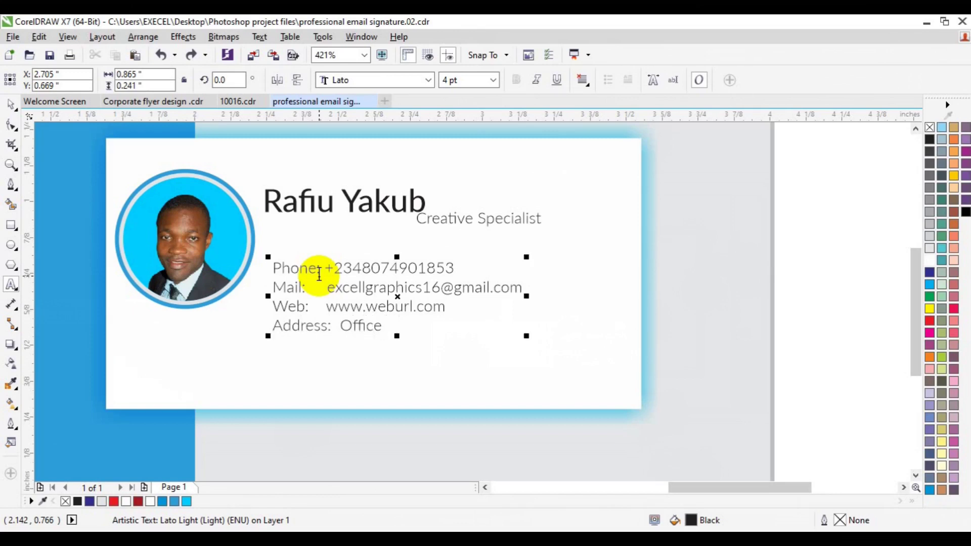
type("area,")
left_click(319, 275)
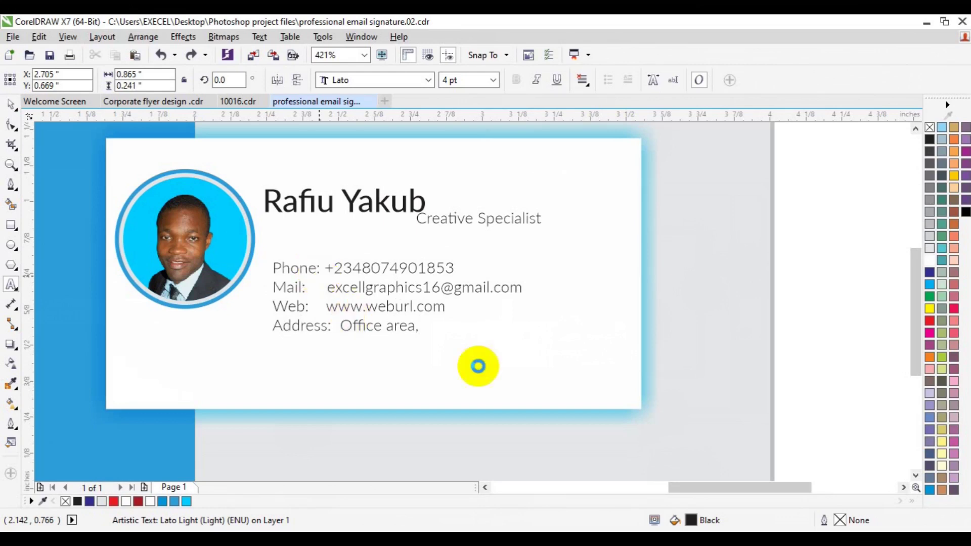
type("Stat")
type("e")
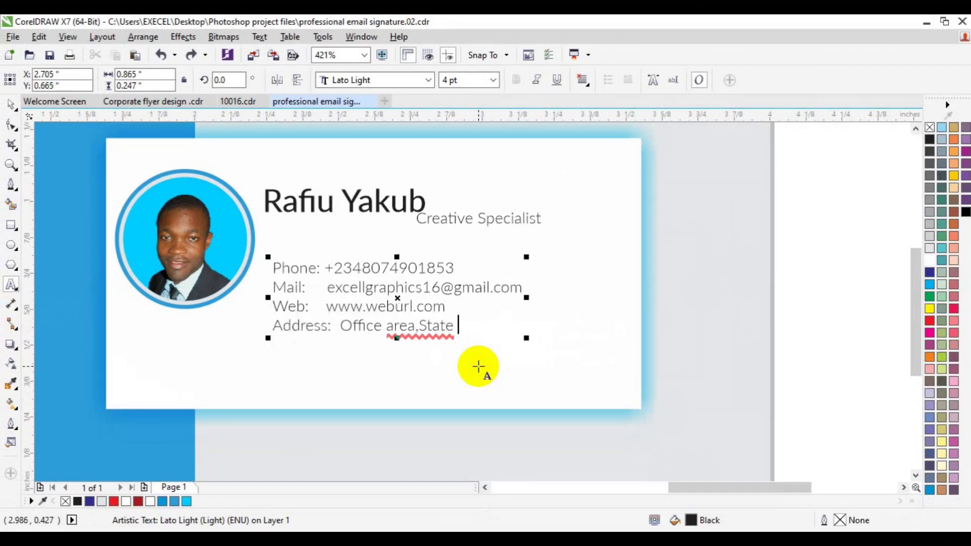
key("BackSpace")
type(", ")
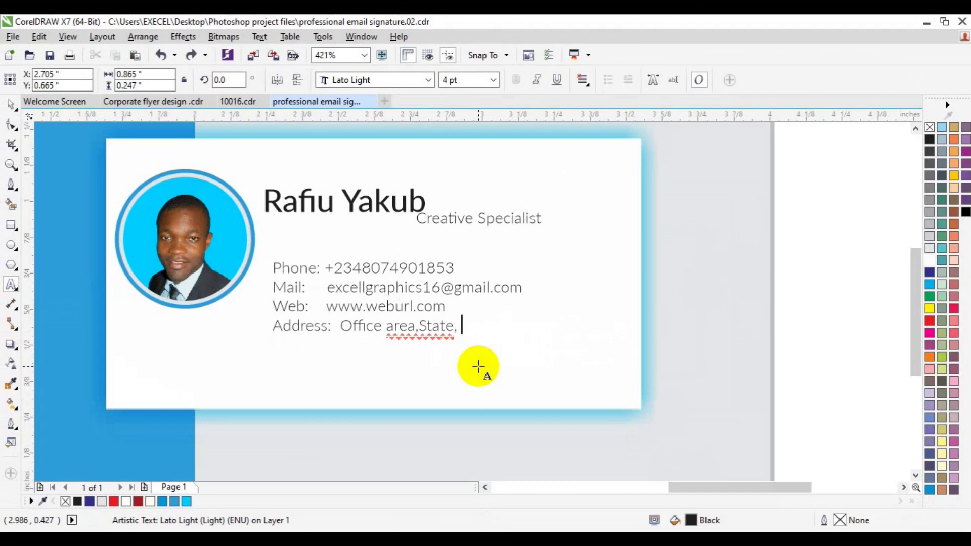
type("Nigeri")
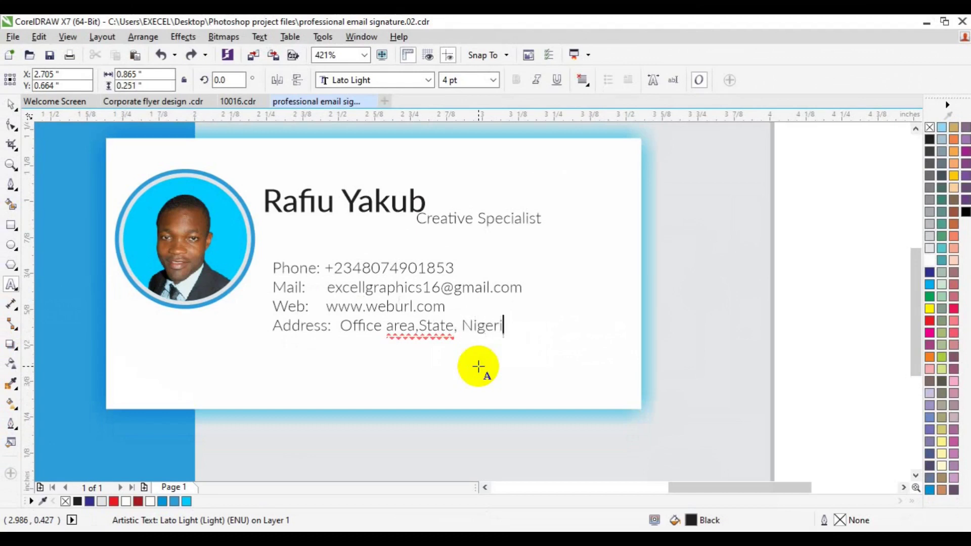
type("a.")
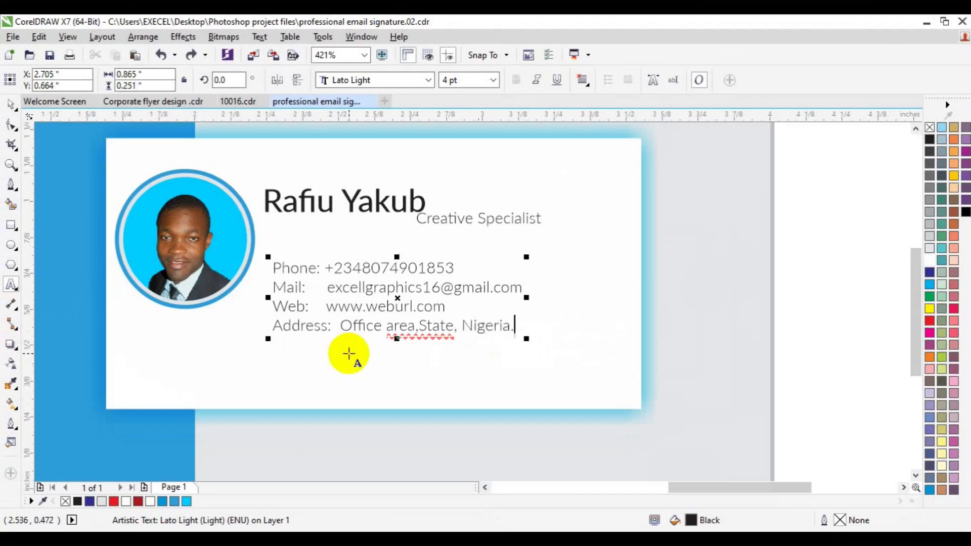
key("ctrl+s")
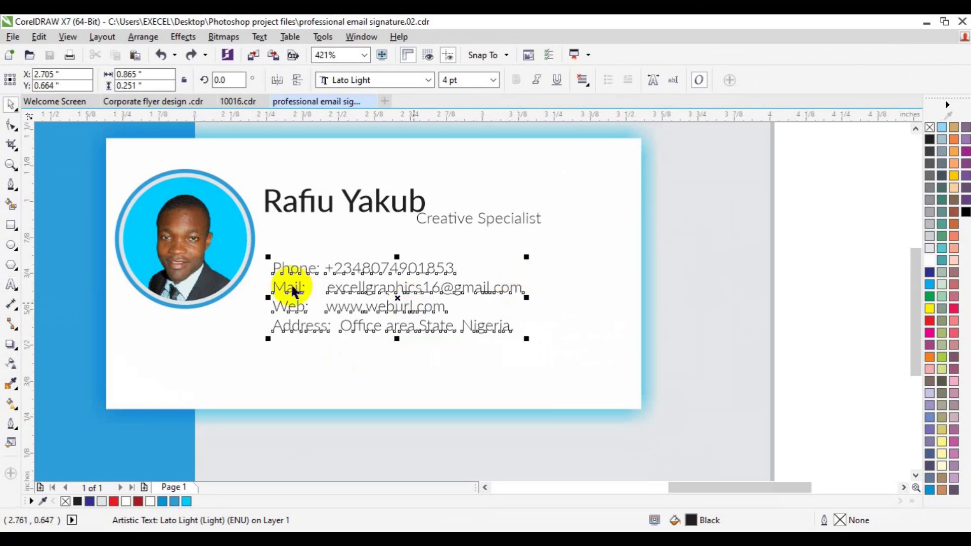
Pad the contact lines with spaces so their values line up in one column.
left_click(13, 288)
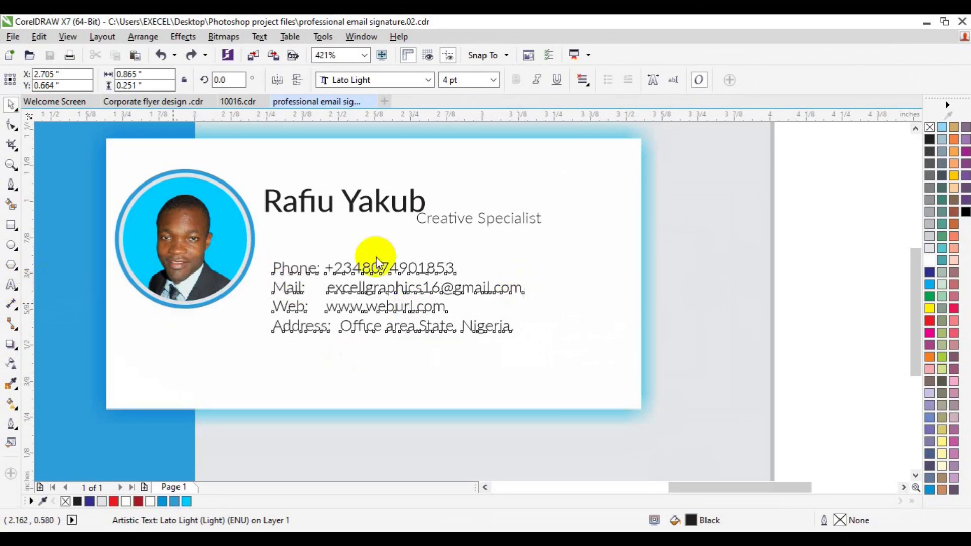
left_click(11, 286)
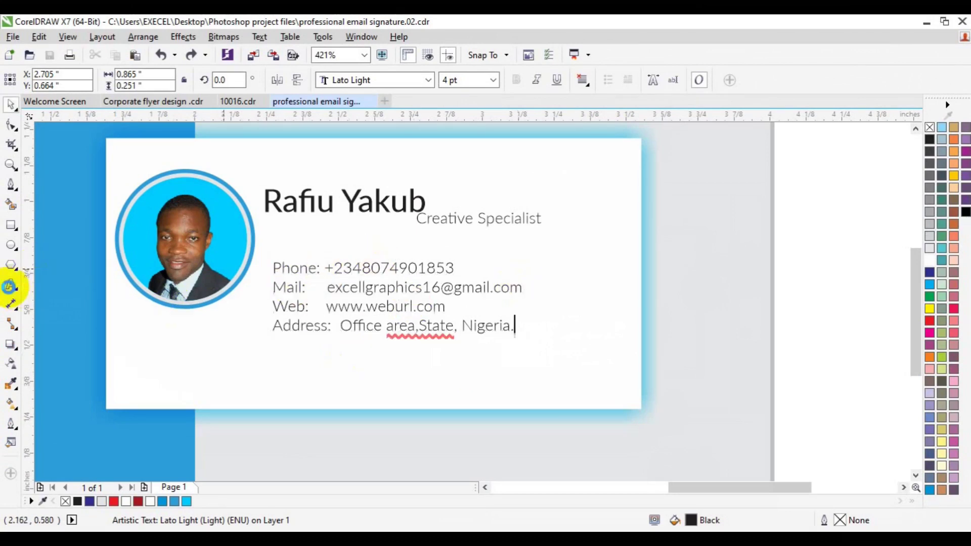
left_click(329, 308)
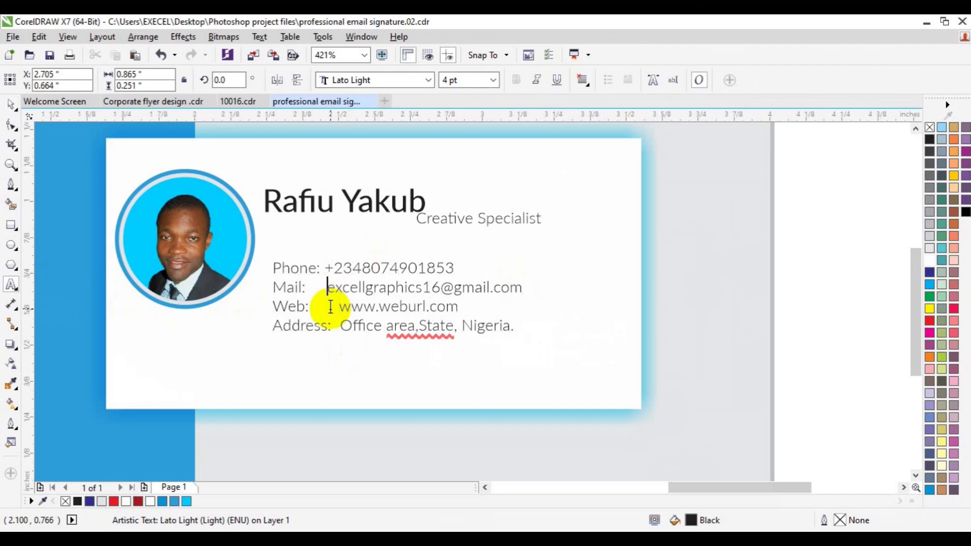
key("Up")
key("Left")
key("Left")
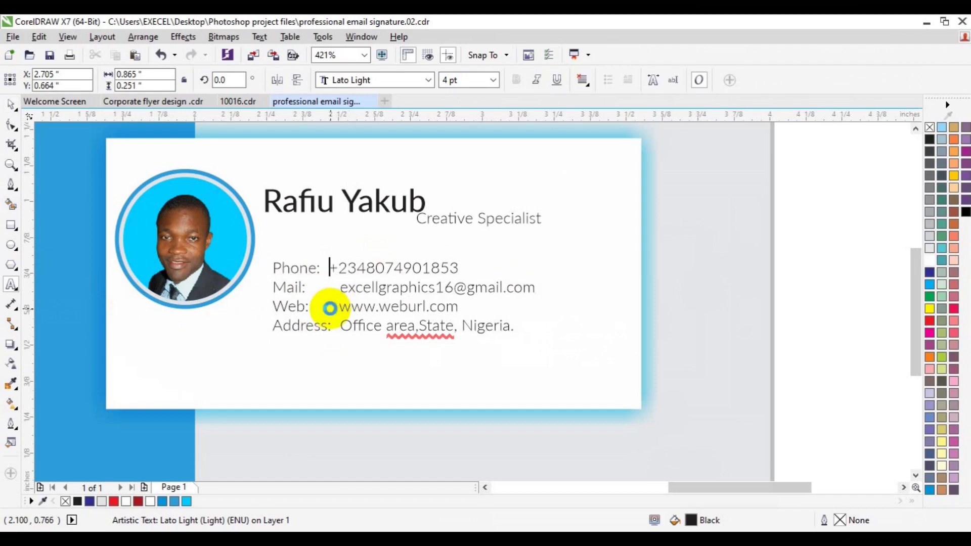
left_click(11, 105)
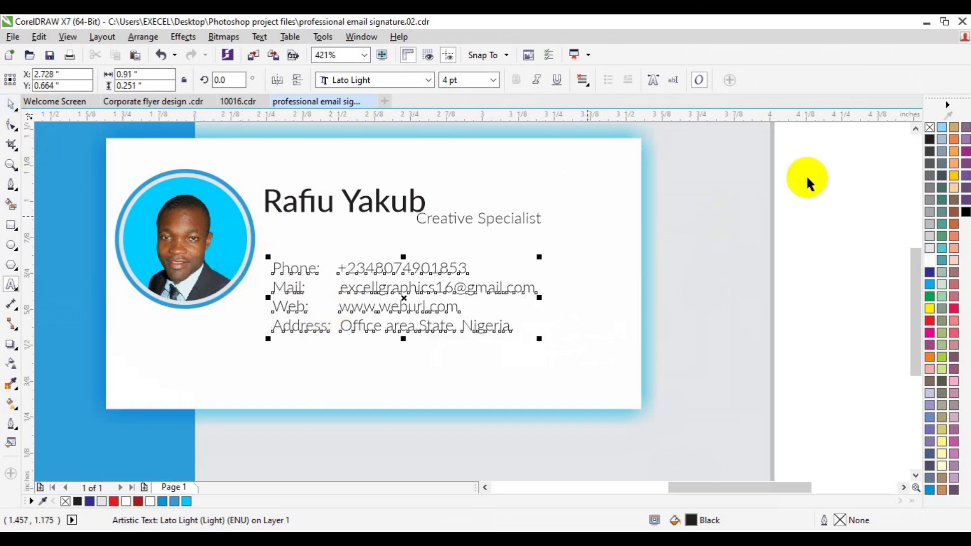
Group the name and title and left-align them with the contact block.
left_click_drag(816, 146, 258, 233)
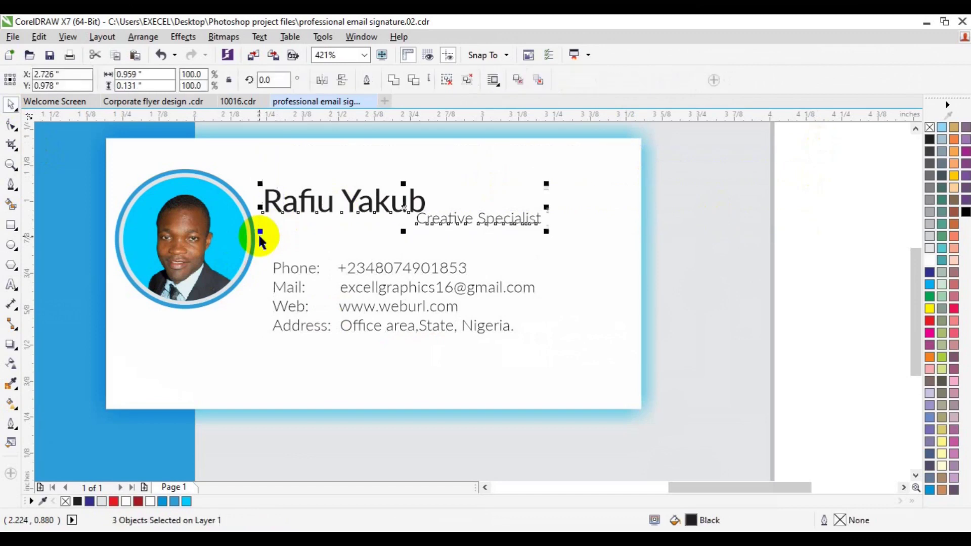
key("ctrl+g")
left_click(289, 286, "shift")
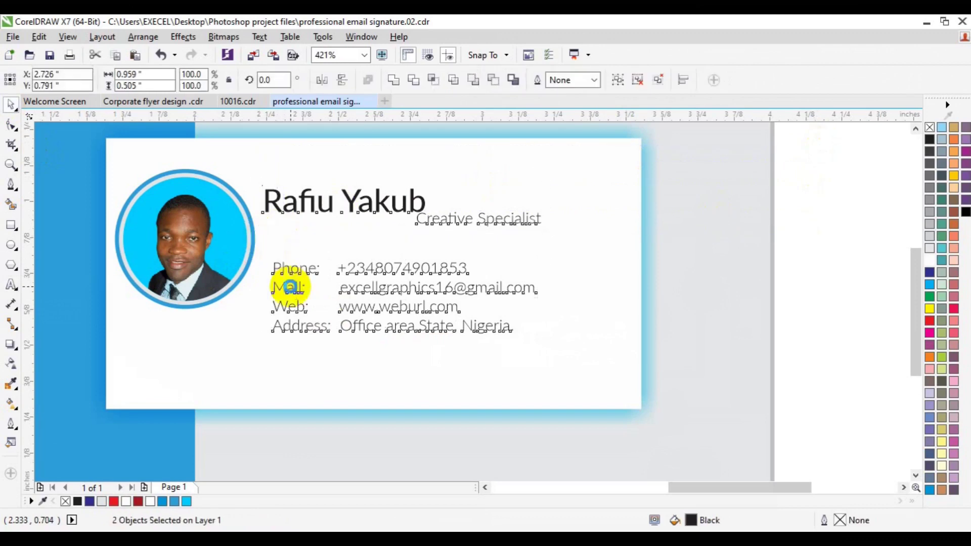
key("l")
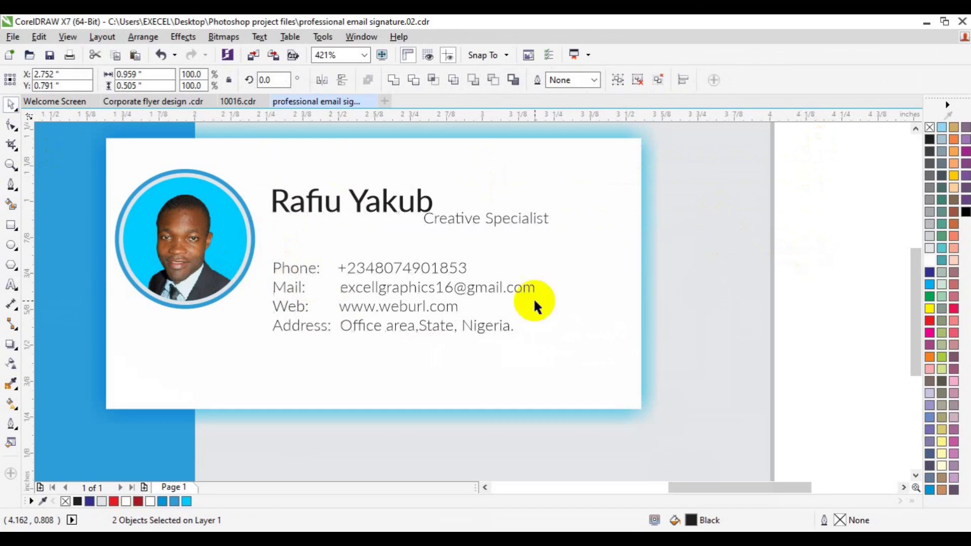
key("Escape")
Move the contact block slightly higher and switch to the 10016.cdr document.
left_click(389, 311)
left_click_drag(390, 311, 380, 296)
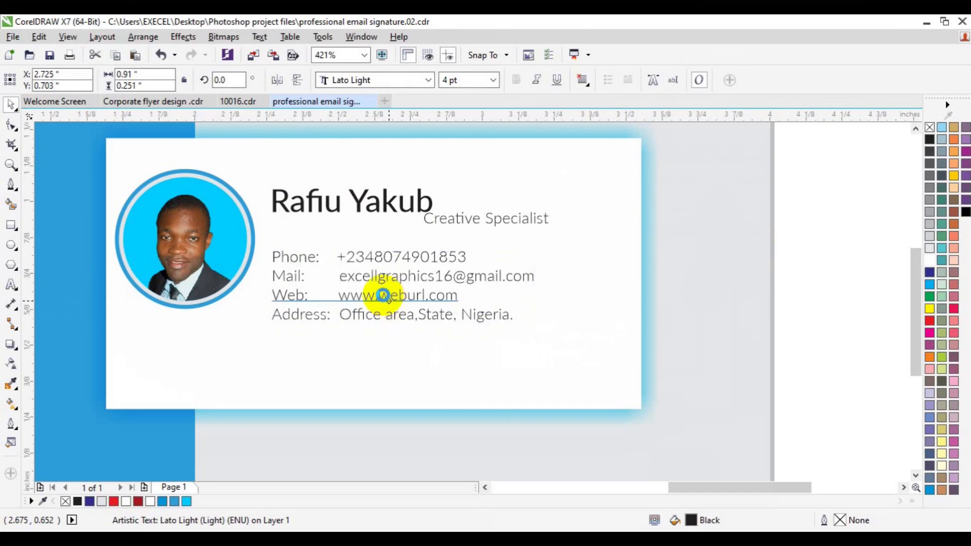
left_click(359, 210, "shift")
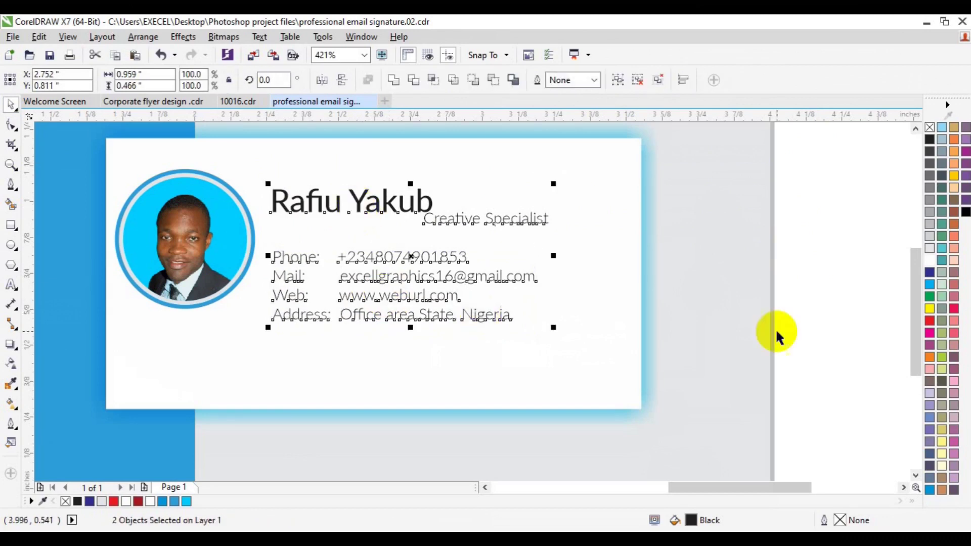
left_click(837, 362)
left_click(250, 102)
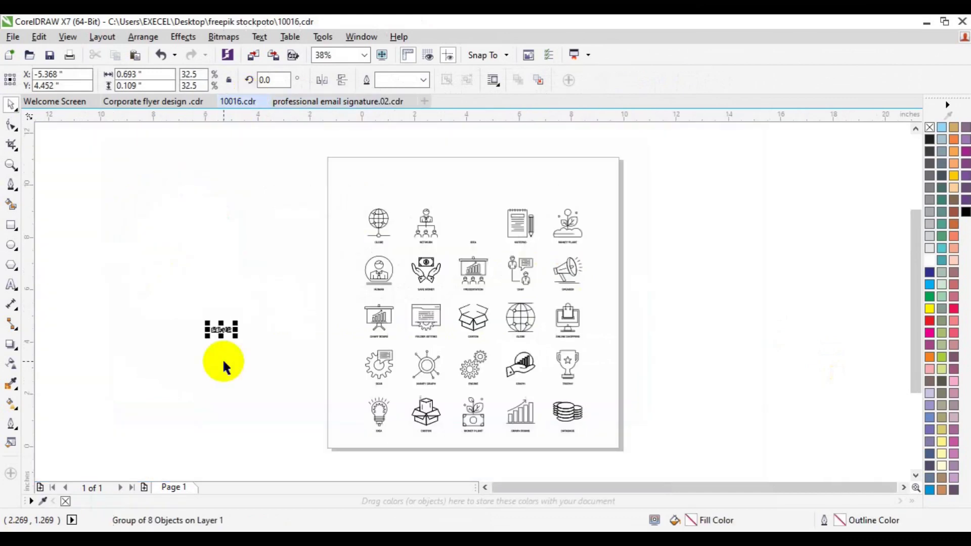
Copy the social icon group from 10016.cdr and paste it in a row below the address.
left_click_drag(184, 289, 279, 365)
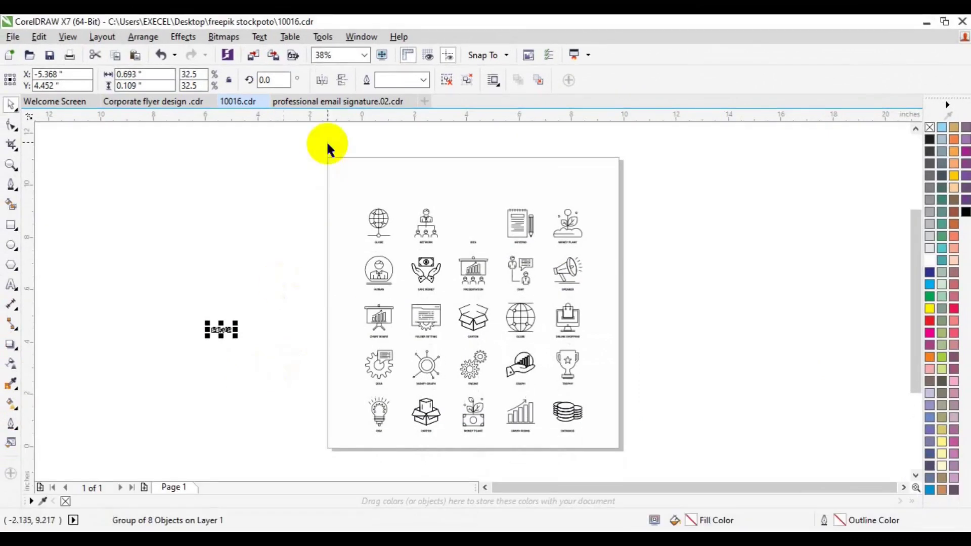
left_click(327, 105)
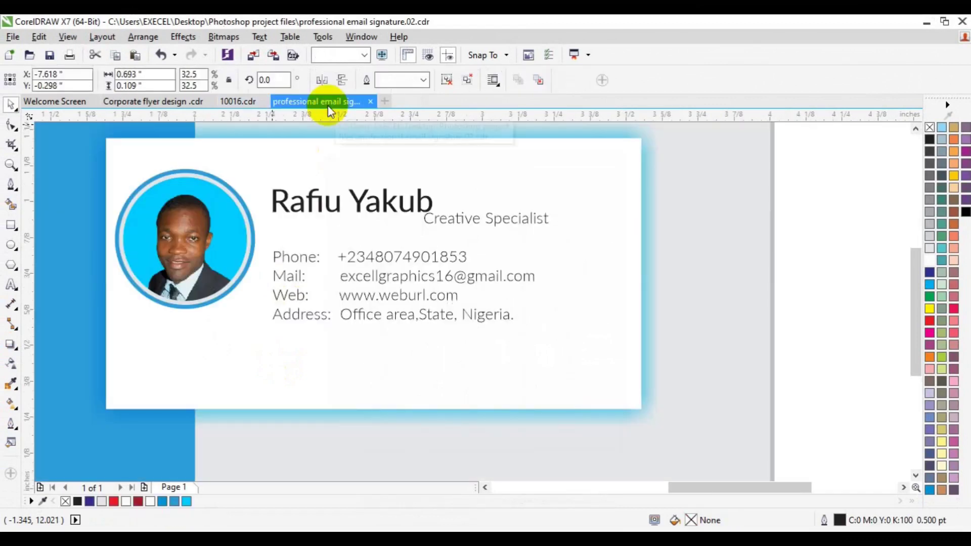
key("ctrl+v")
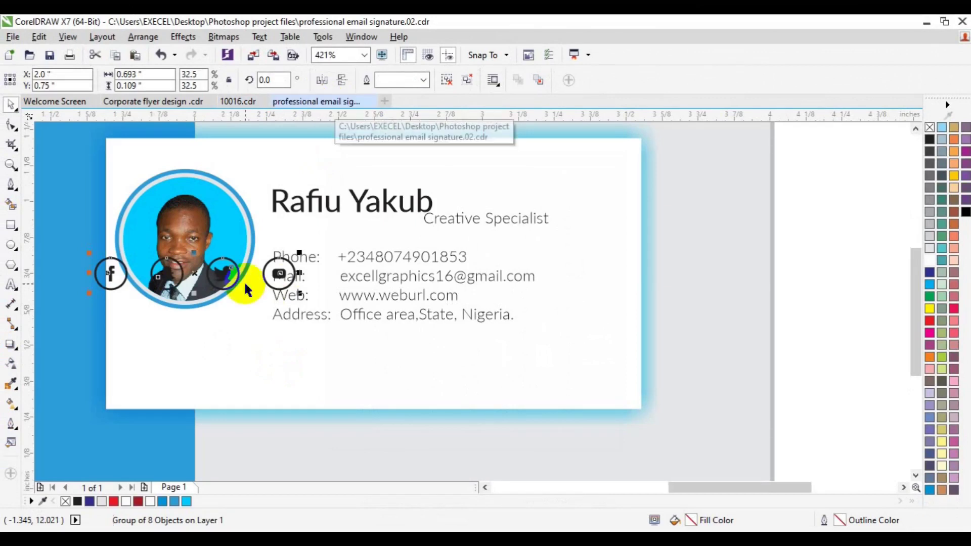
left_click_drag(184, 275, 357, 364)
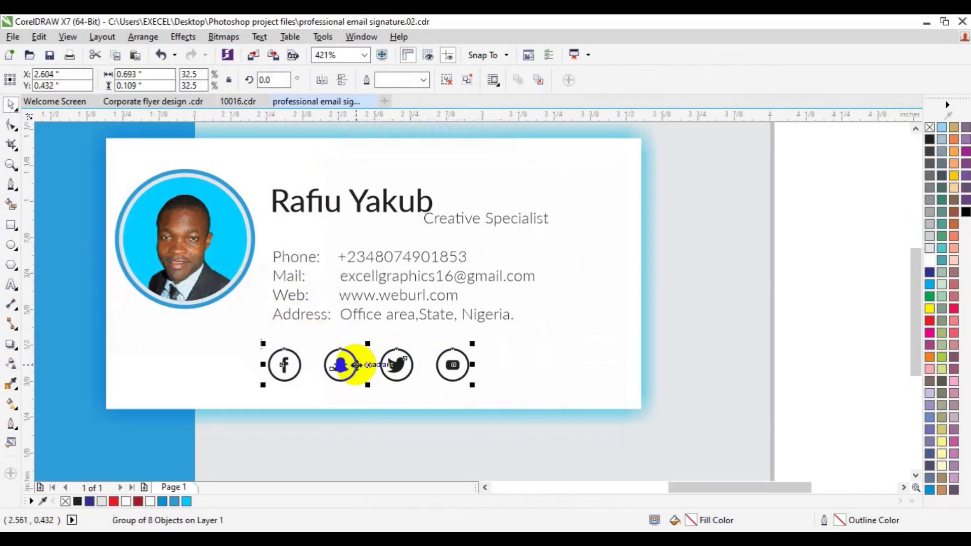
Left-align the icon row with the contact text.
left_click(299, 315, "shift")
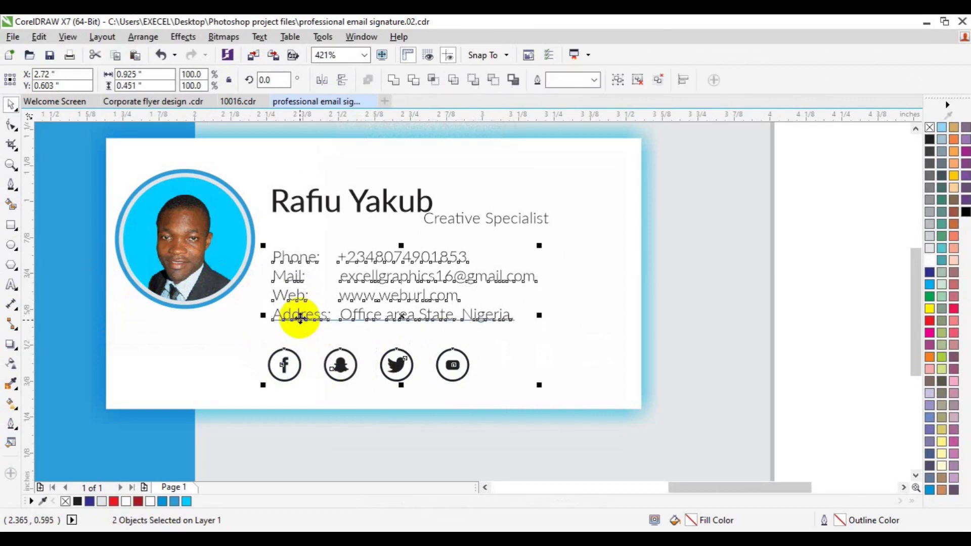
key("l")
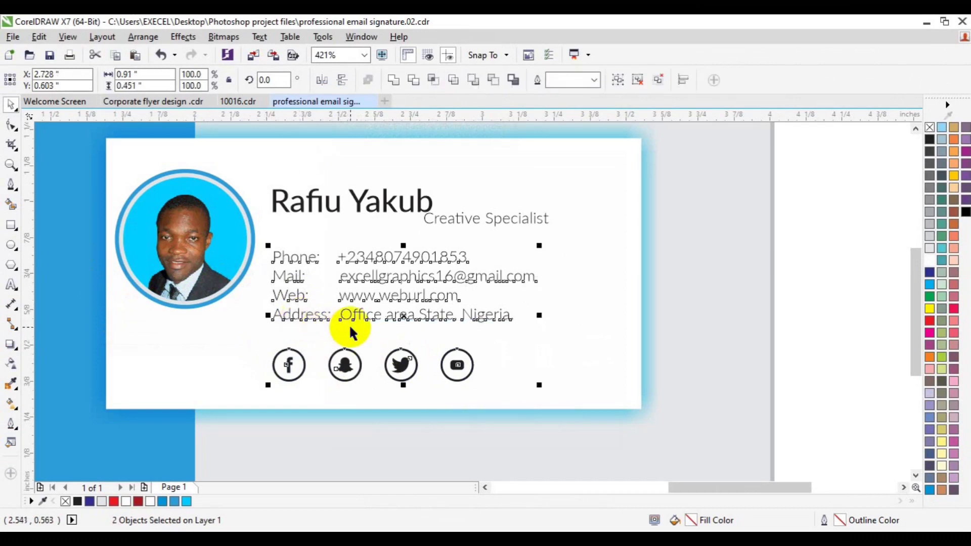
left_click(729, 335)
left_click(458, 373)
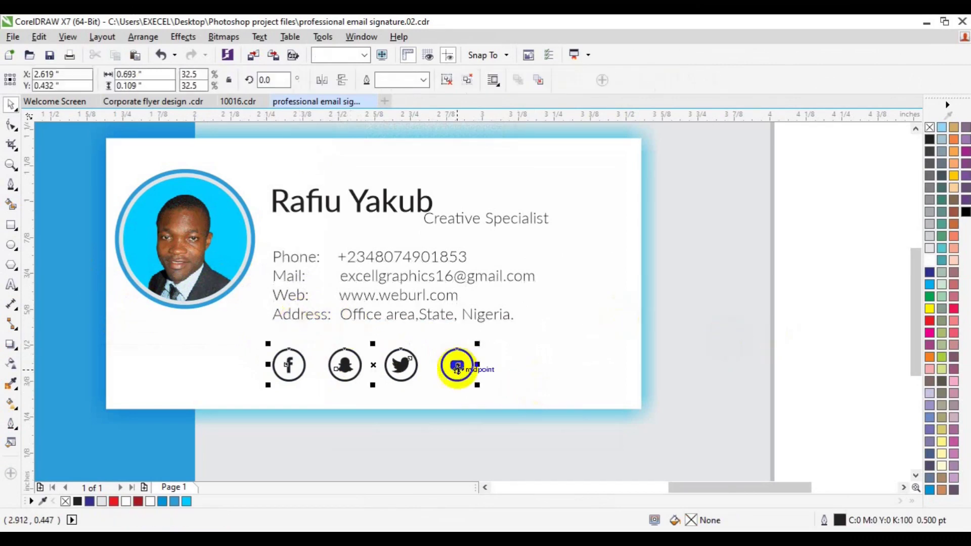
Ungroup the social icons and fill the YouTube symbol sky blue.
left_click(174, 502)
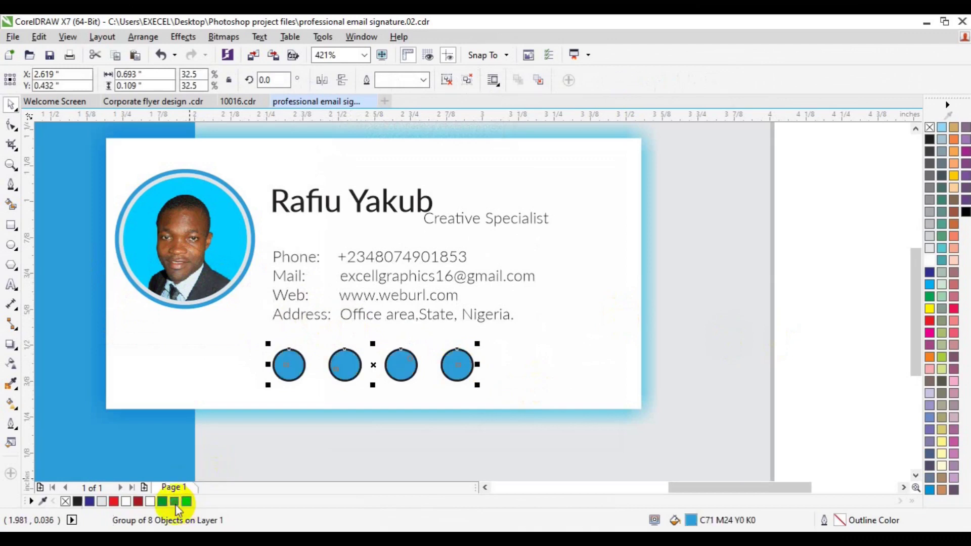
key("ctrl+z")
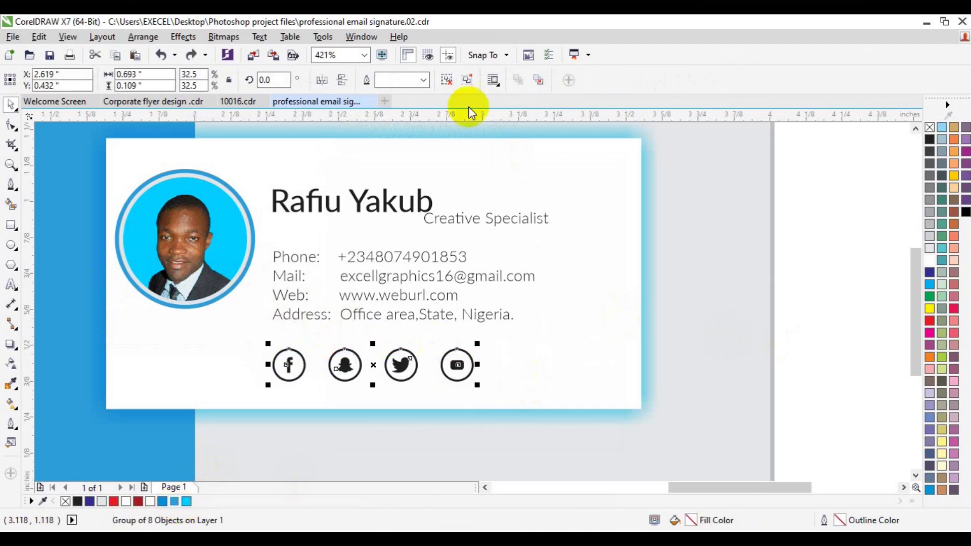
left_click(448, 86)
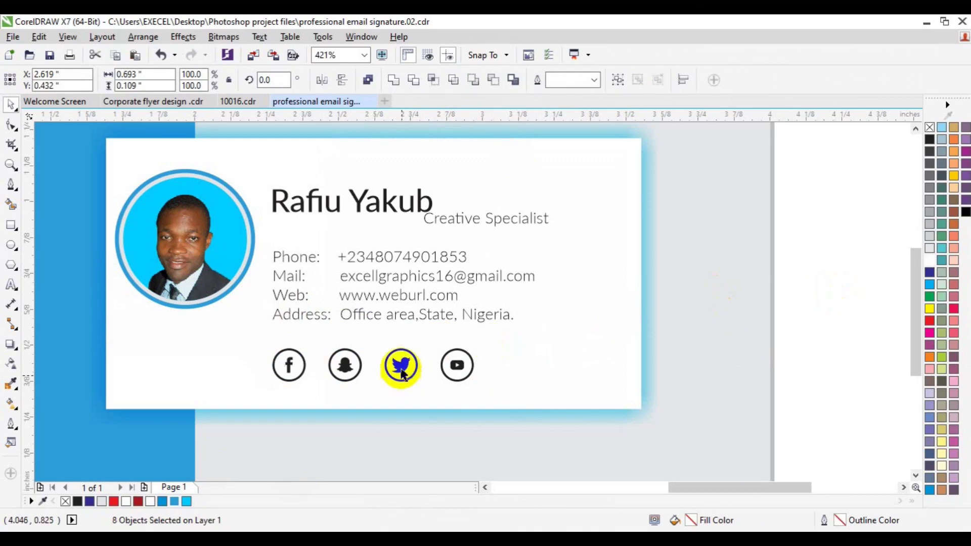
left_click(402, 373)
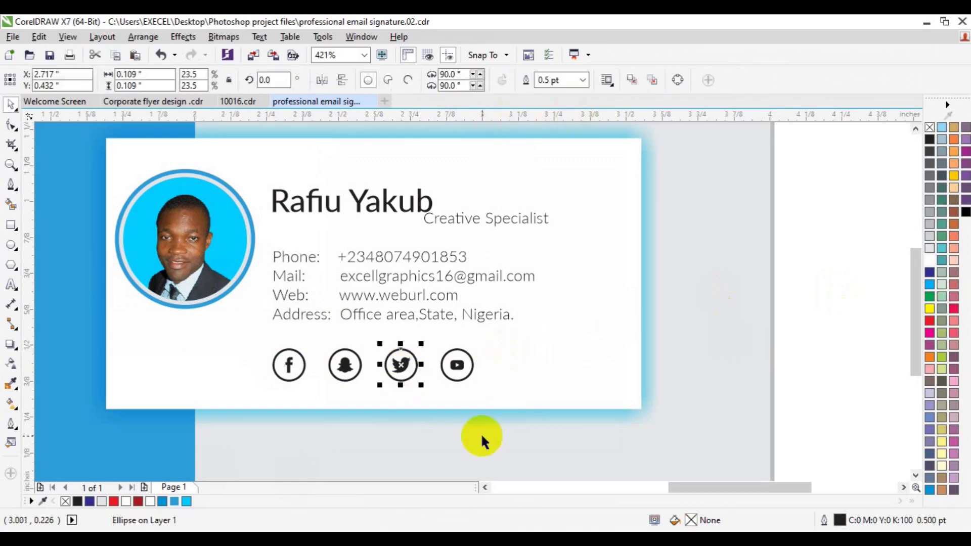
left_click(466, 427)
left_click(399, 372)
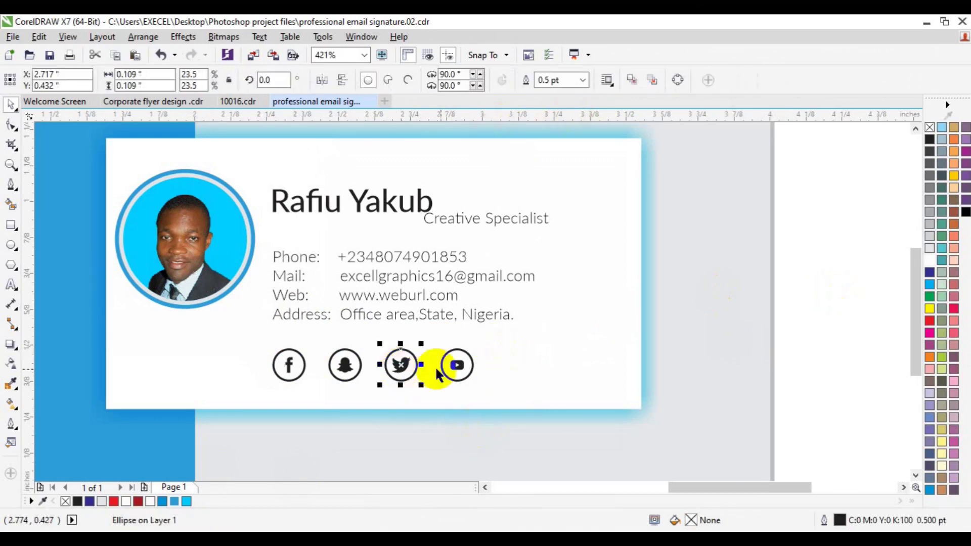
left_click(455, 377)
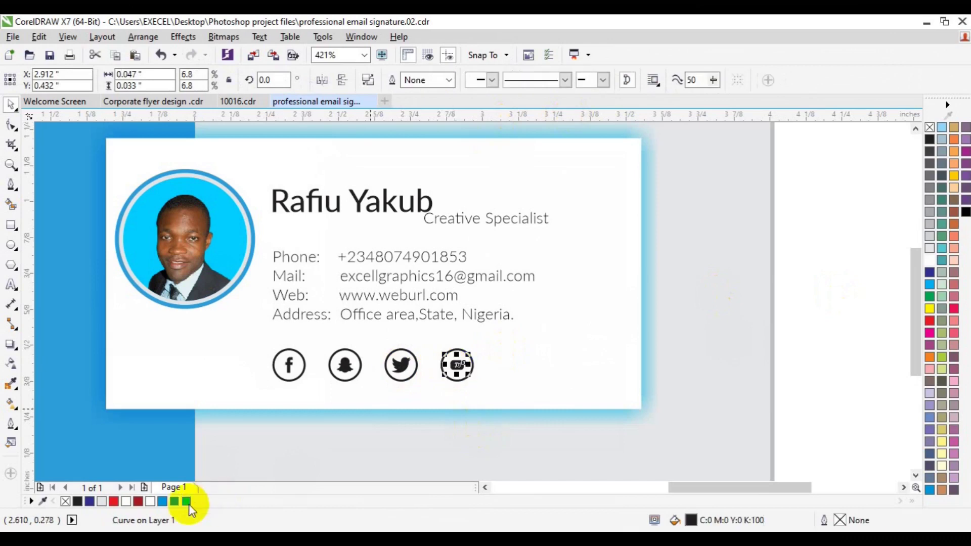
left_click(188, 502)
Fill the Twitter bird and the Snapchat ghost sky blue.
left_click(396, 370)
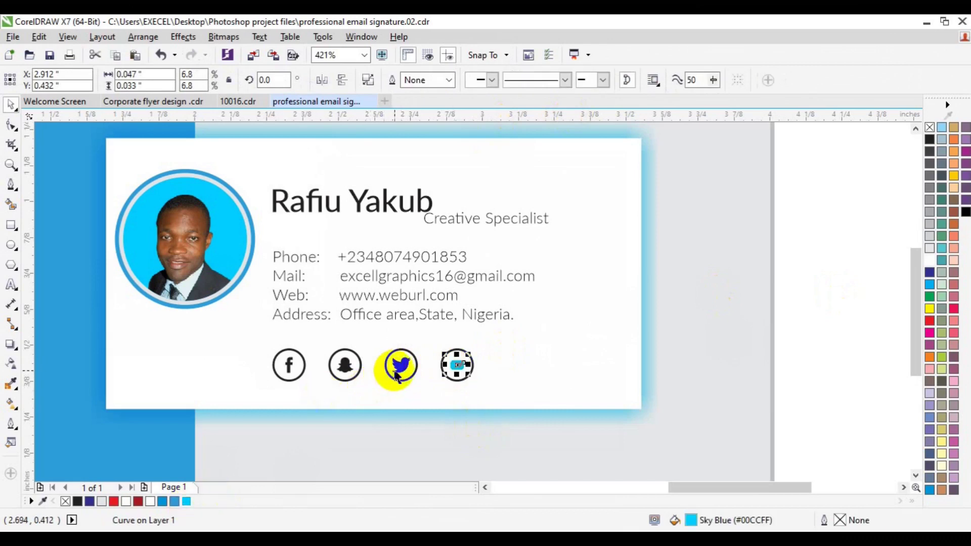
left_click(188, 502)
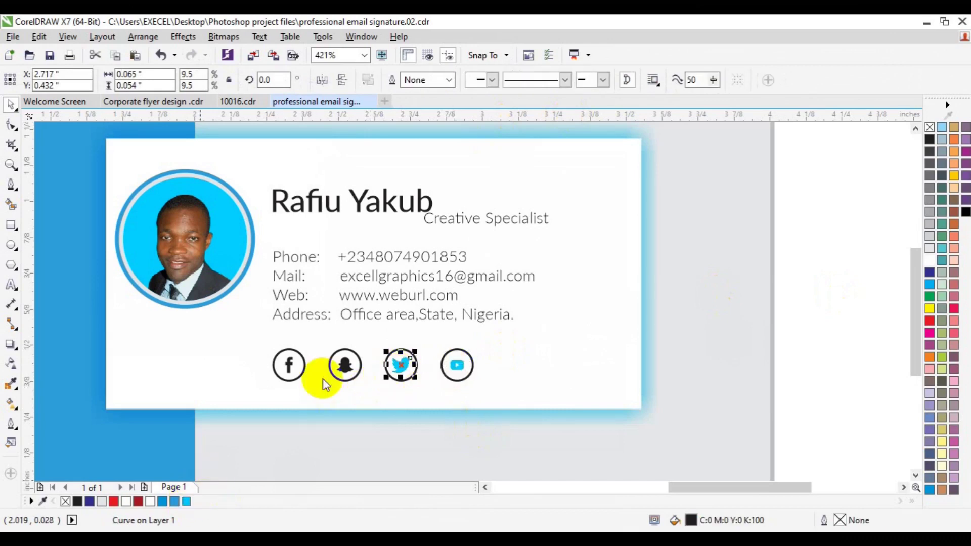
left_click(345, 366)
left_click_drag(347, 374, 342, 375)
left_click(340, 370)
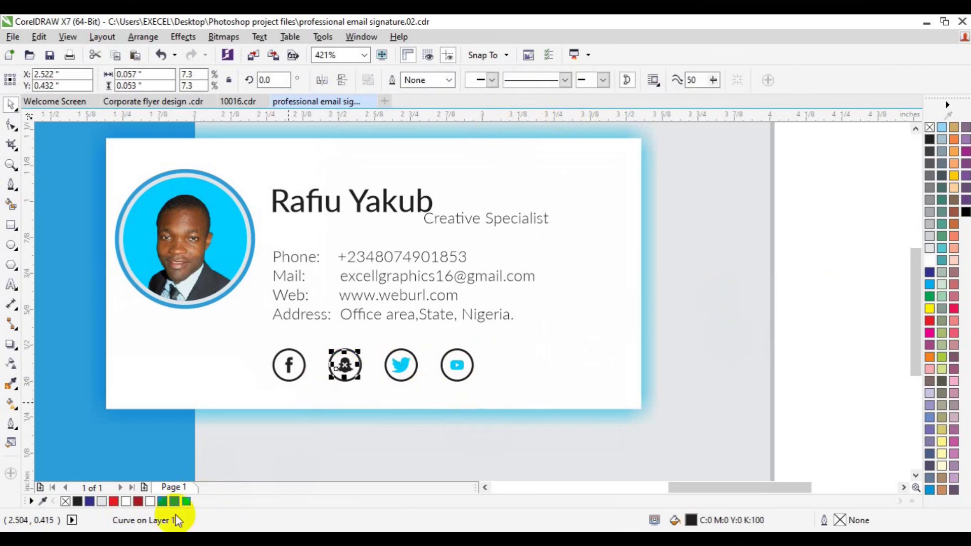
left_click(186, 502)
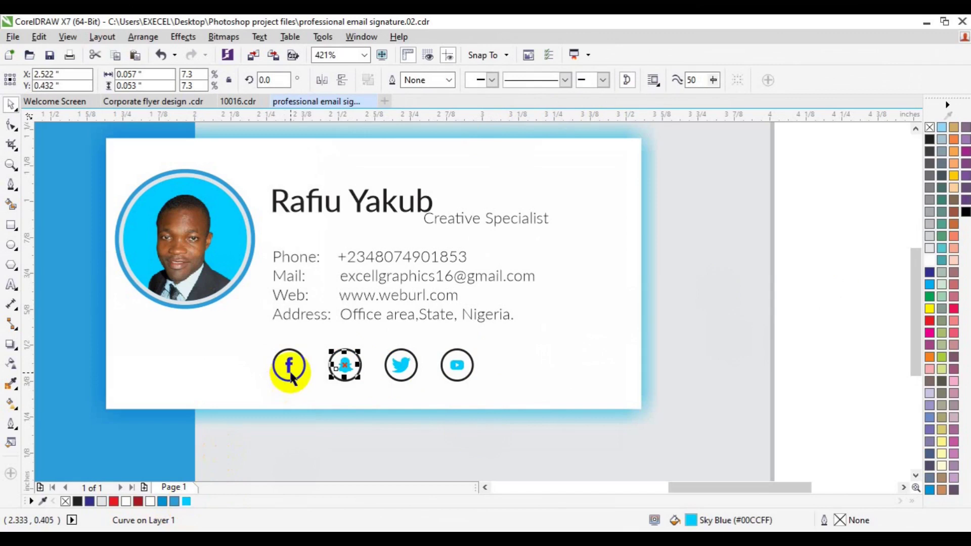
Colour the Facebook 'f' sky blue and group all four icons.
left_click(288, 375)
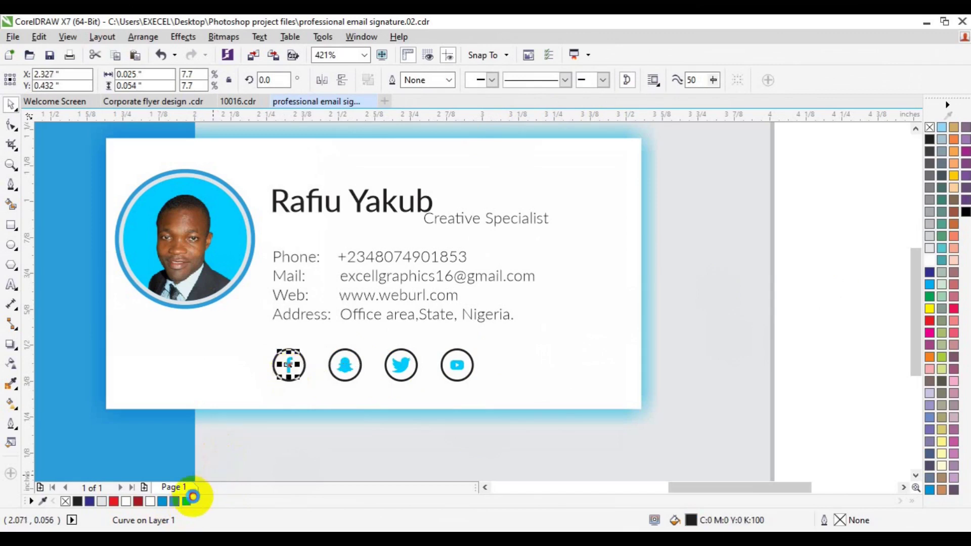
left_click_drag(272, 377, 275, 369)
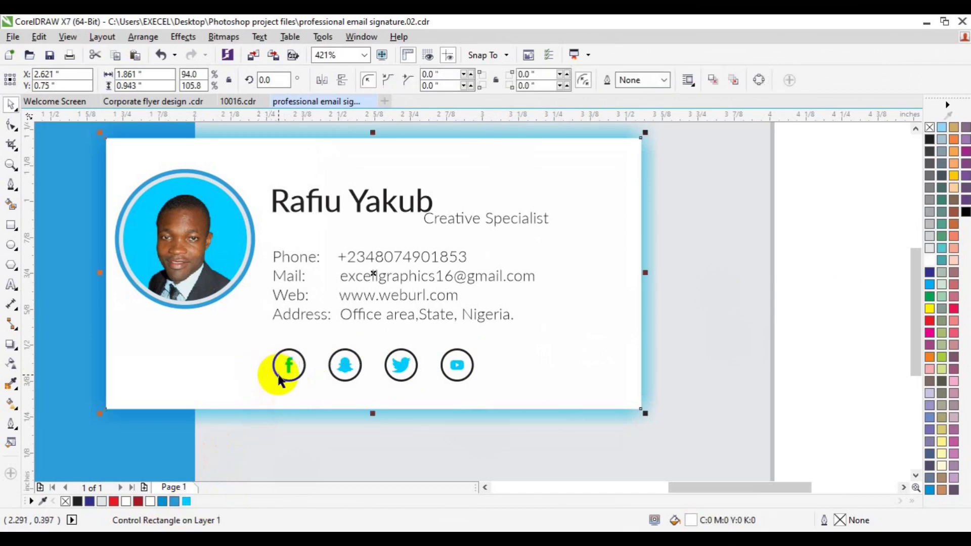
left_click(275, 371)
left_click_drag(800, 303, 241, 389)
key("ctrl+g")
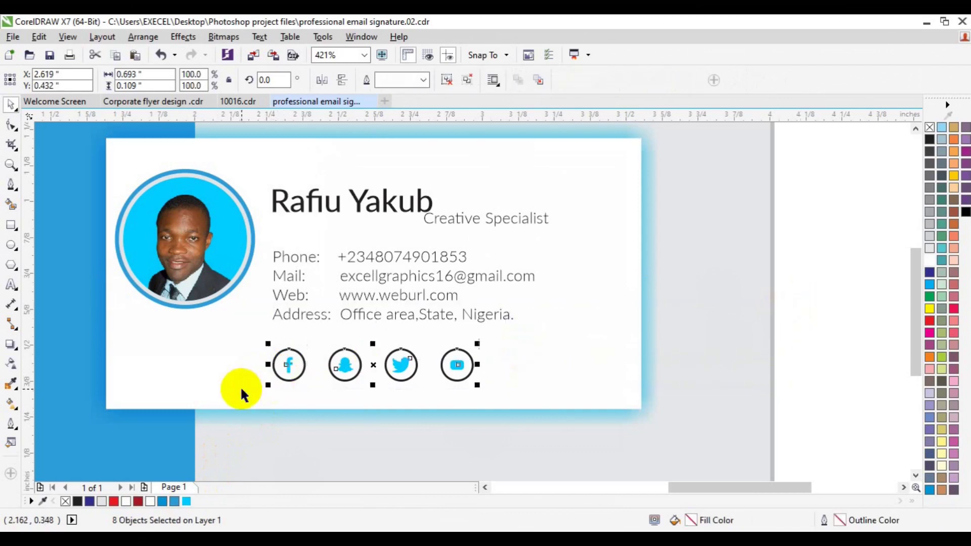
Group the contact text with the icons and nudge them and the name two steps right.
left_click(289, 316, "shift")
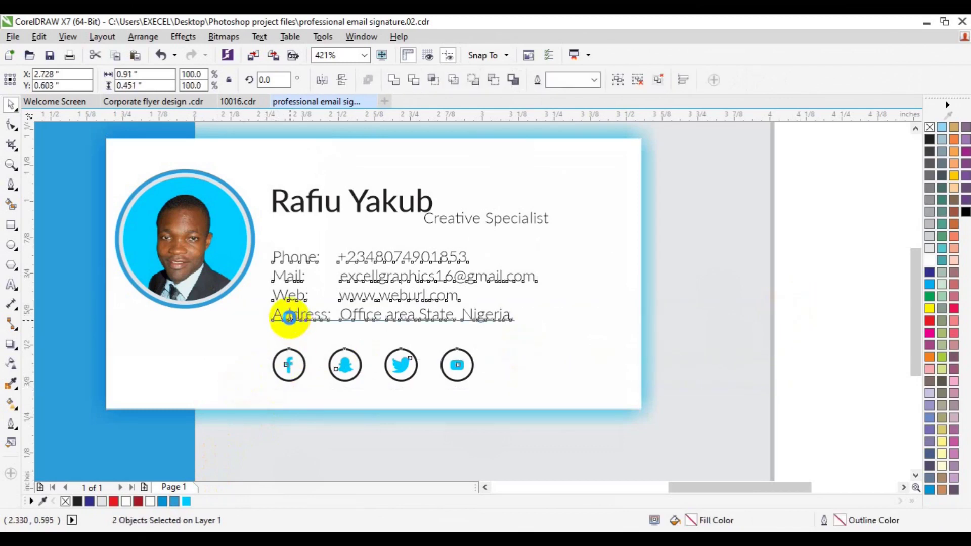
key("ctrl+g")
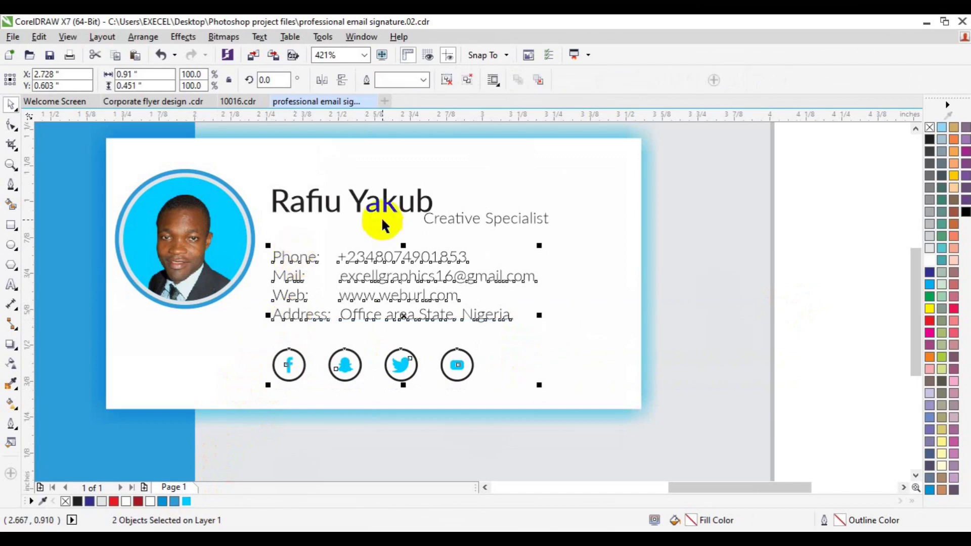
left_click(374, 209, "shift")
left_click(375, 209)
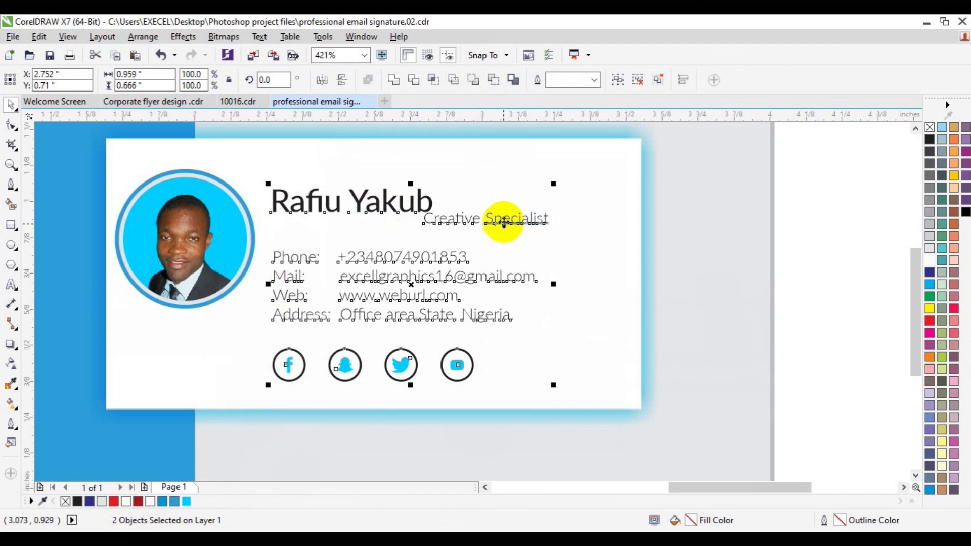
key("Right")
key("Right")
key("Right")
key("Right")
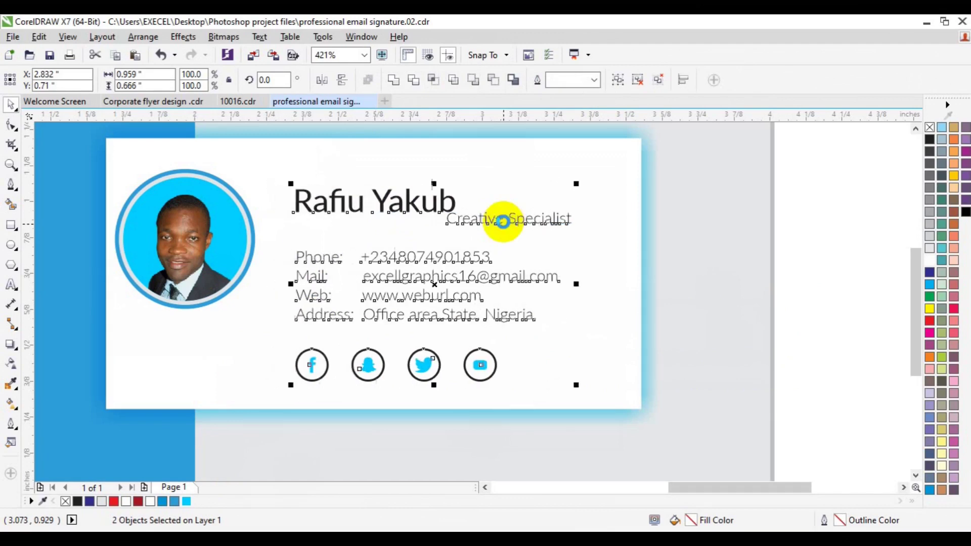
key("Right")
key("Right")
key("Right")
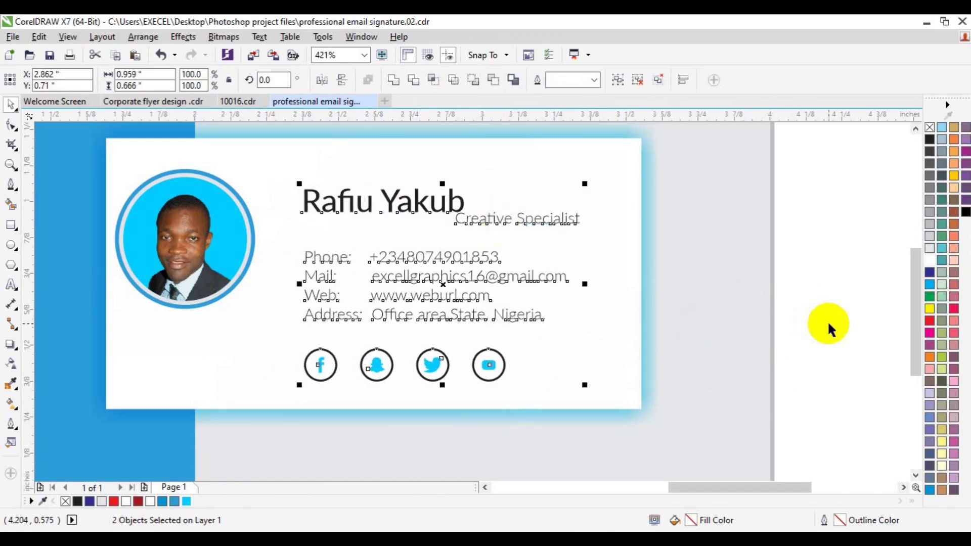
Ungroup the contact/icons group and the name/title group.
left_click(828, 324)
left_click(317, 314)
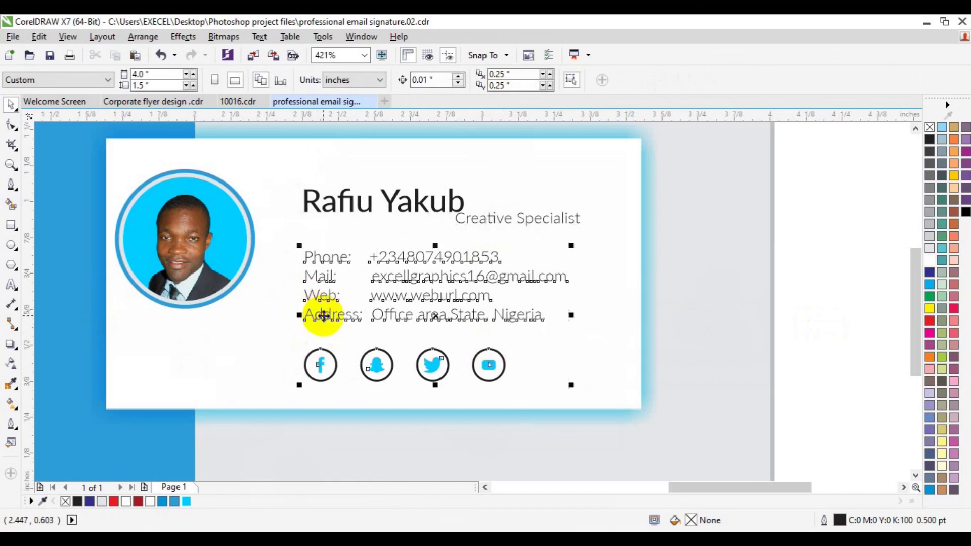
left_click(446, 80)
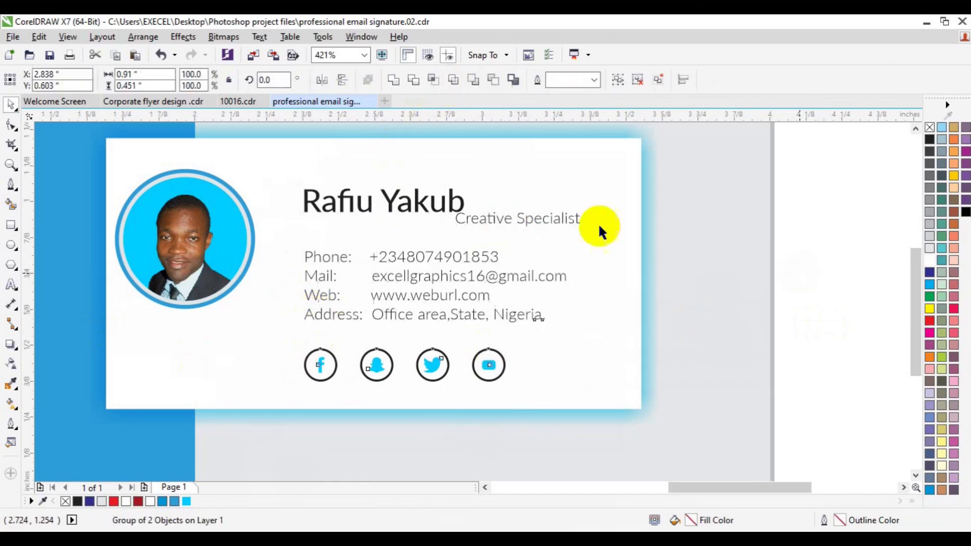
left_click(539, 222)
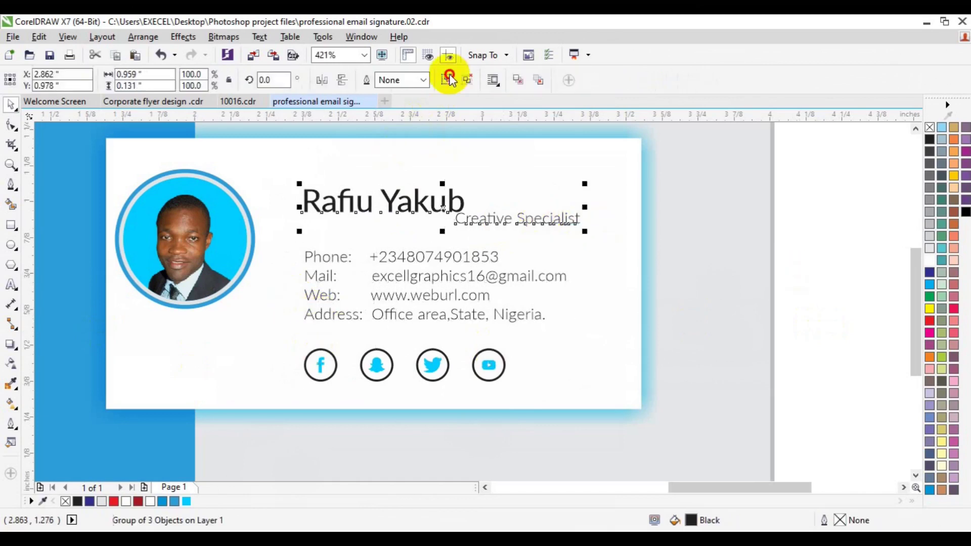
key("ctrl+u")
Duplicate the Creative Specialist title and move the copy left of the social icons.
left_click(602, 237)
left_click(561, 220)
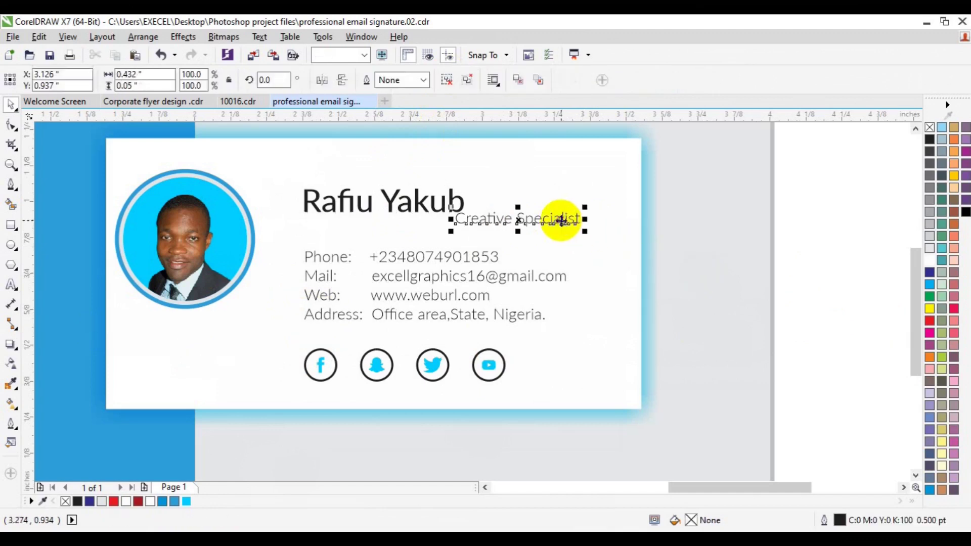
key("ctrl+d")
left_click_drag(589, 151, 222, 369)
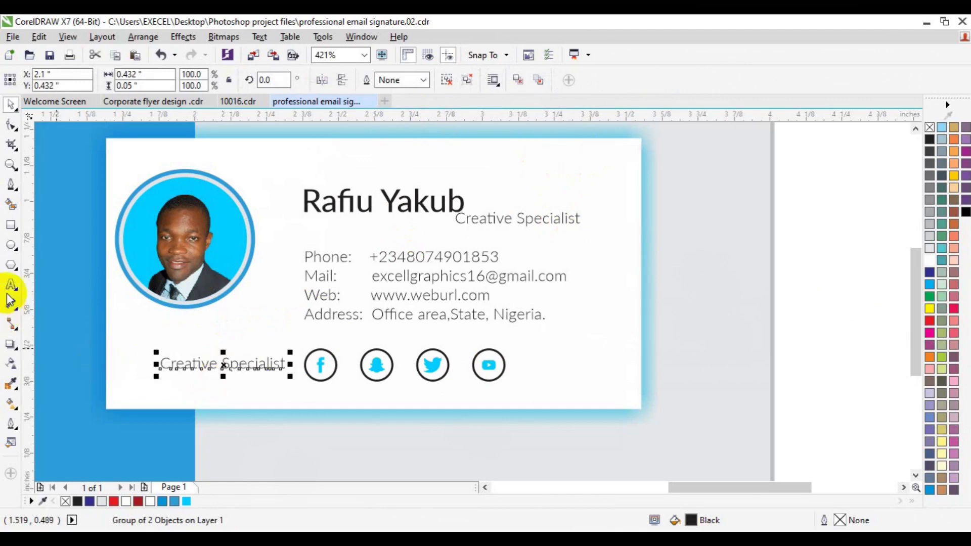
Replace 'Specialist' in the copied title with 'Follow Us'.
left_click(11, 285)
left_click(254, 364)
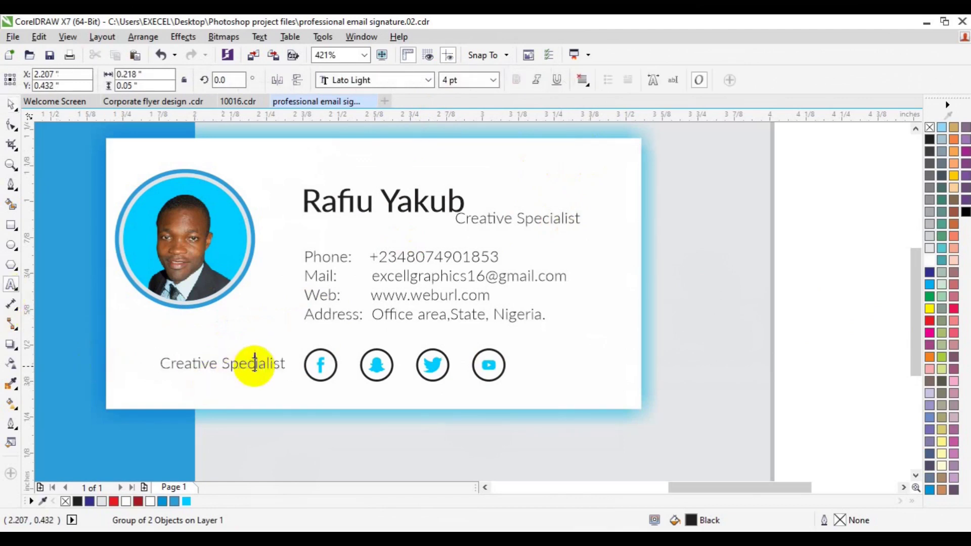
double_click(254, 364)
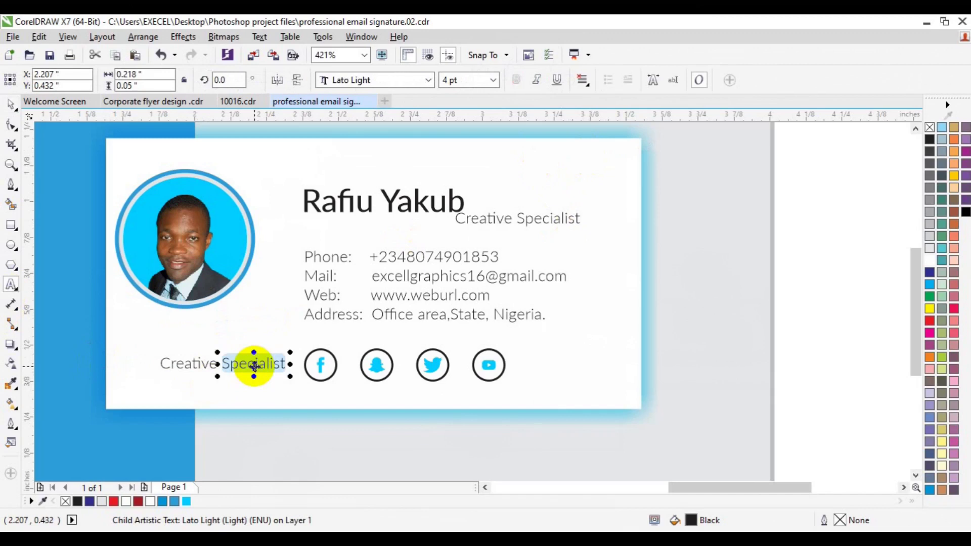
type("Follow")
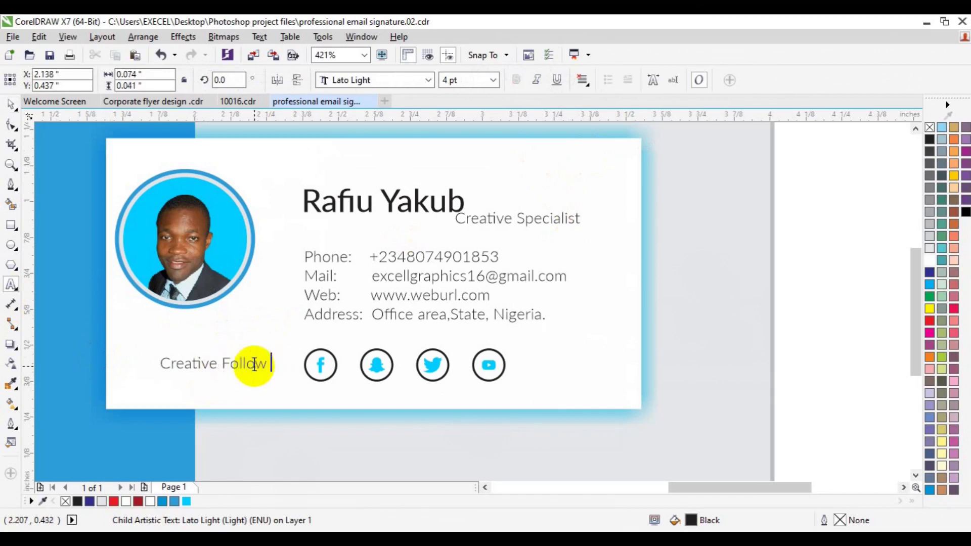
type(" Us")
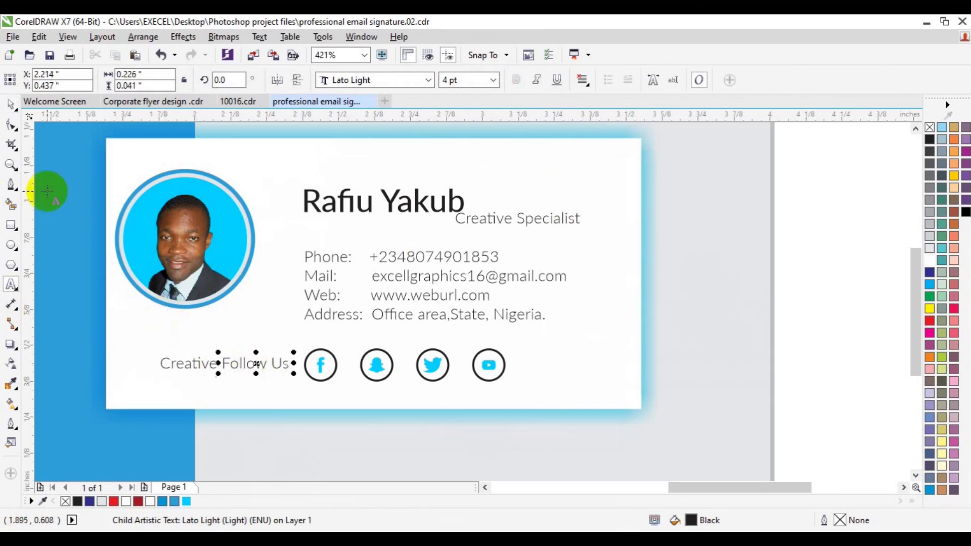
Split the copy into words and delete 'Creative', leaving a 'Follow Us' label beside the icons.
left_click(11, 105)
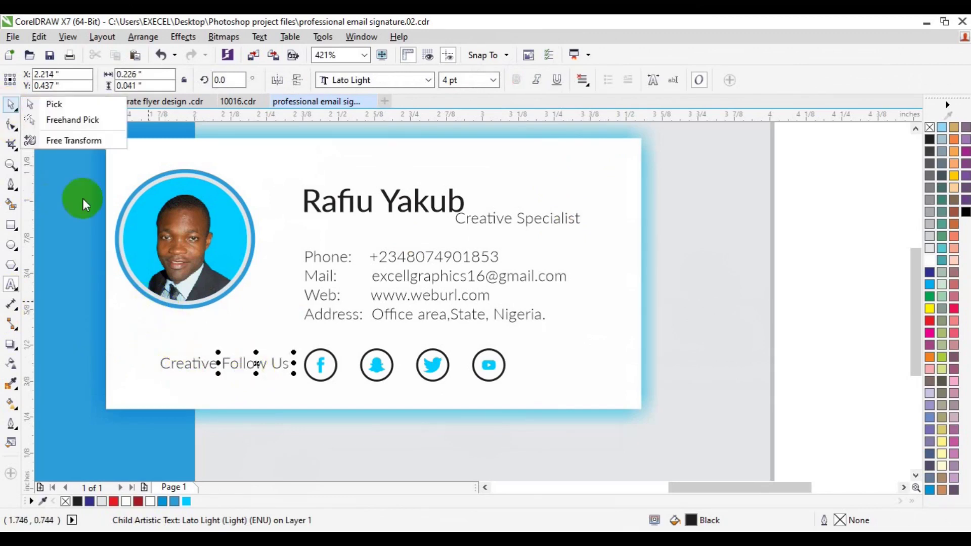
left_click(54, 104)
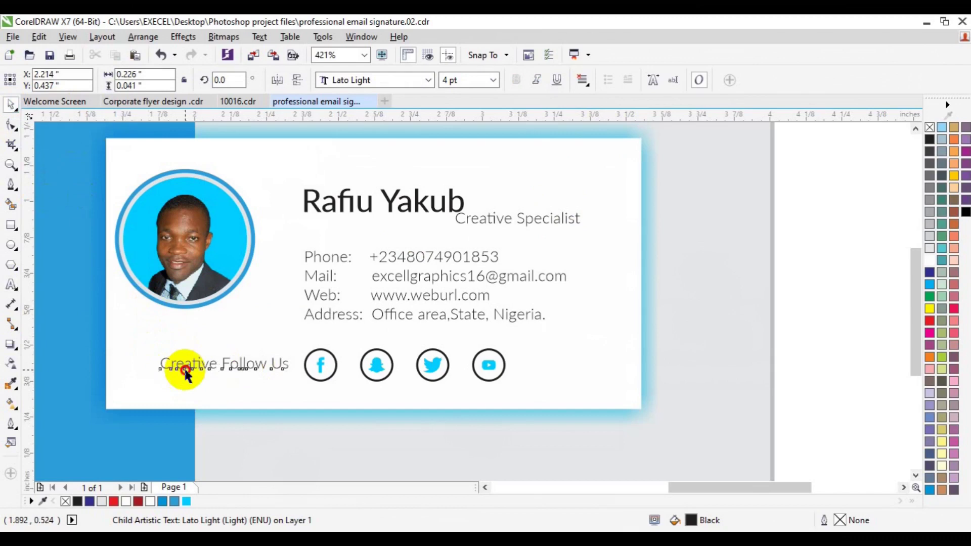
left_click(184, 366)
left_click(445, 81)
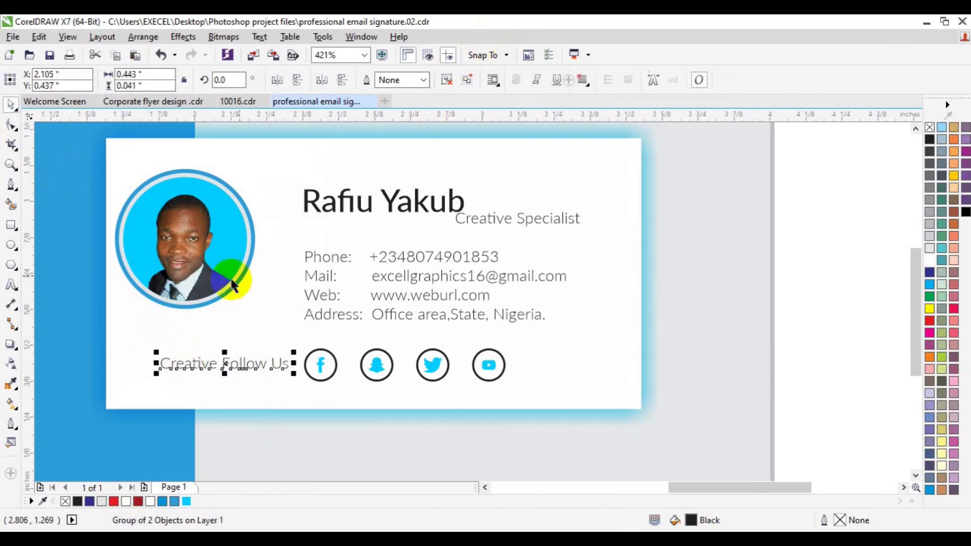
left_click(167, 371)
left_click(166, 363)
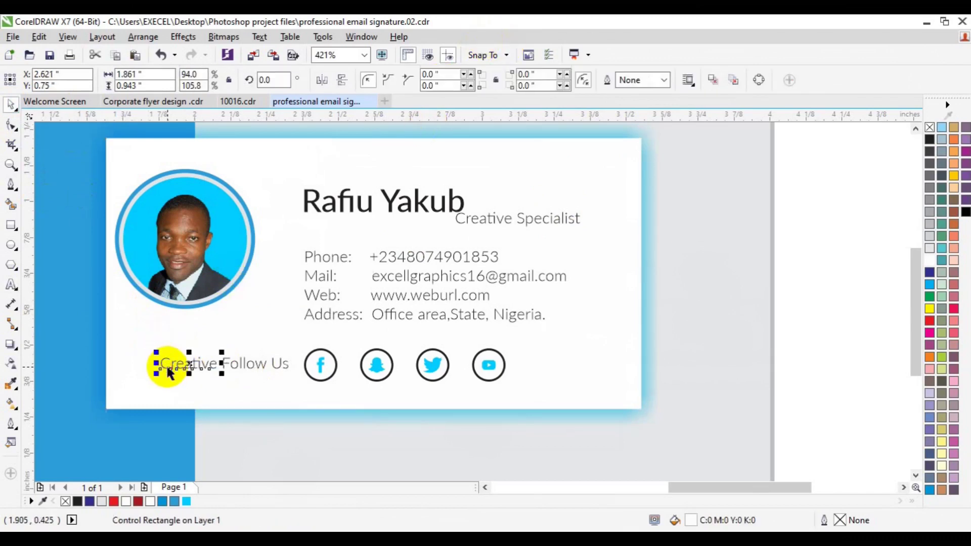
key("Delete")
left_click(228, 365)
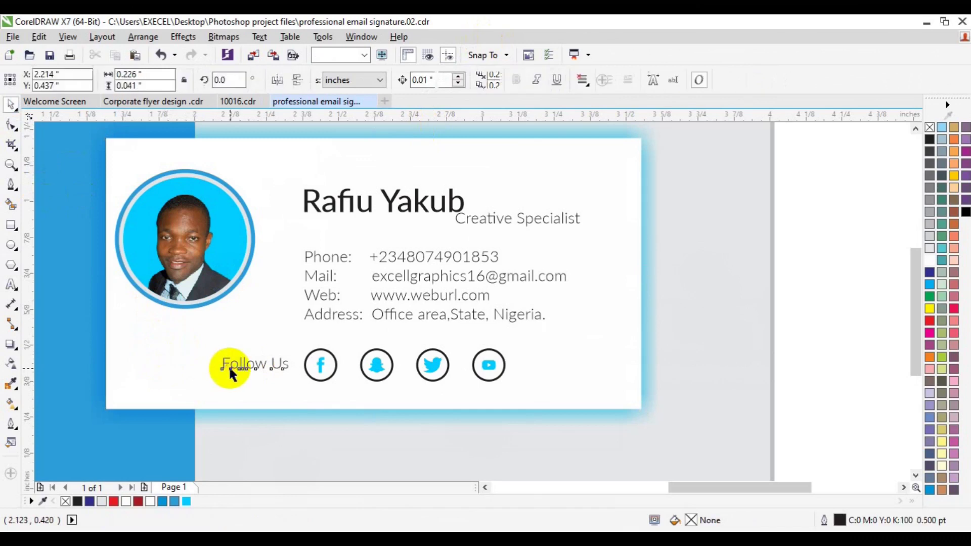
left_click(318, 378, "shift")
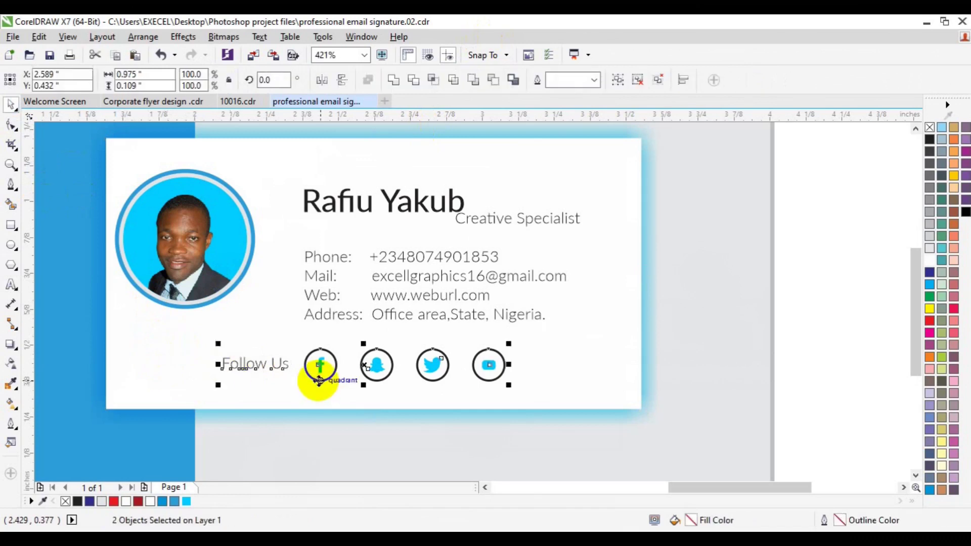
left_click(826, 359)
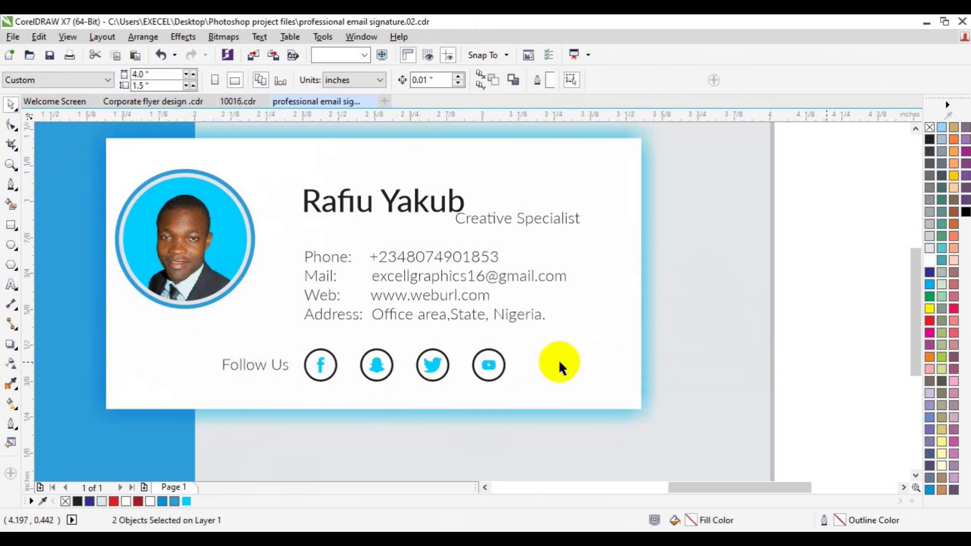
Zoom out and center the view on the full hire-me banner and signature card.
left_click(11, 166)
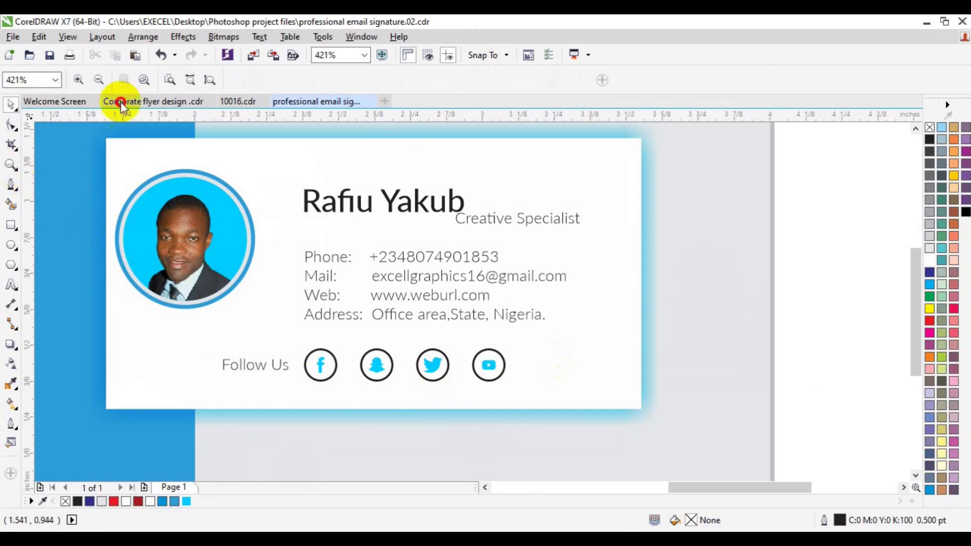
left_click(99, 80)
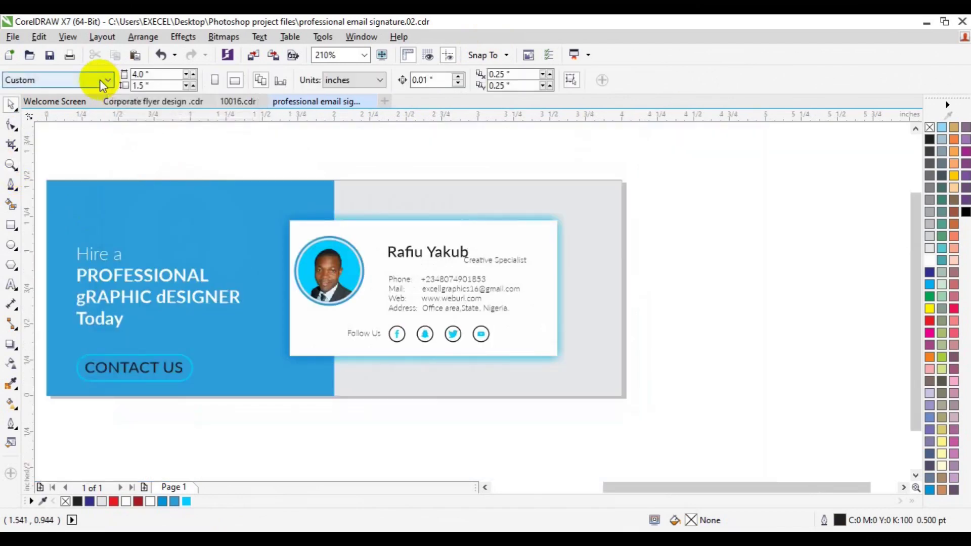
left_click(485, 487)
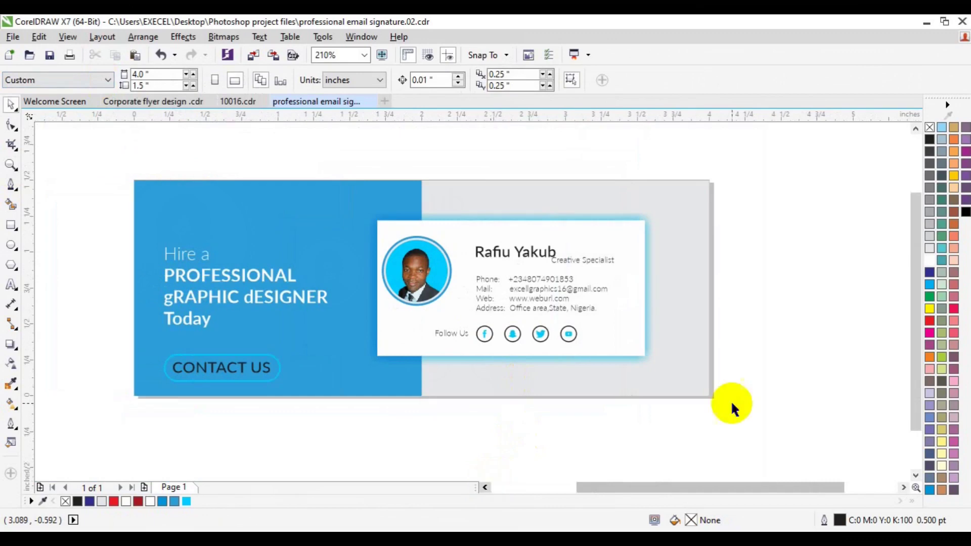